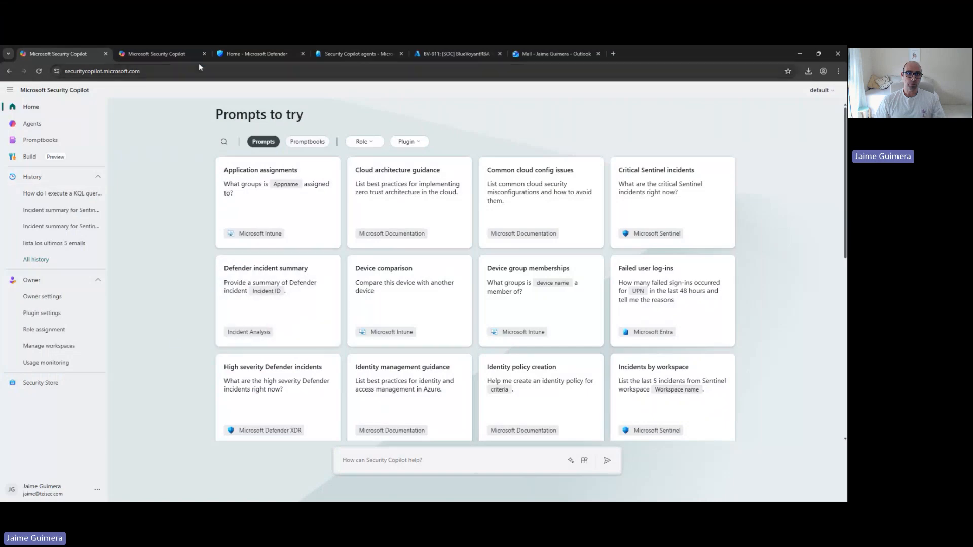
left_click(99, 71)
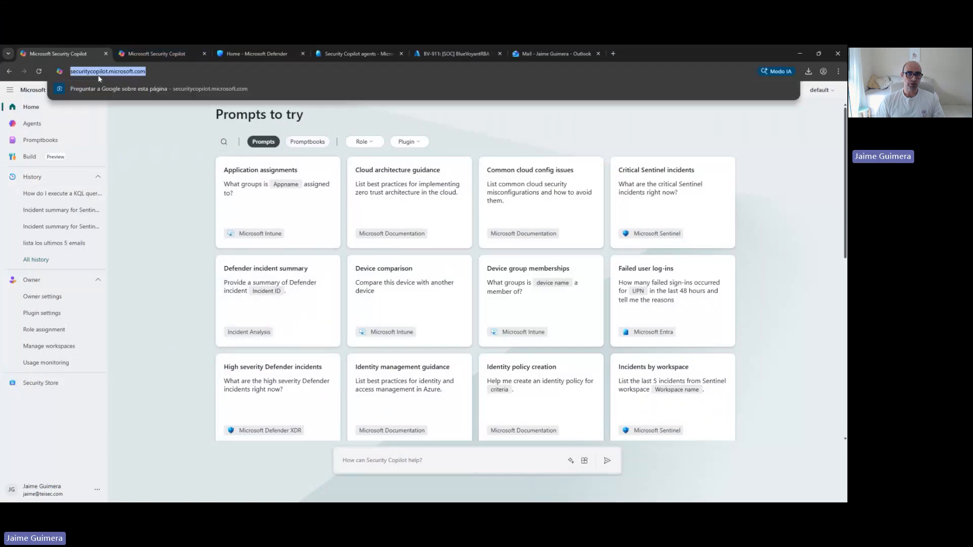
left_click(164, 72)
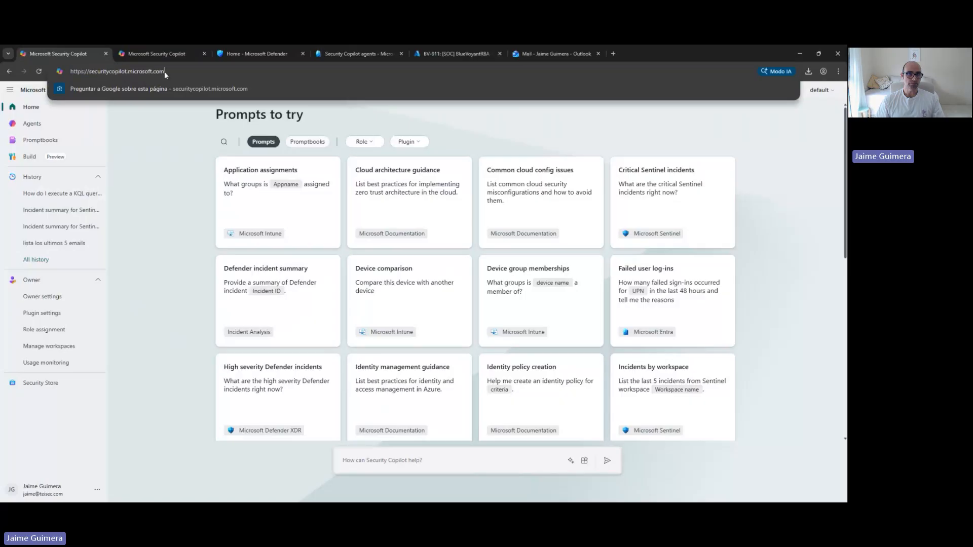
left_click(163, 181)
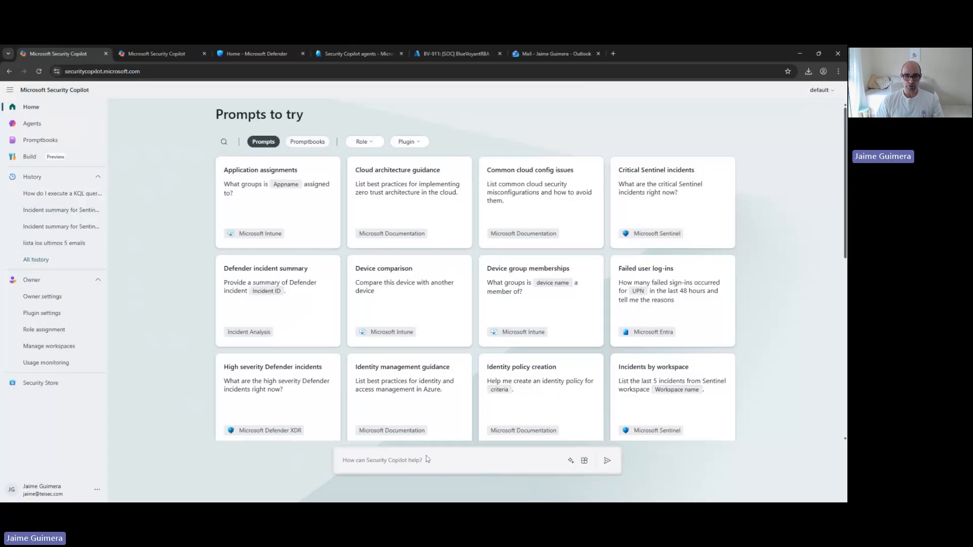
Open the source management dialog, expand the Microsoft plugin list and enable the Microsoft Learn MCP Server plugin
left_click(480, 463)
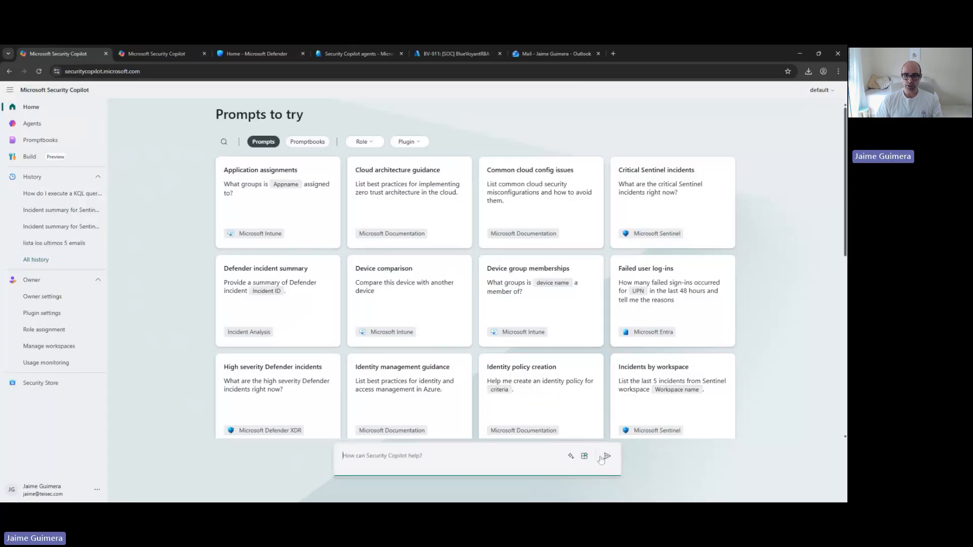
left_click(584, 457)
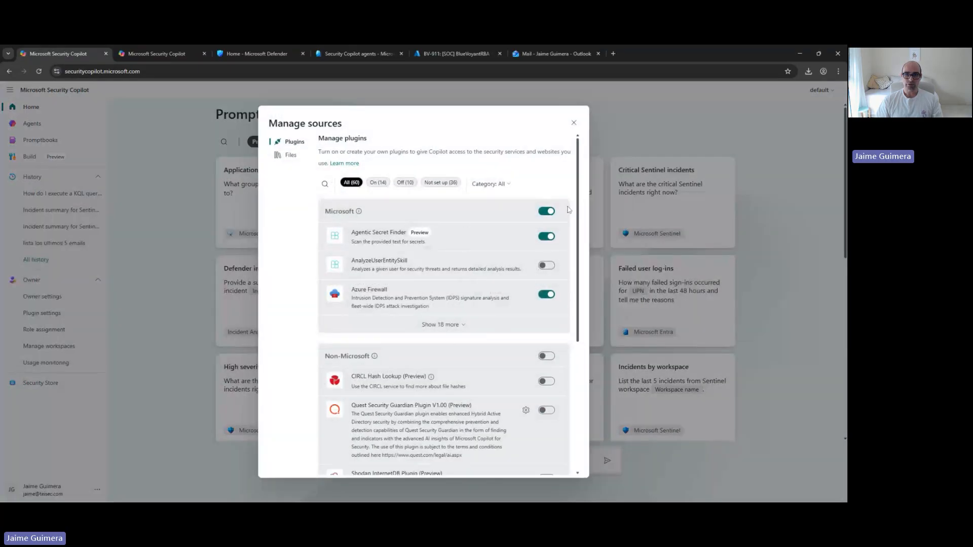
left_click(441, 325)
scroll(449, 328, "down", 3)
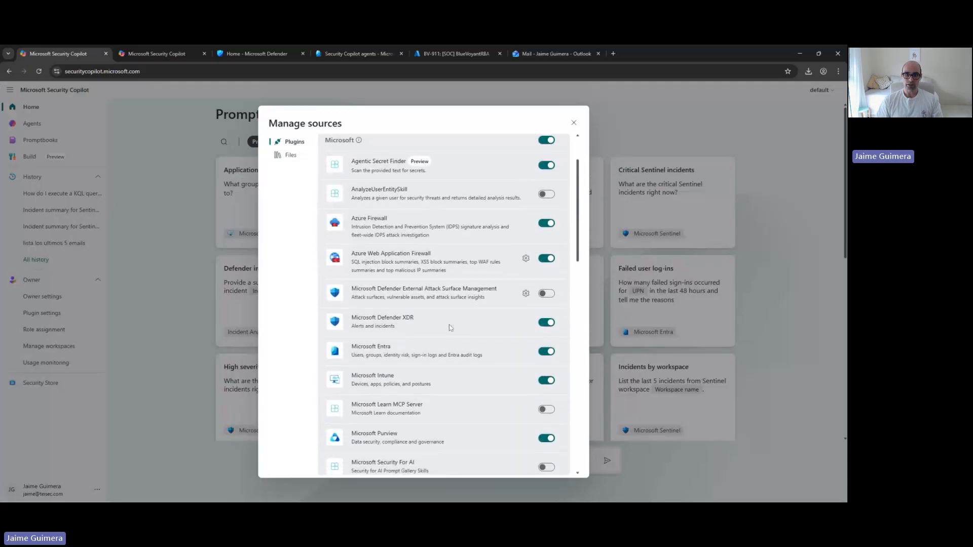
scroll(449, 328, "down", 5)
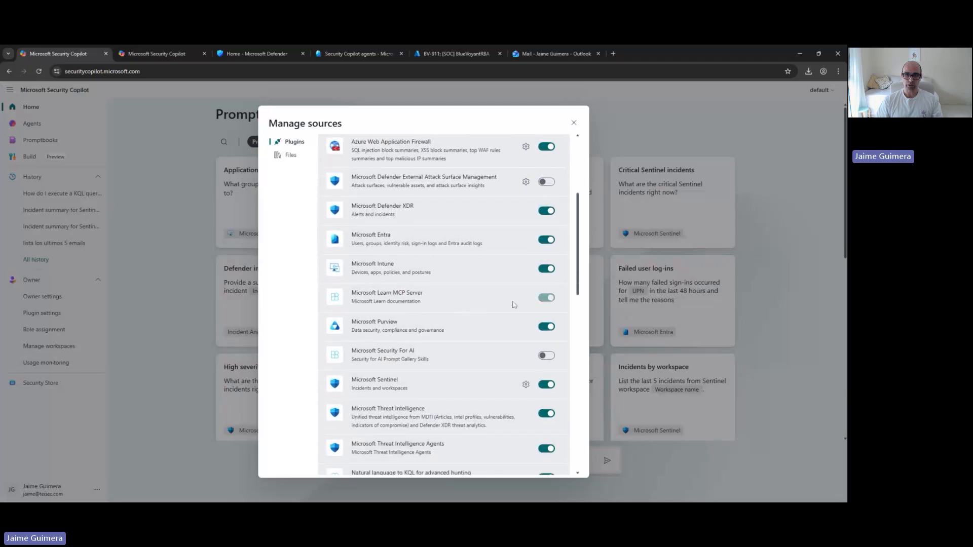
Review the remaining Microsoft plugins in the list, from Microsoft Sentinel through Azure AI Search
scroll(507, 309, "down", 4)
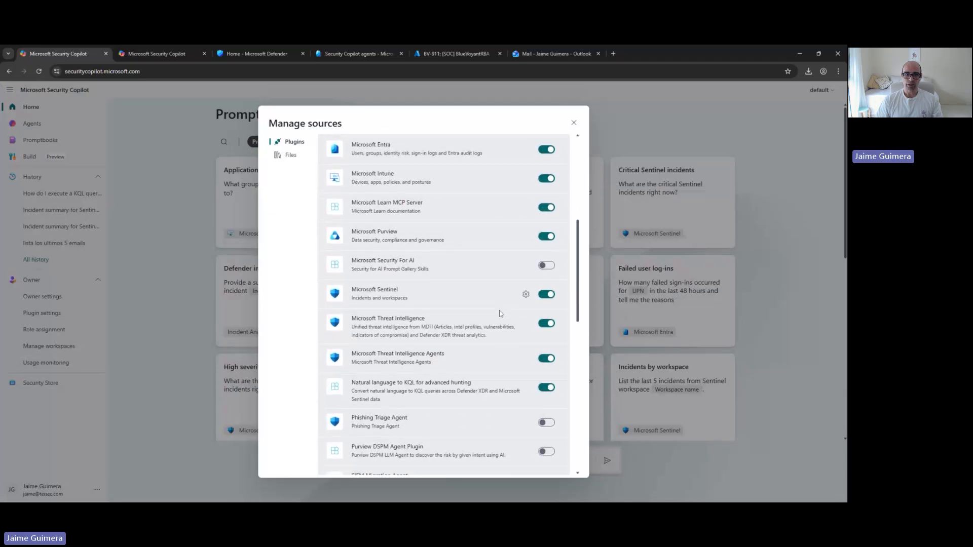
scroll(499, 314, "down", 7)
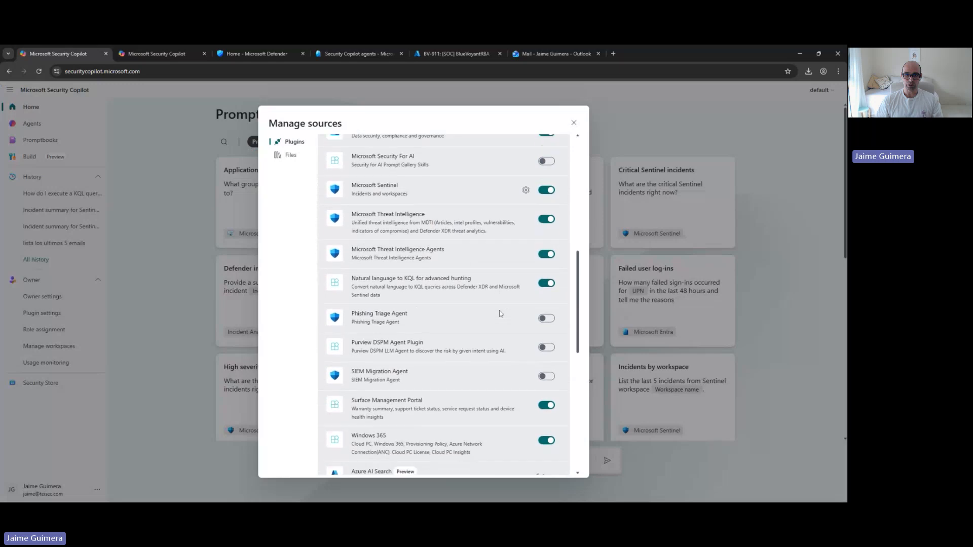
scroll(443, 304, "down", 4)
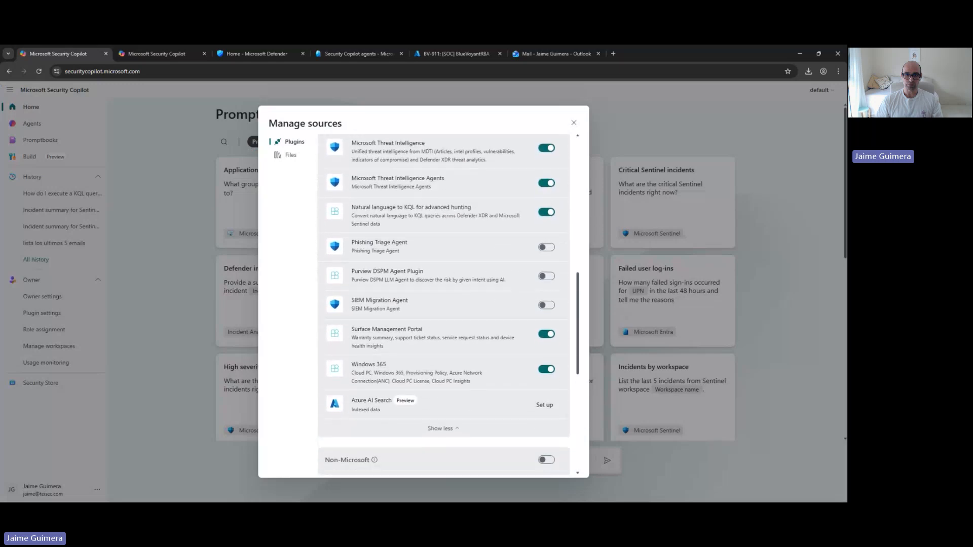
scroll(431, 390, "down", 5)
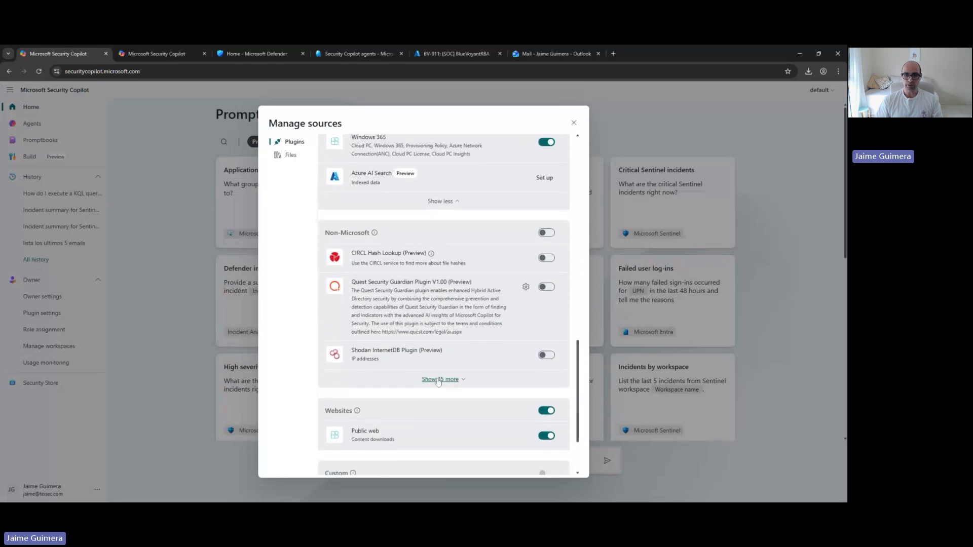
Expand the non-Microsoft plugins, review them along with the website and custom plugin sections, and close the sources dialog
left_click(439, 380)
scroll(443, 304, "down", 9)
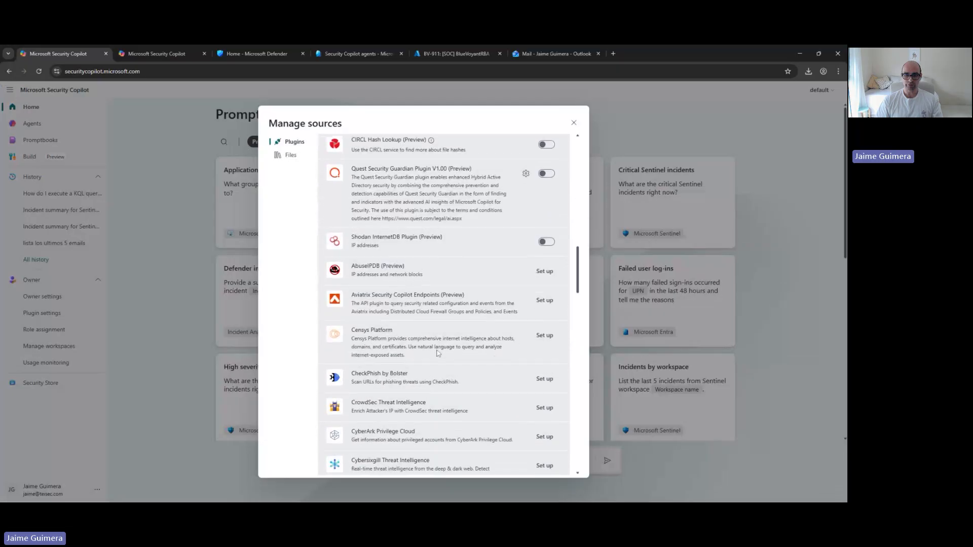
scroll(437, 353, "down", 5)
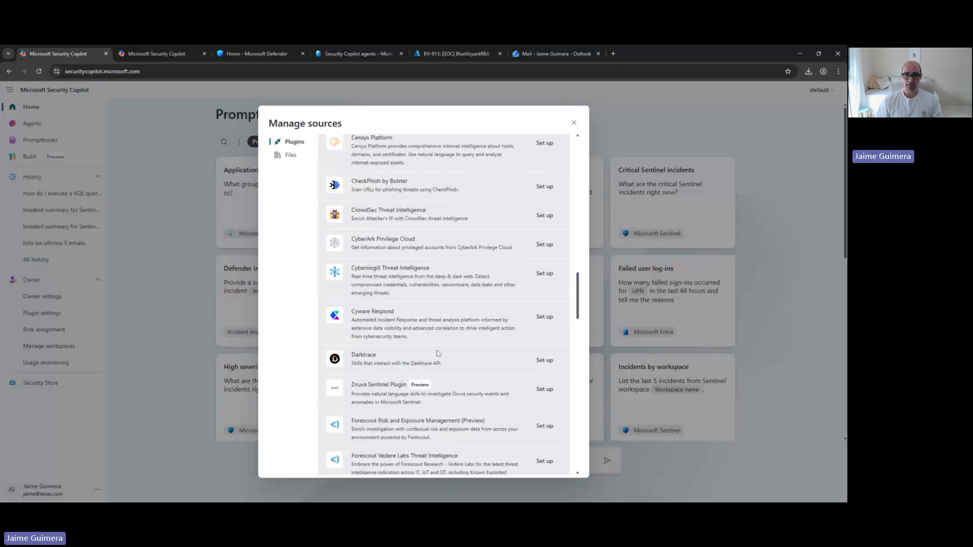
scroll(437, 353, "down", 8)
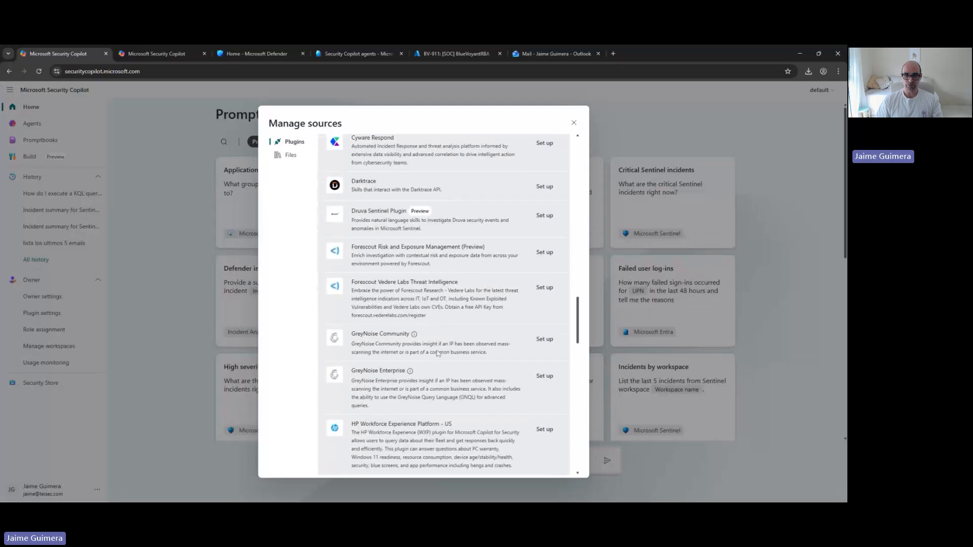
scroll(436, 353, "down", 11)
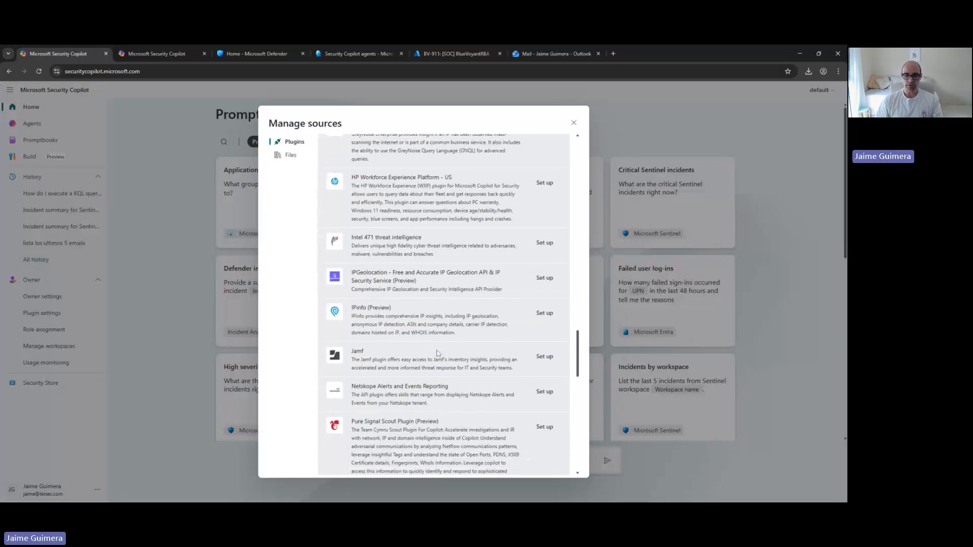
scroll(437, 353, "down", 13)
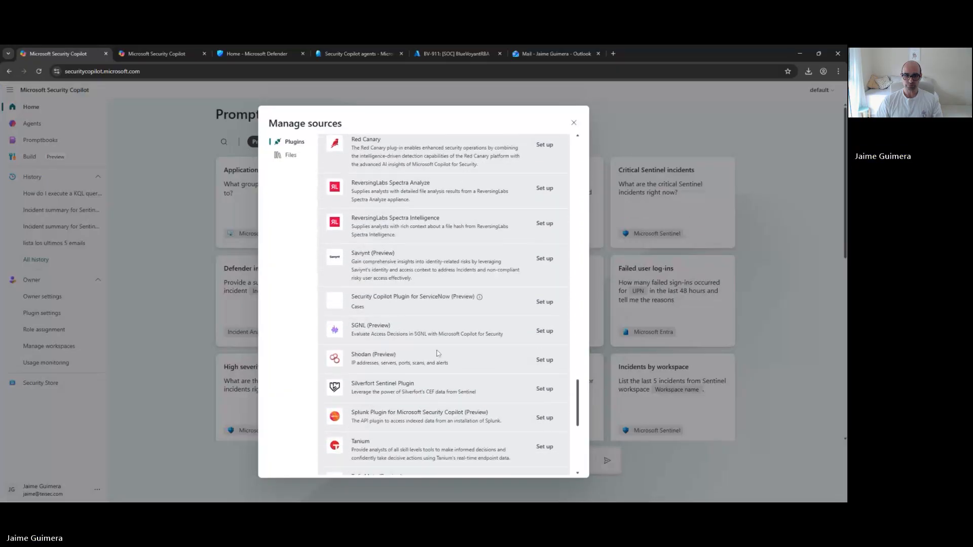
scroll(437, 353, "down", 5)
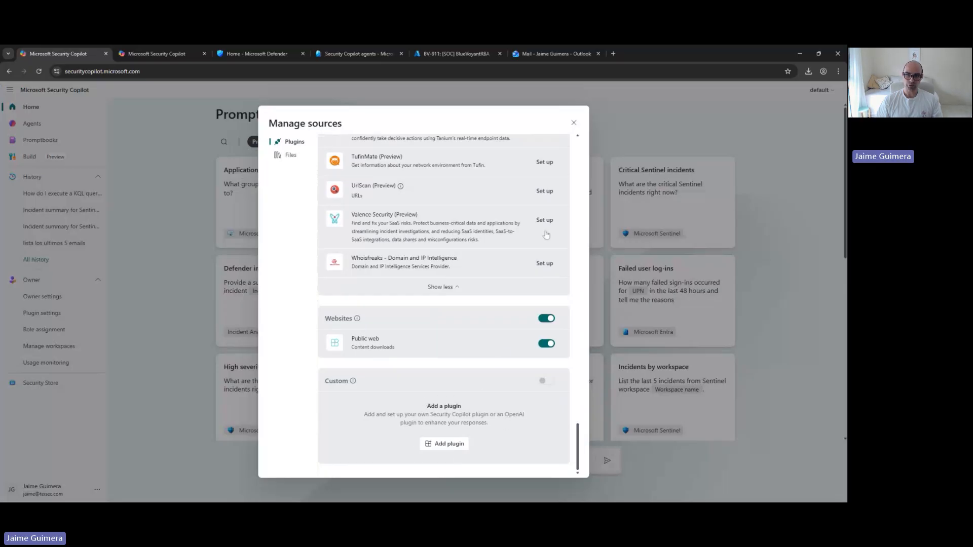
left_click(574, 124)
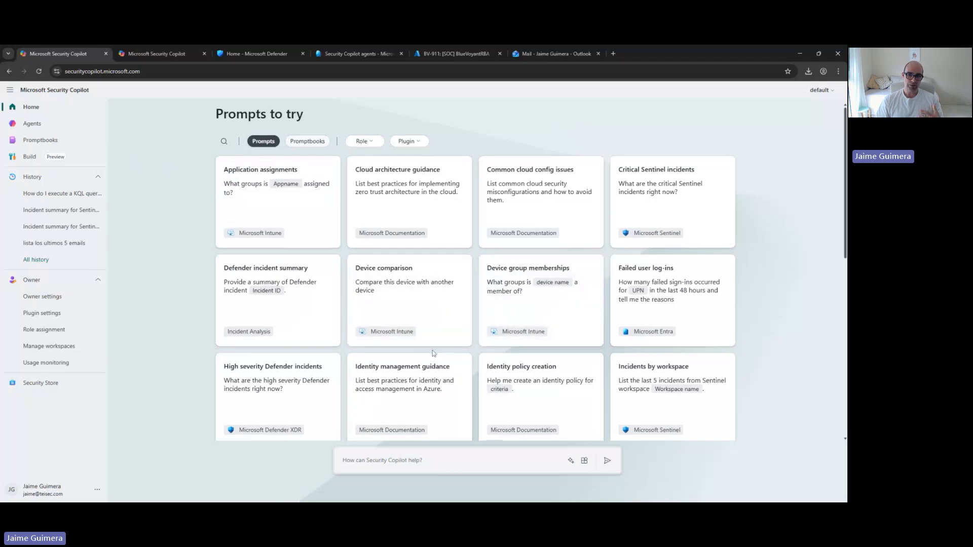
Browse the suggested prompts on the home page and load the "Summarize recent Threat Intel" prompt without submitting it
scroll(433, 351, "down", 3)
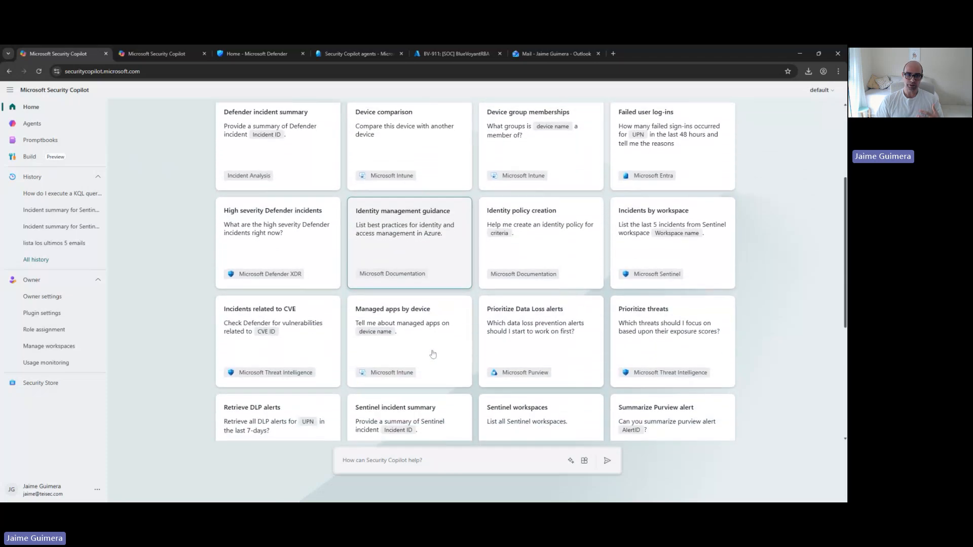
scroll(433, 353, "down", 2)
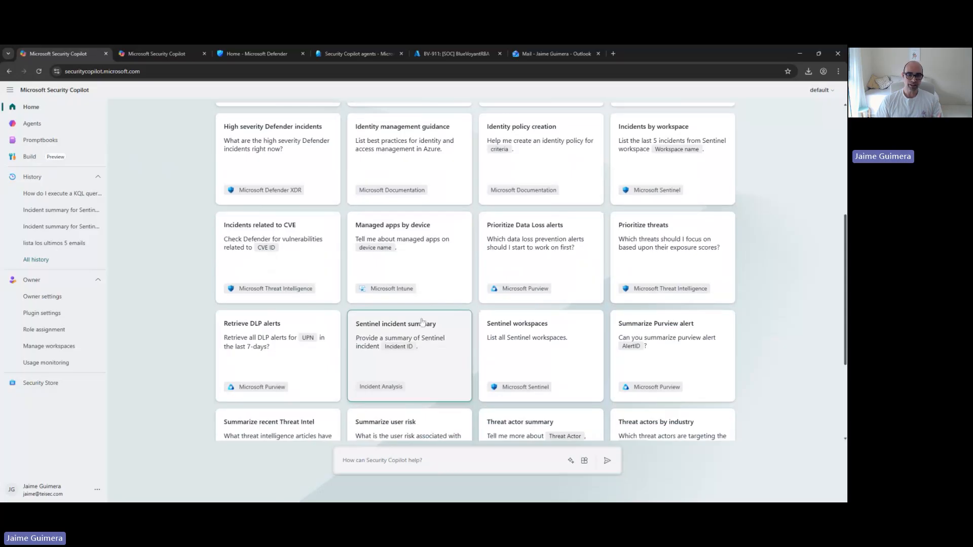
scroll(422, 321, "down", 3)
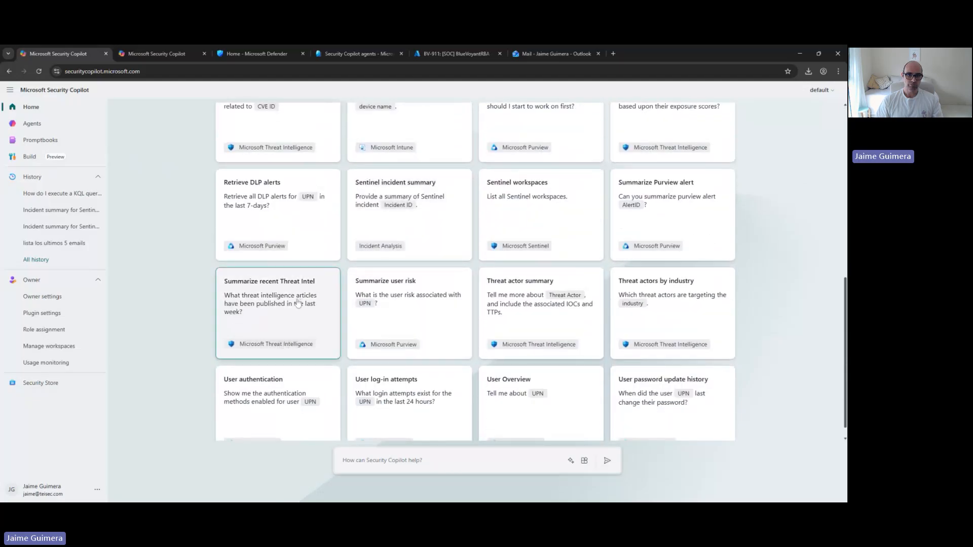
left_click(261, 336)
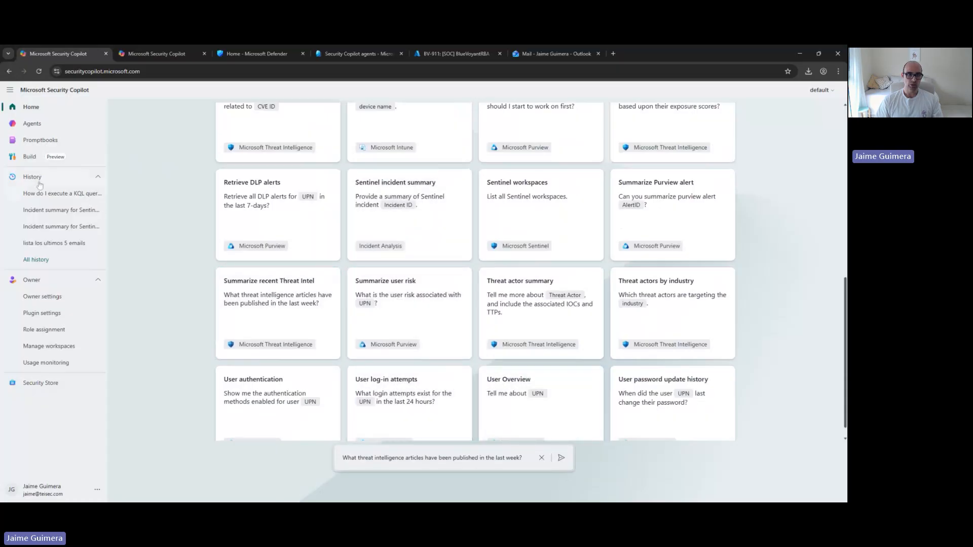
Open the External attack surface report promptbook from the promptbook library to view its prompts, and return to the home page
left_click(36, 146)
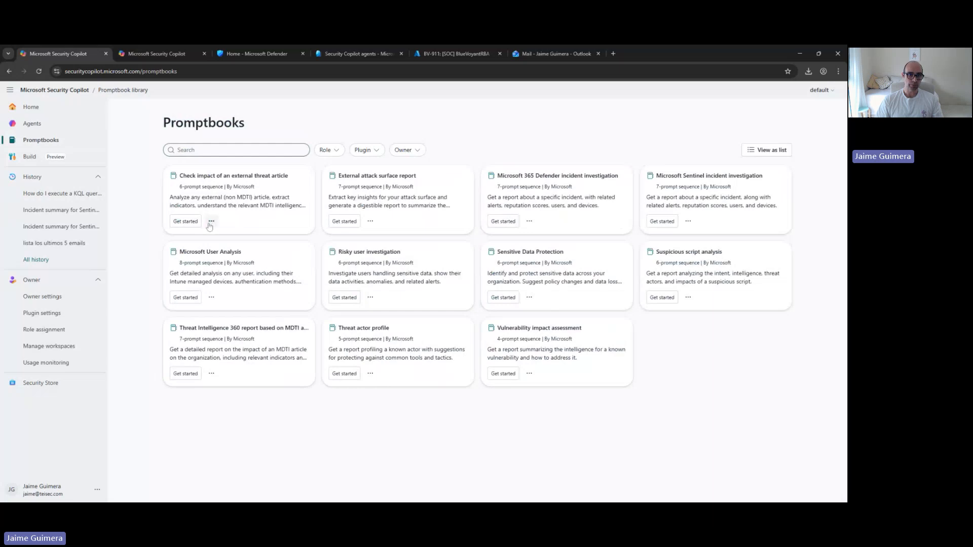
left_click(345, 221)
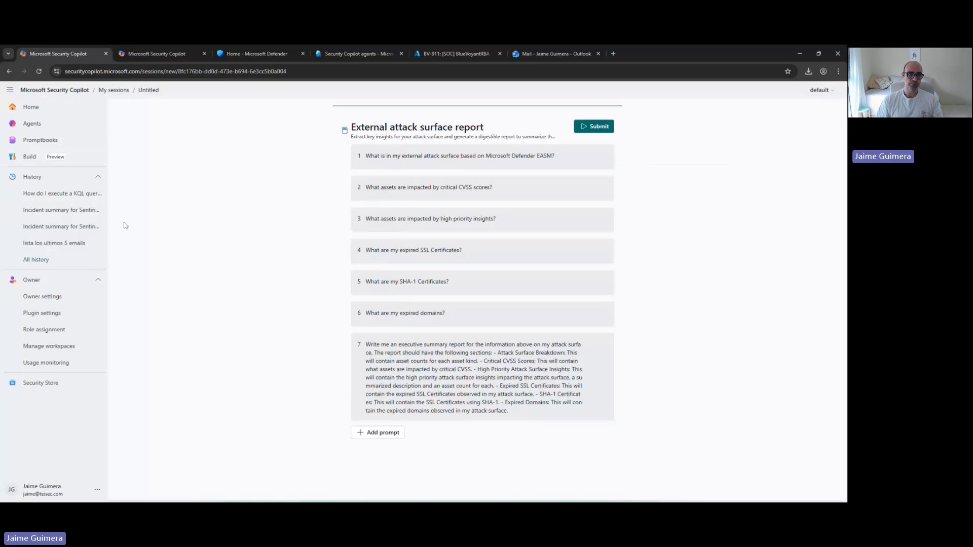
left_click(36, 113)
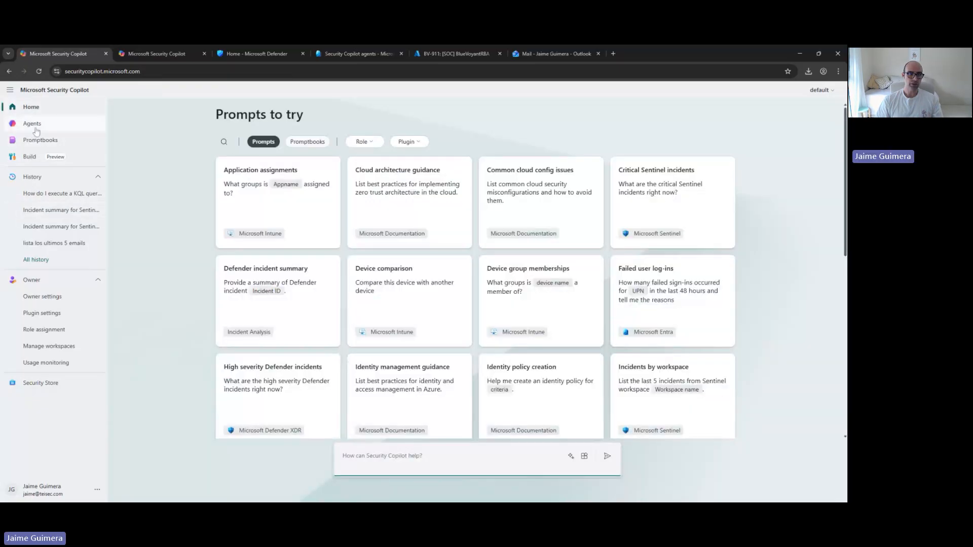
Open the agents overview, expand the list of available agents and review the agents in use and those ready for setup
left_click(32, 125)
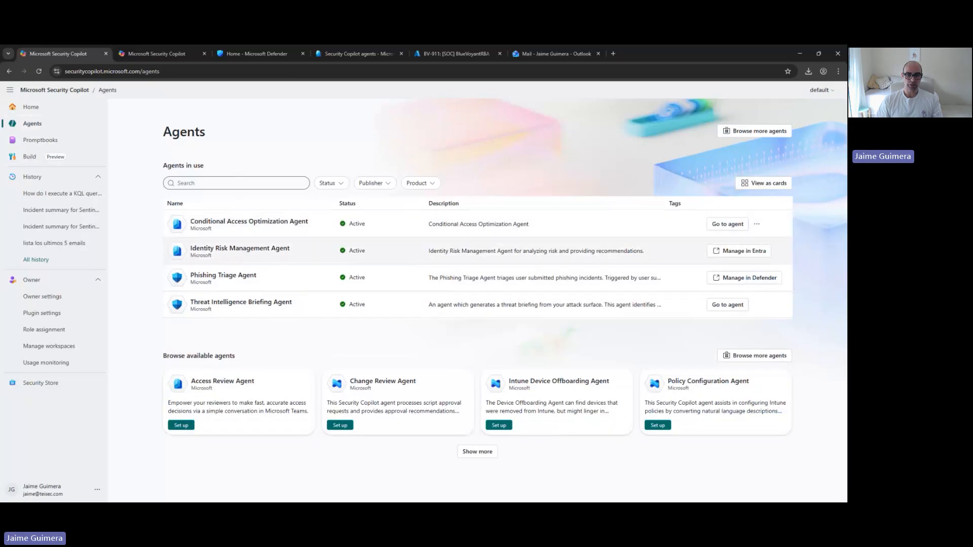
left_click(487, 452)
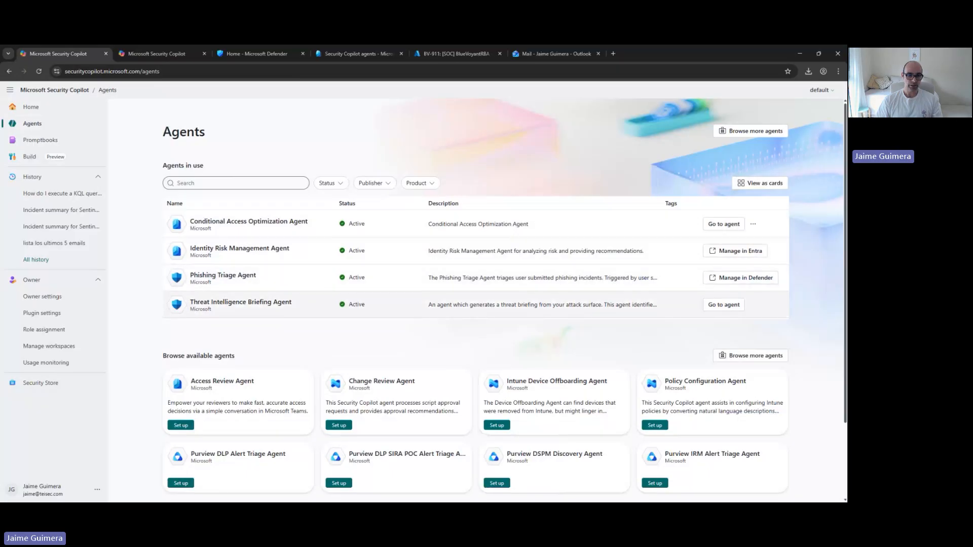
scroll(263, 340, "down", 1)
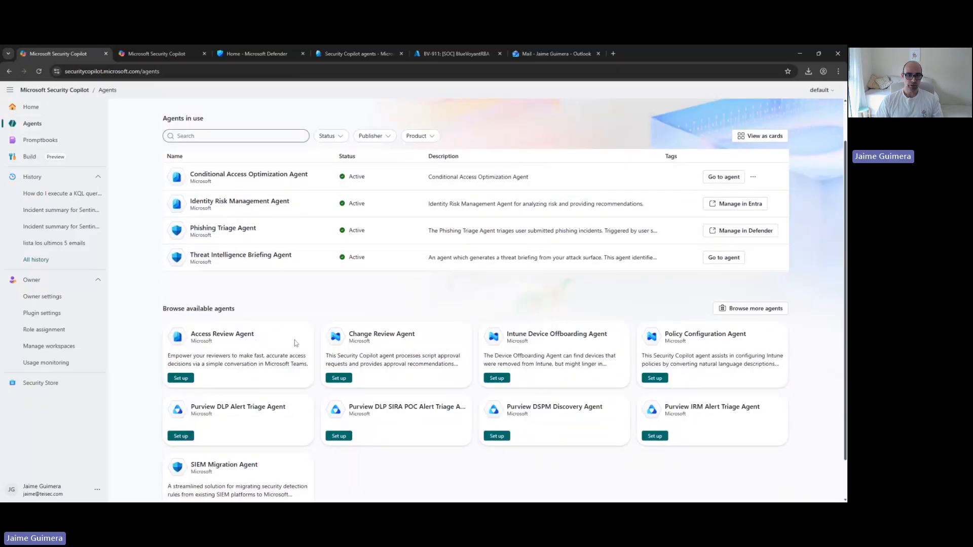
scroll(294, 342, "down", 1)
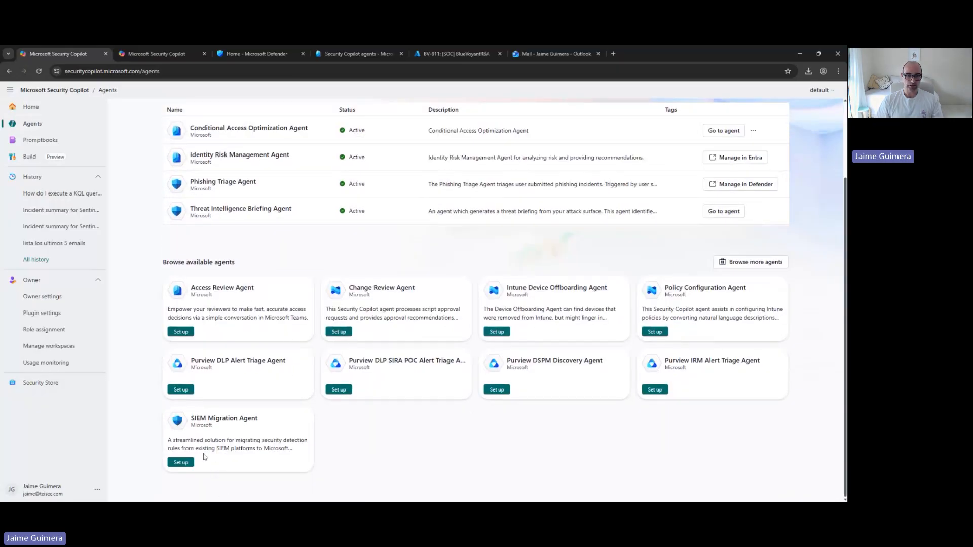
scroll(278, 462, "up", 3)
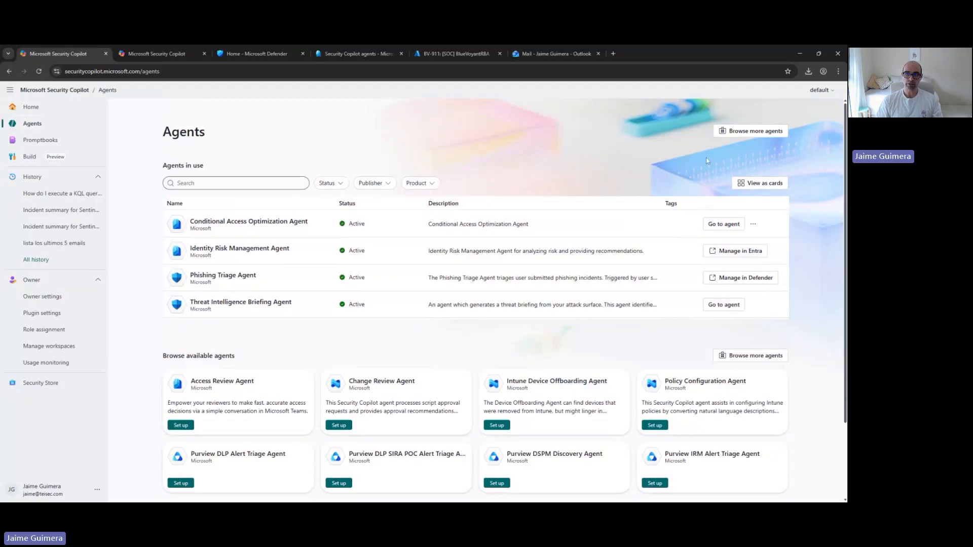
Browse more agents in the Security Store, extending the catalogue listing twice to examine the partner and Microsoft offerings
left_click(733, 132)
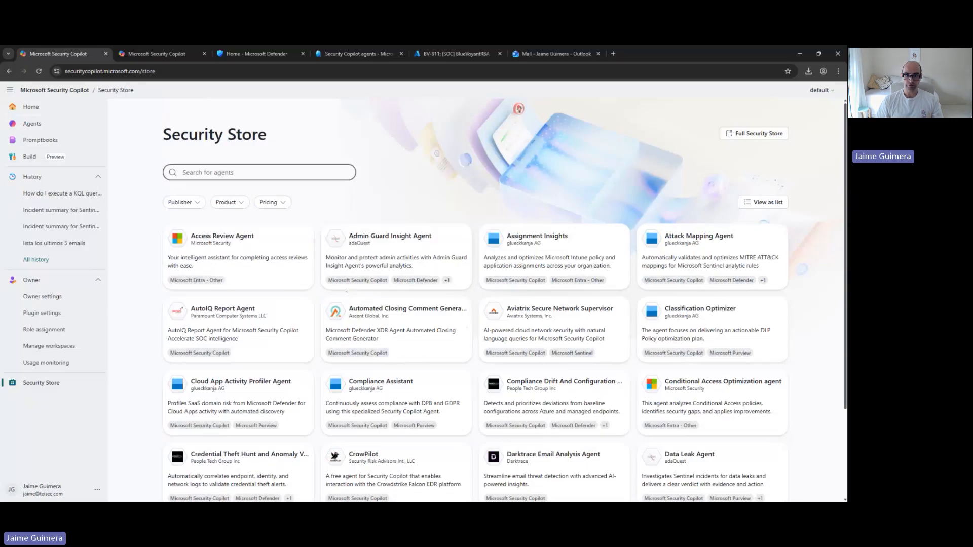
scroll(349, 299, "down", 3)
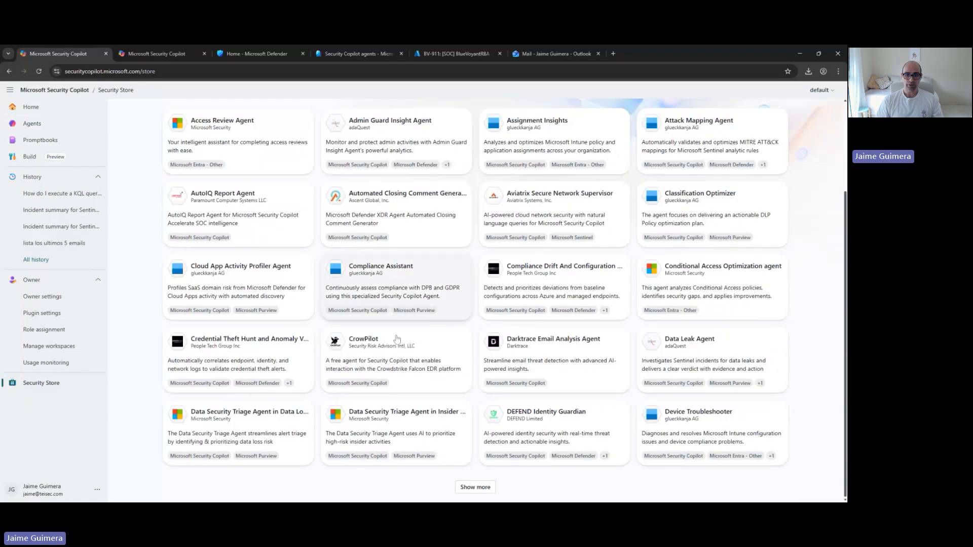
left_click(463, 487)
scroll(463, 480, "down", 2)
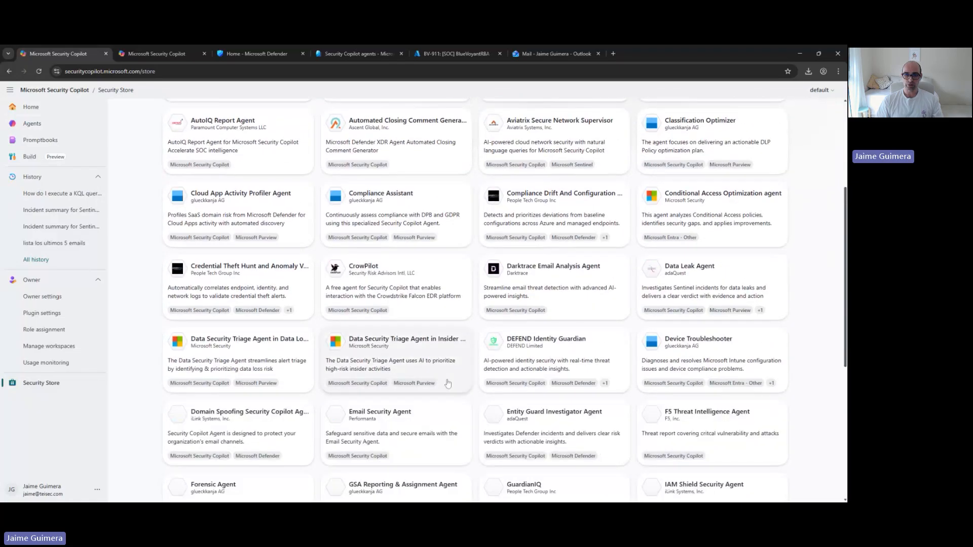
scroll(447, 384, "down", 3)
scroll(447, 384, "down", 4)
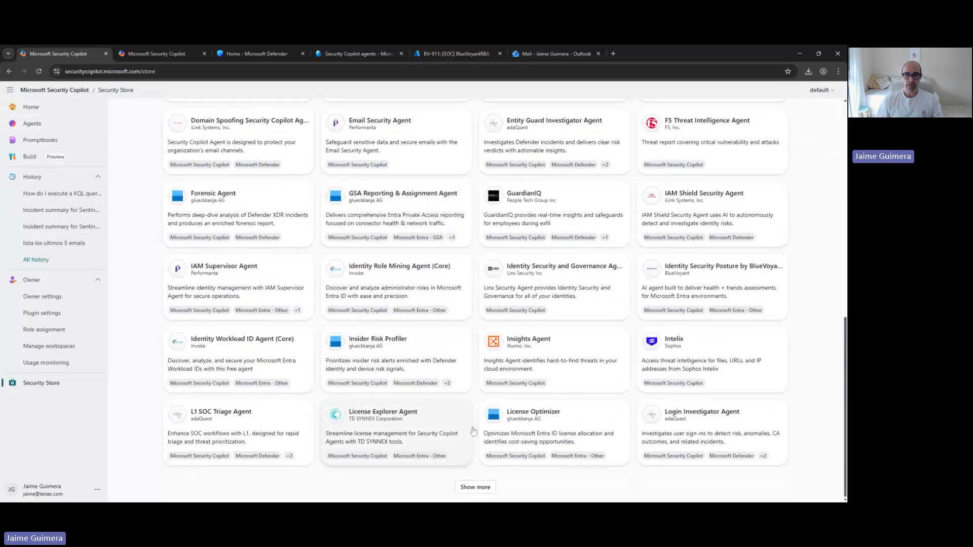
left_click(480, 490)
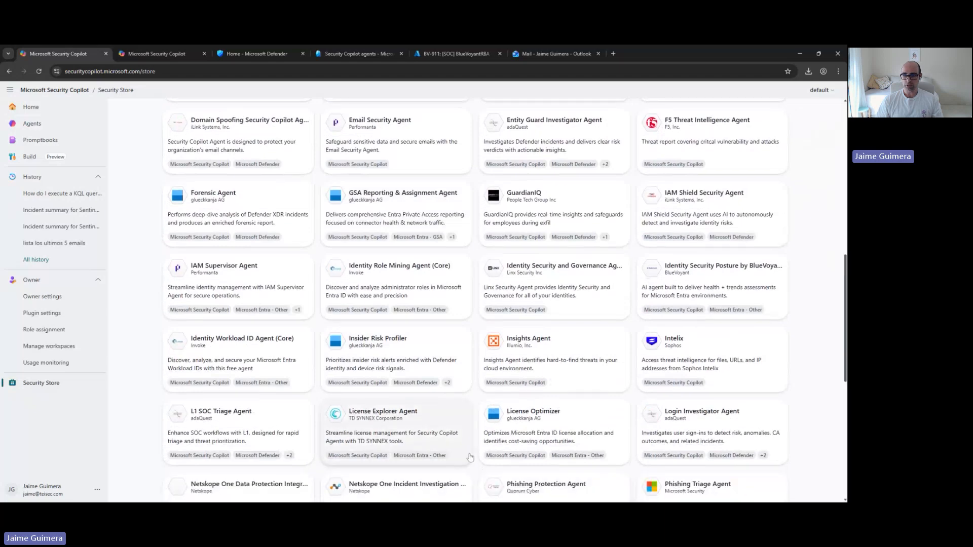
Browse the rest of the agent catalogue and open the full store page of SIEM Optimizer by BlueVoyant
scroll(463, 445, "down", 4)
scroll(463, 445, "down", 1)
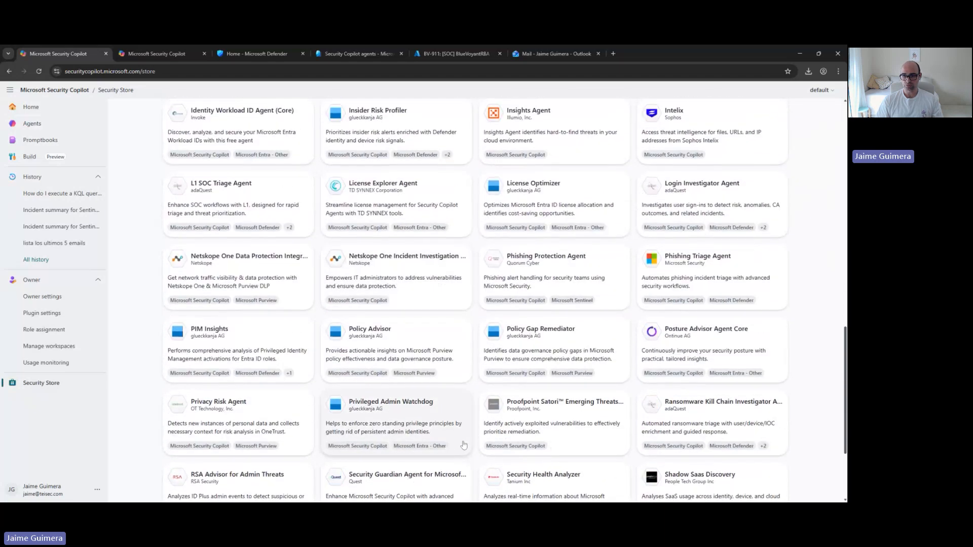
scroll(463, 445, "down", 2)
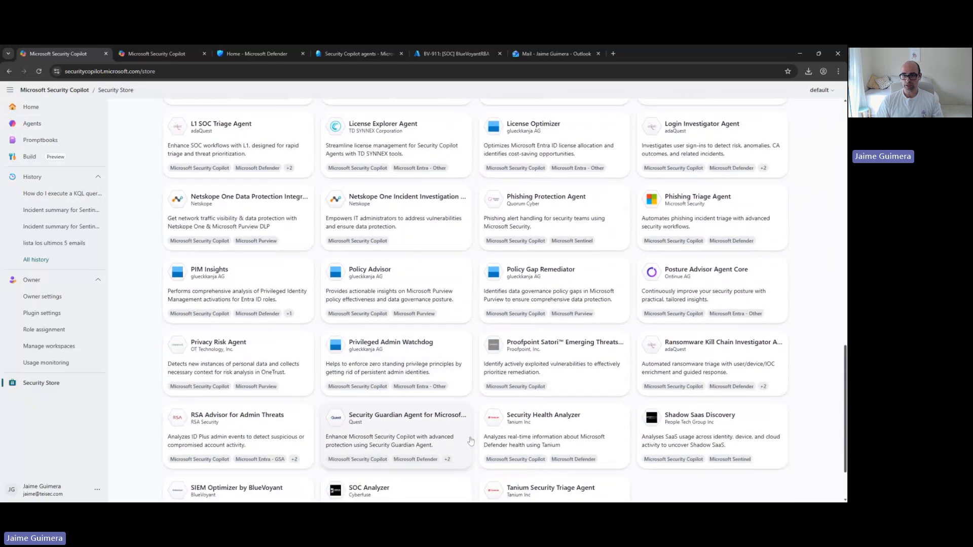
scroll(438, 425, "down", 2)
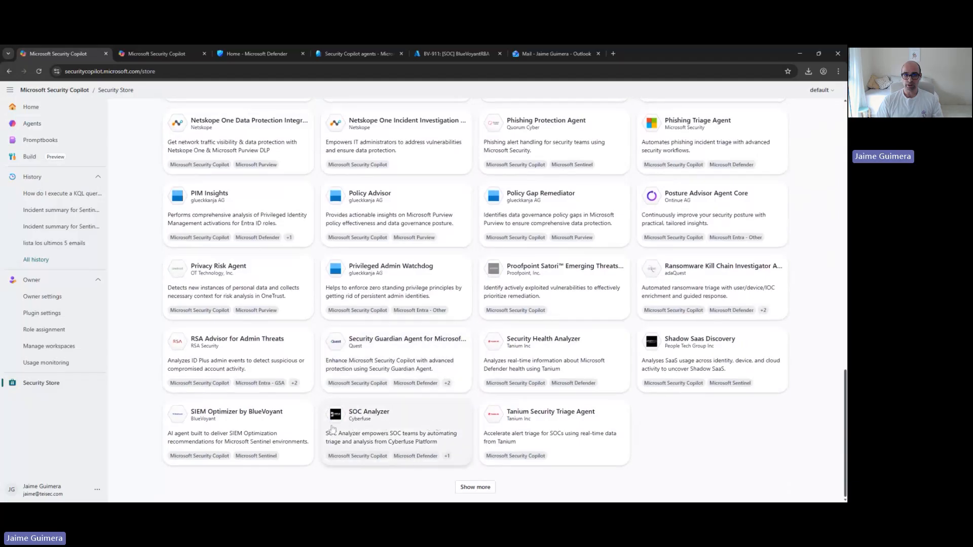
left_click(246, 431)
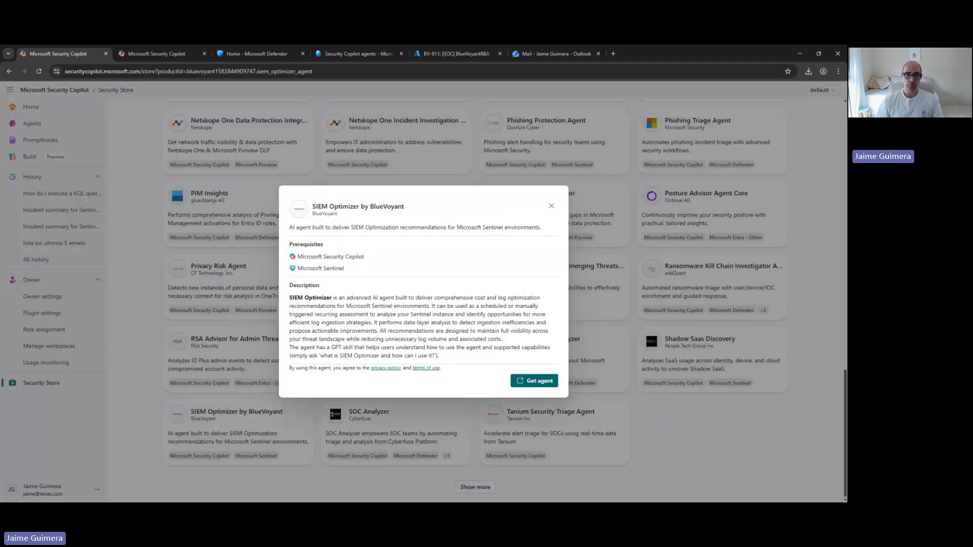
left_click(546, 384)
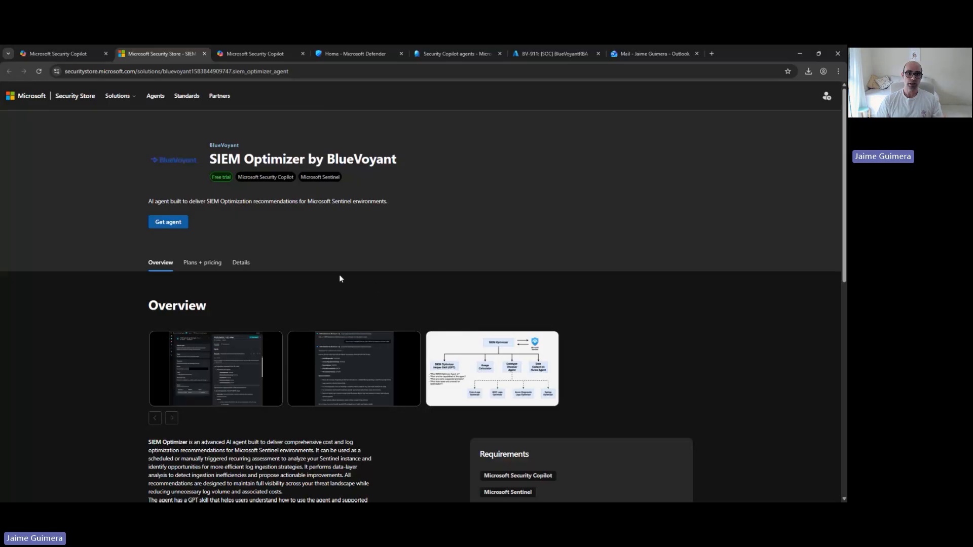
Review the SIEM Optimizer agent's overview and its plans and pricing
scroll(156, 117, "down", 1)
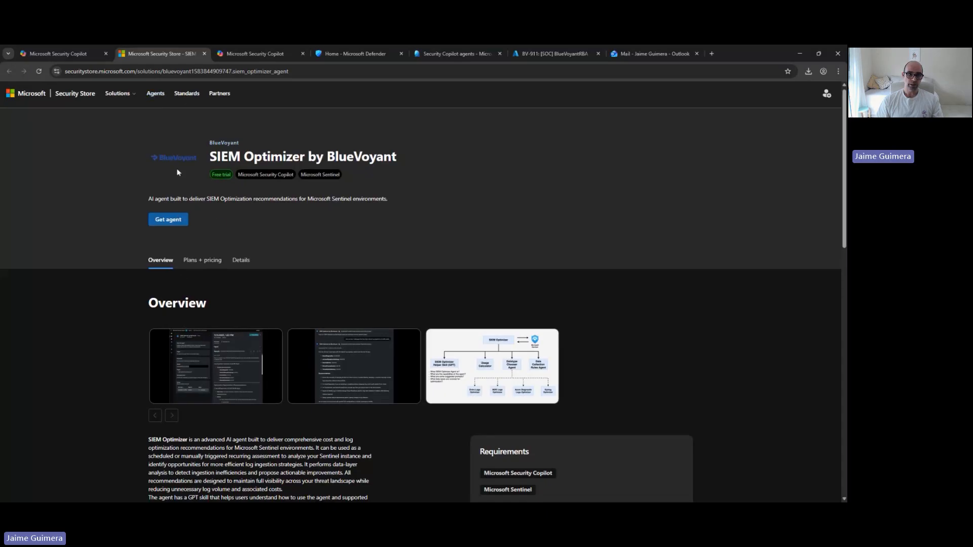
left_click(197, 259)
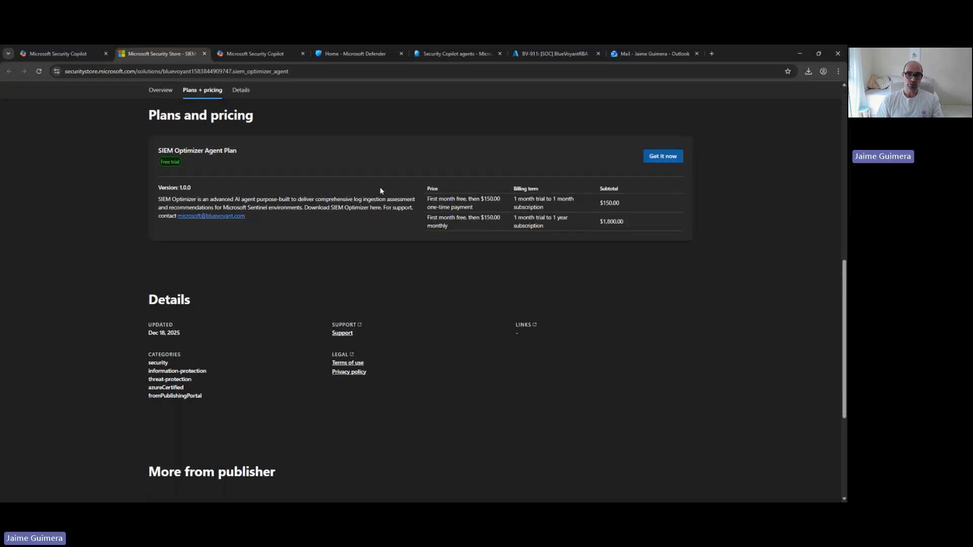
scroll(210, 280, "up", 2)
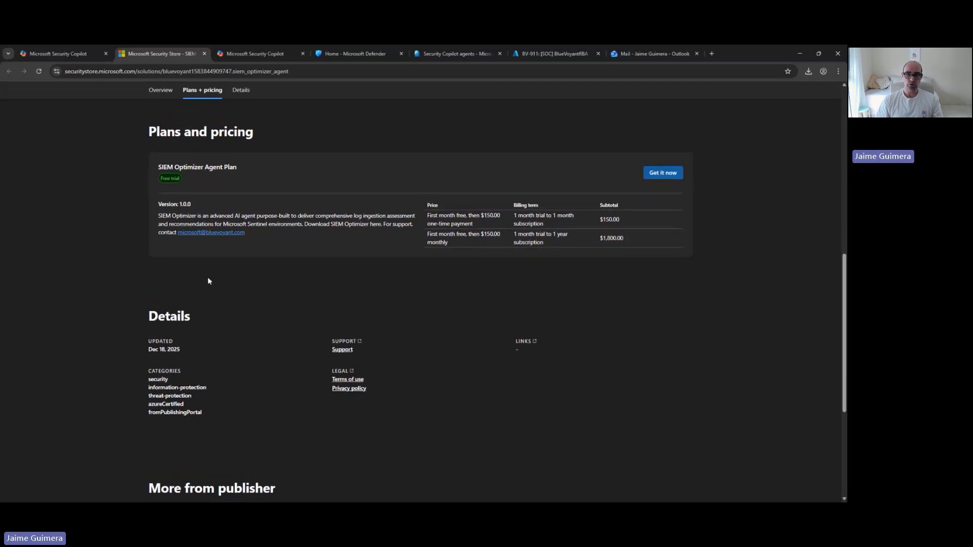
scroll(207, 280, "up", 3)
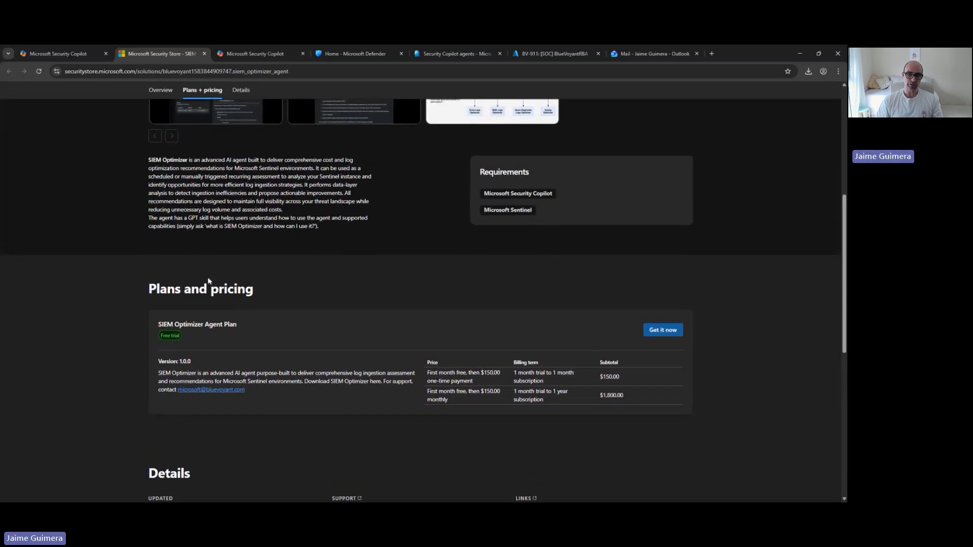
scroll(203, 263, "up", 4)
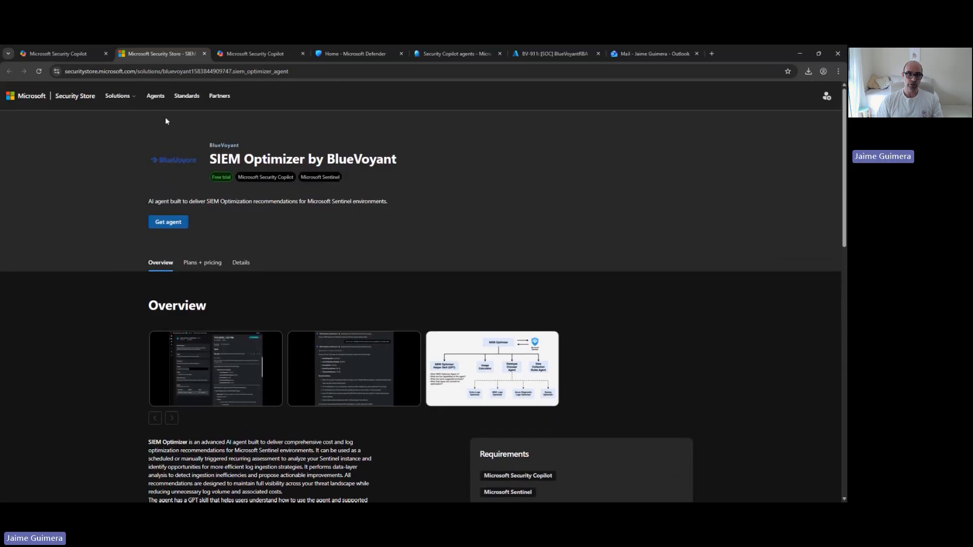
Browse the agents listing on the Security Store website, then return to Security Copilot and close the SIEM Optimizer details
left_click(155, 95)
scroll(324, 279, "down", 5)
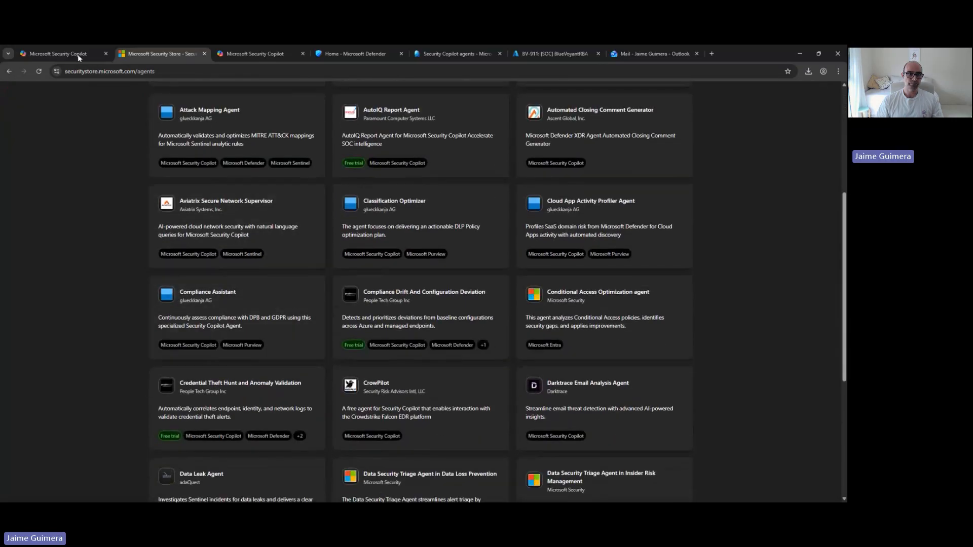
left_click(77, 49)
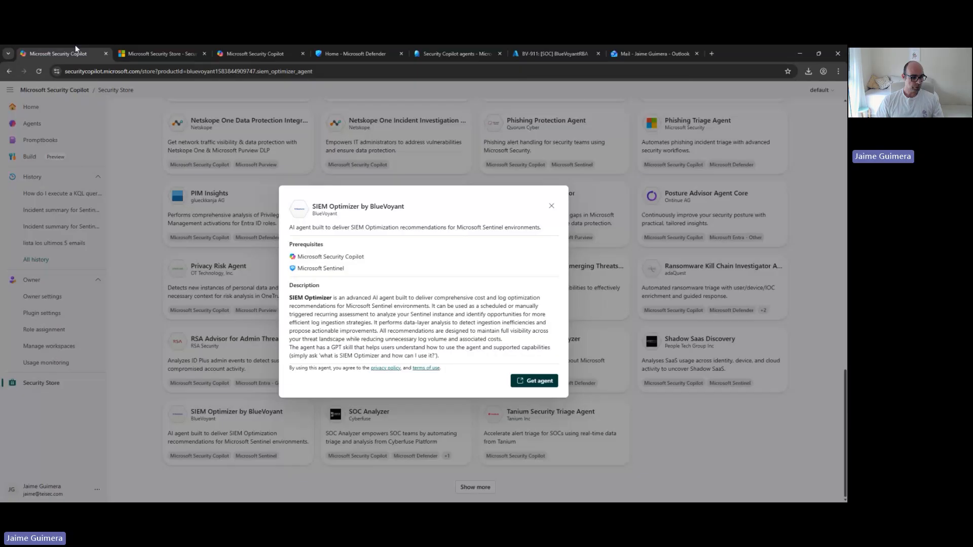
left_click(550, 206)
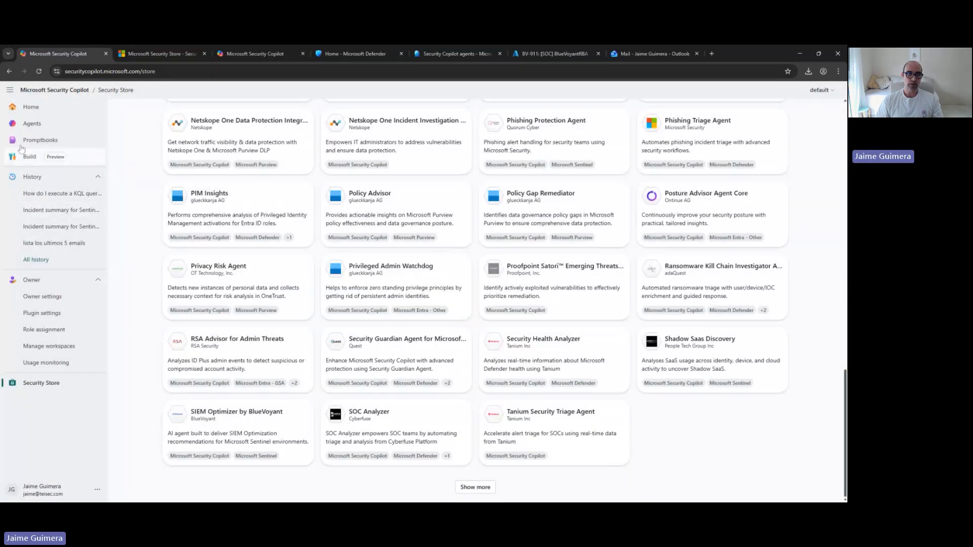
Open the Conditional Access Optimization Agent from the agents in use and display its run options
left_click(15, 127)
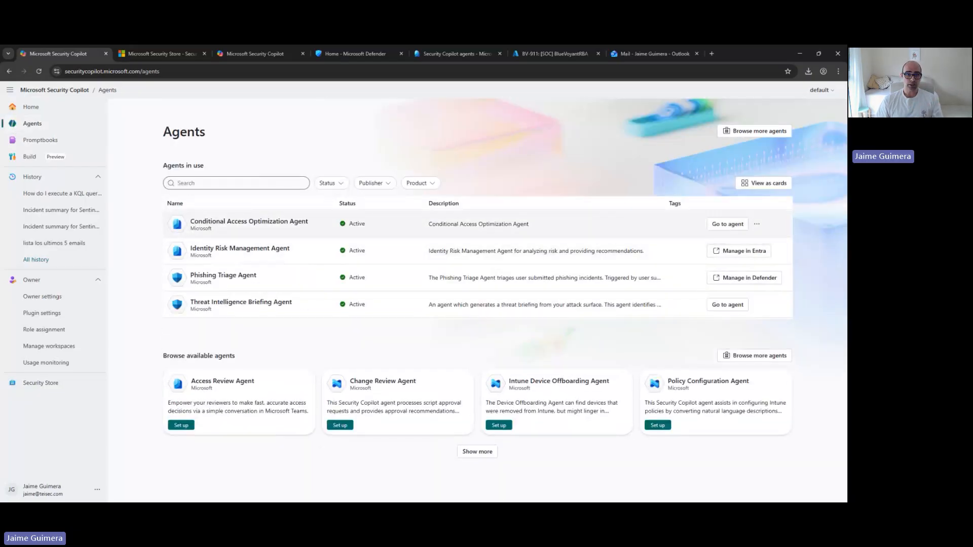
left_click_drag(191, 221, 336, 231)
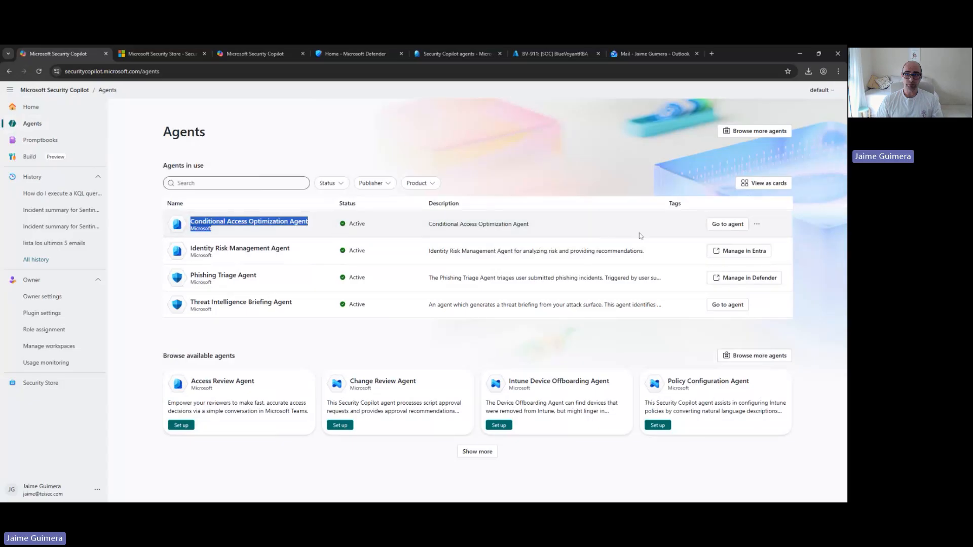
left_click(727, 226)
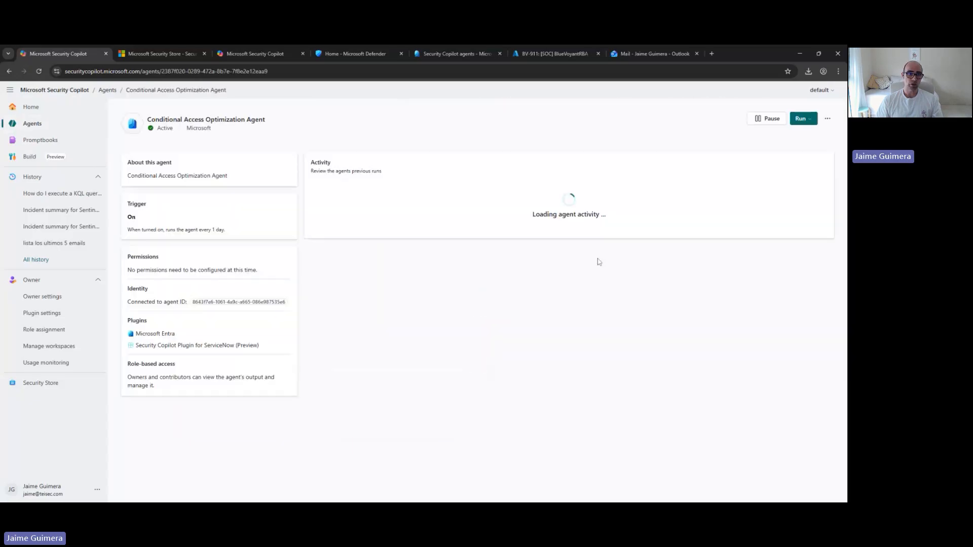
left_click(810, 121)
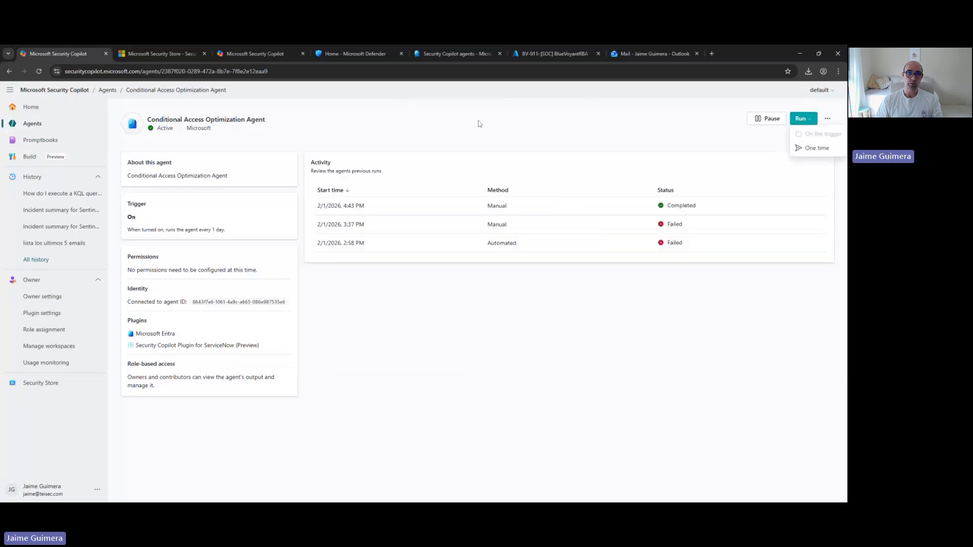
Switch to the Microsoft Entra admin center and review the Conditional Access Optimization Agent's summary, recent suggestions and activity
left_click(333, 59)
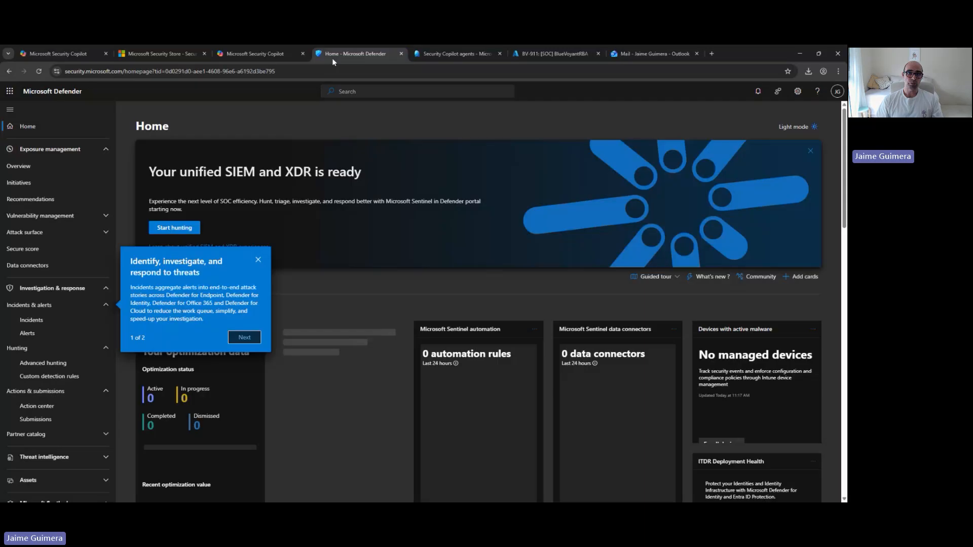
left_click(451, 56)
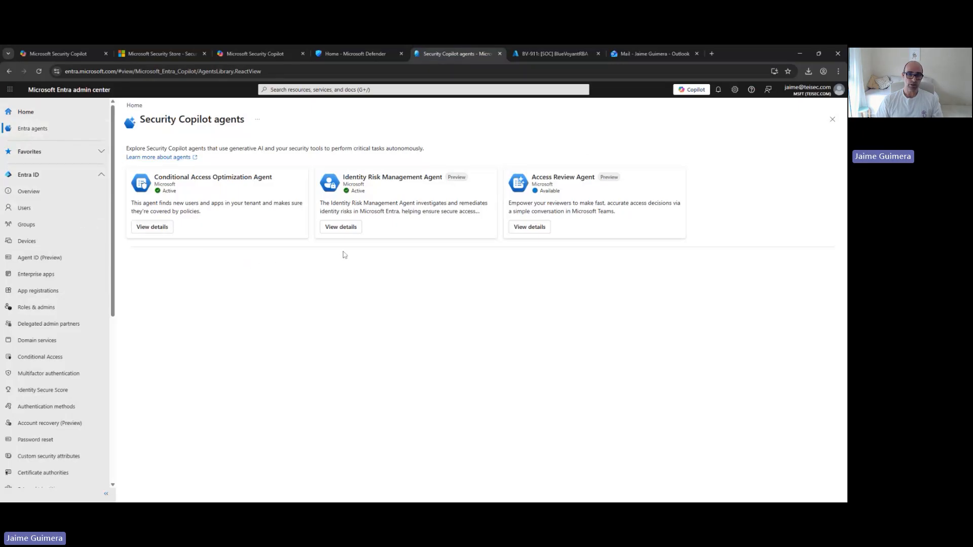
left_click(152, 227)
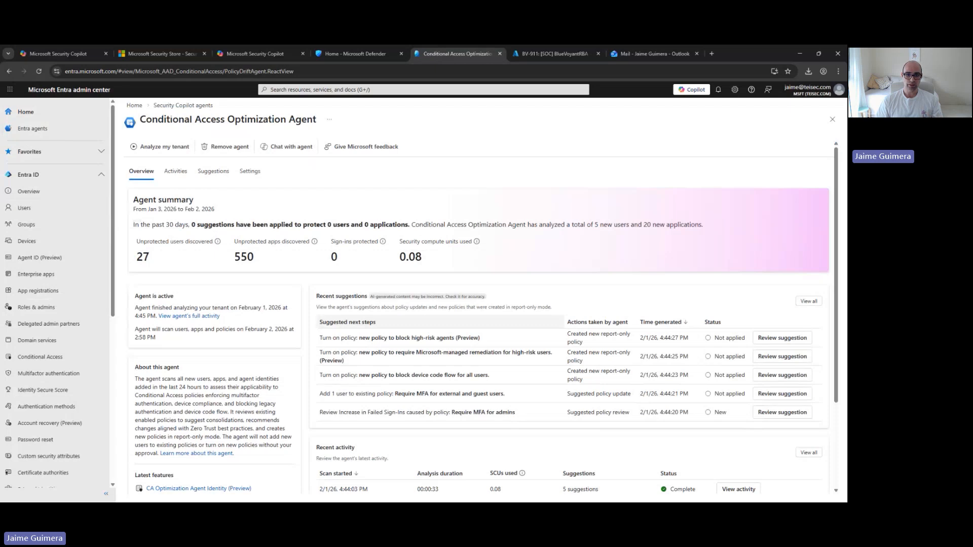
scroll(319, 321, "down", 1)
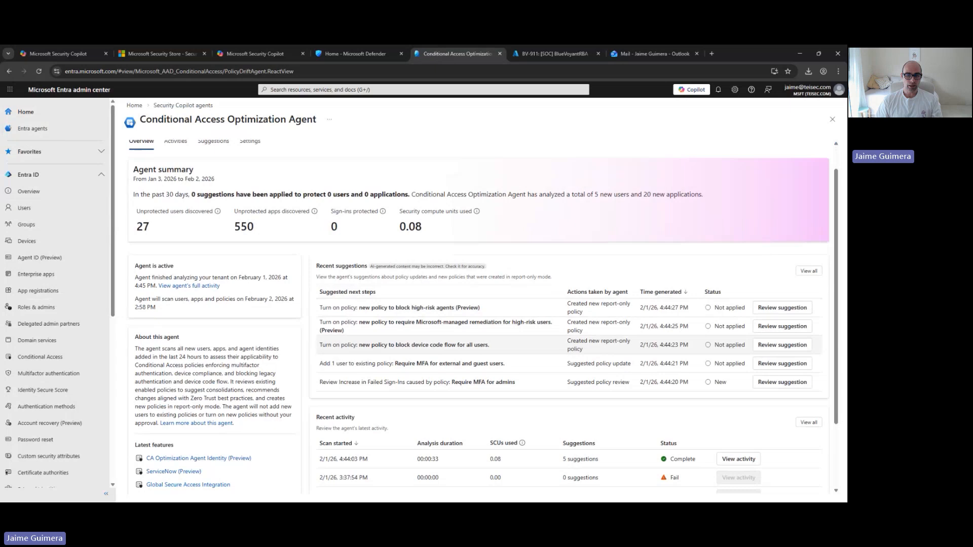
Turn on the suggested policy to block device code flow for all users and check its policy impact
left_click(782, 345)
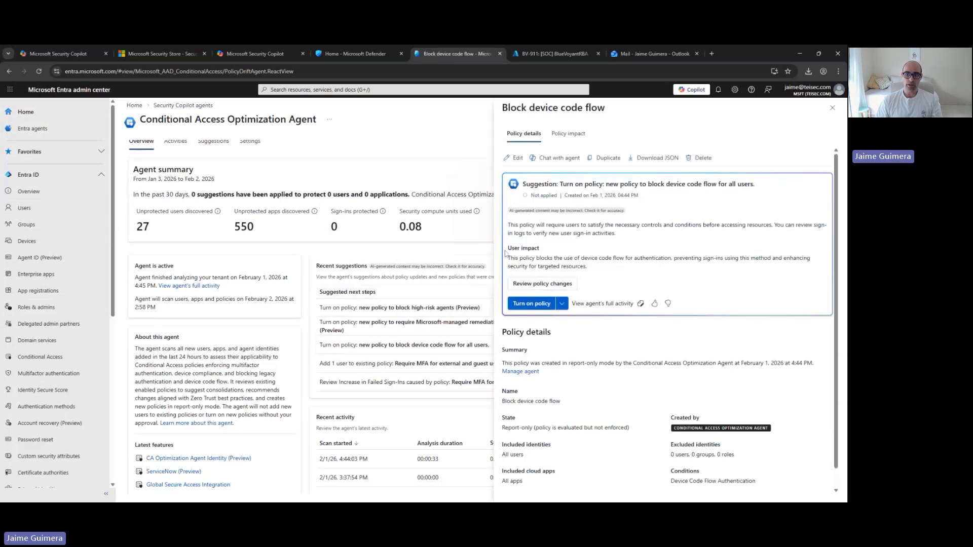
left_click(540, 304)
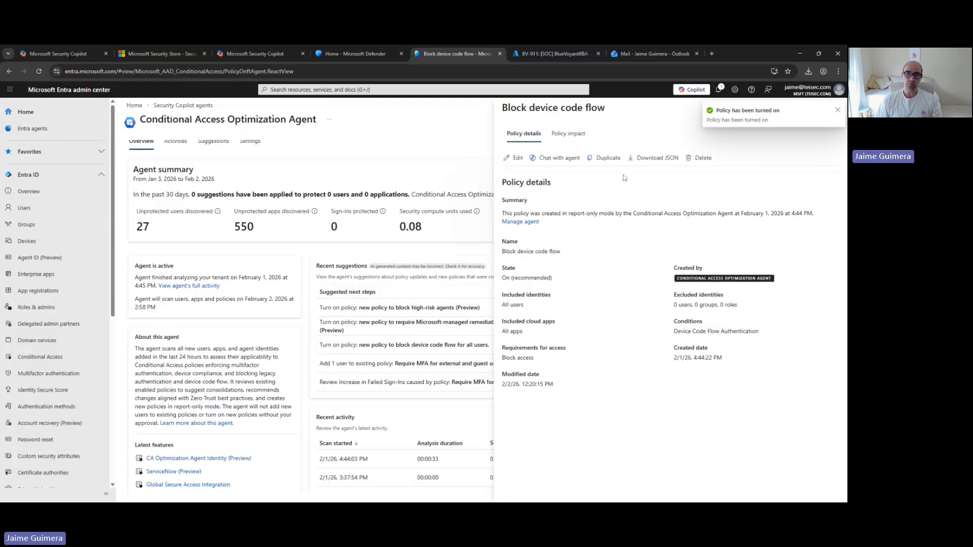
left_click(564, 136)
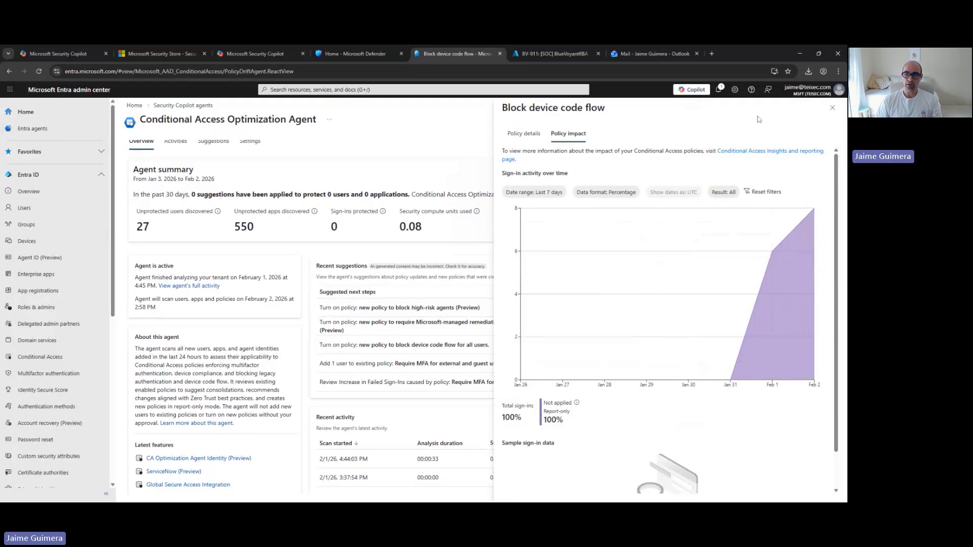
left_click(831, 108)
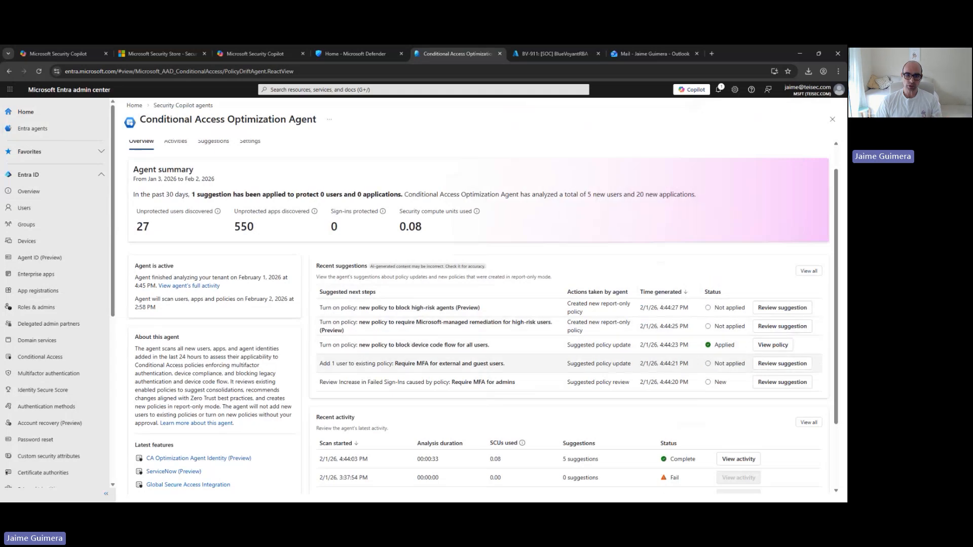
Review the policy changes suggested for "Require MFA for external and guest users", inspecting the user to add, and close the policy
left_click(789, 367)
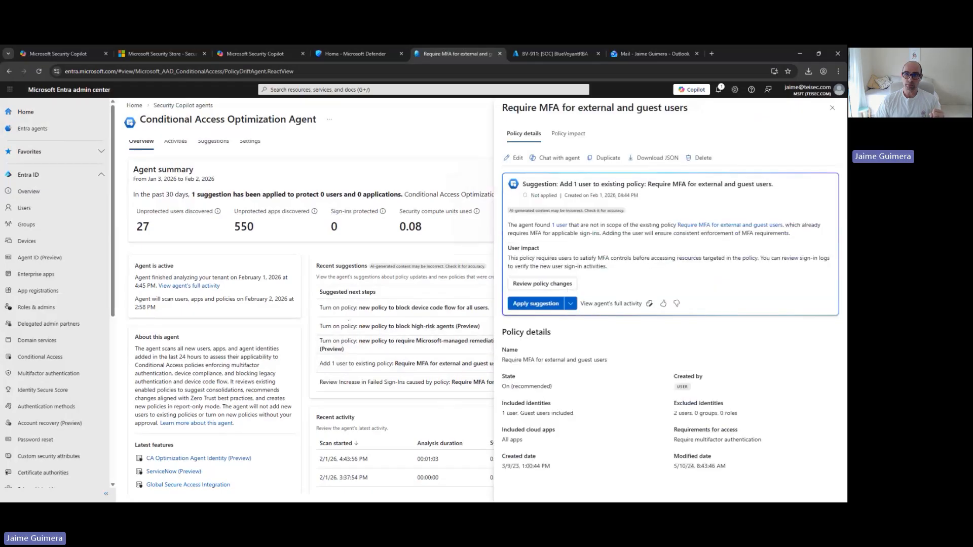
left_click(542, 283)
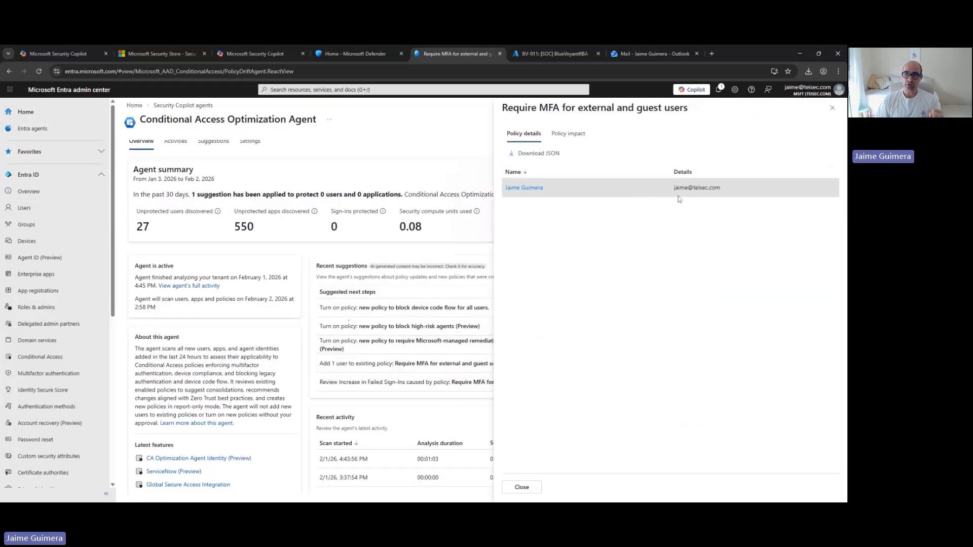
left_click_drag(673, 187, 706, 188)
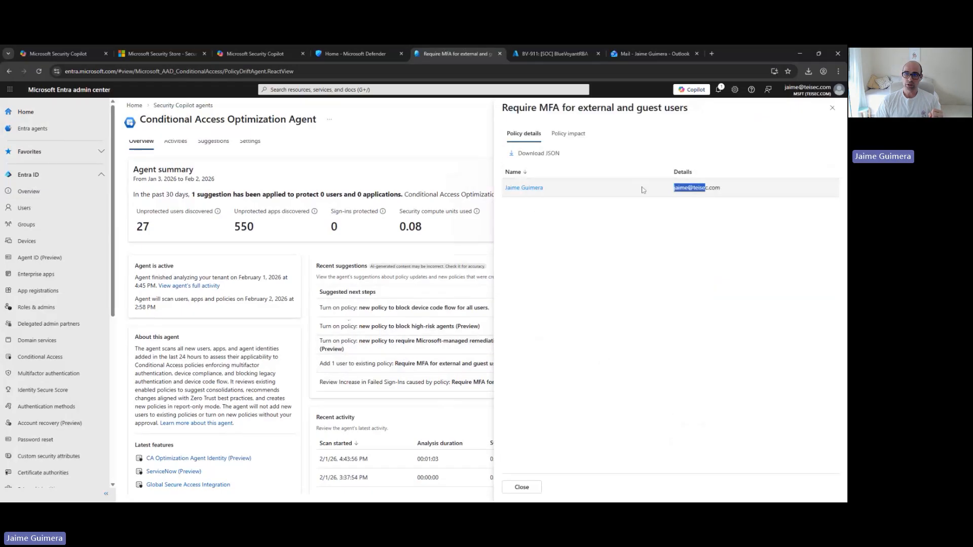
left_click(834, 109)
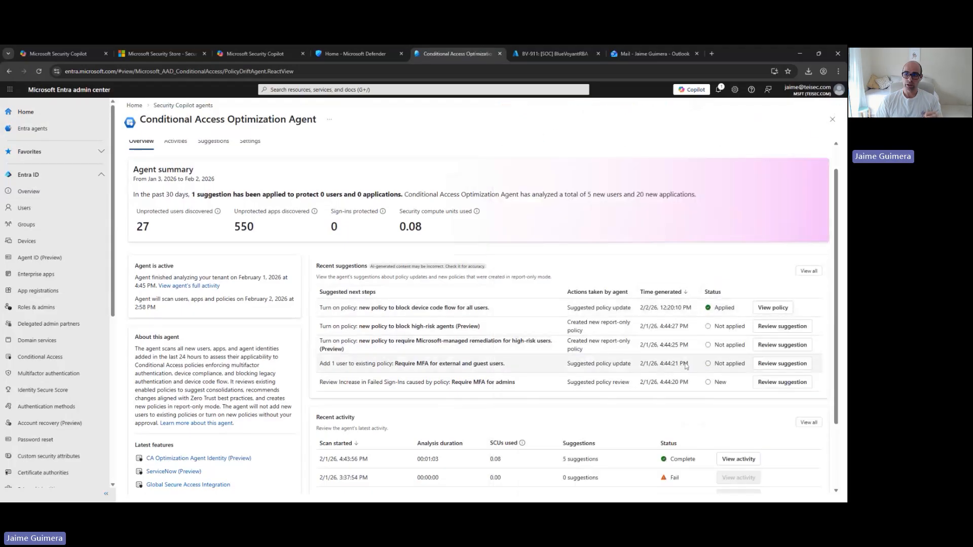
Apply the suggestion to add 1 user to the "Require MFA for external and guest users" policy and close its details
left_click(763, 368)
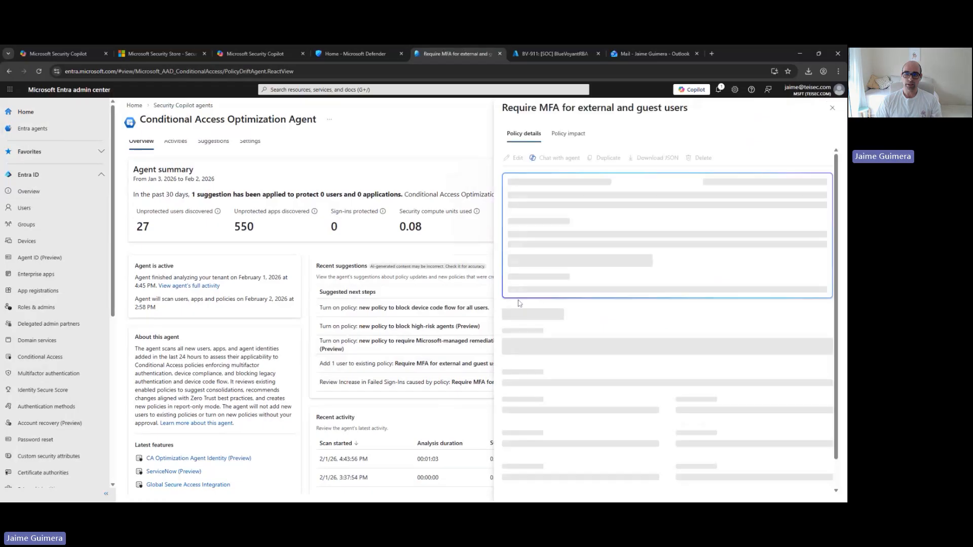
left_click(521, 306)
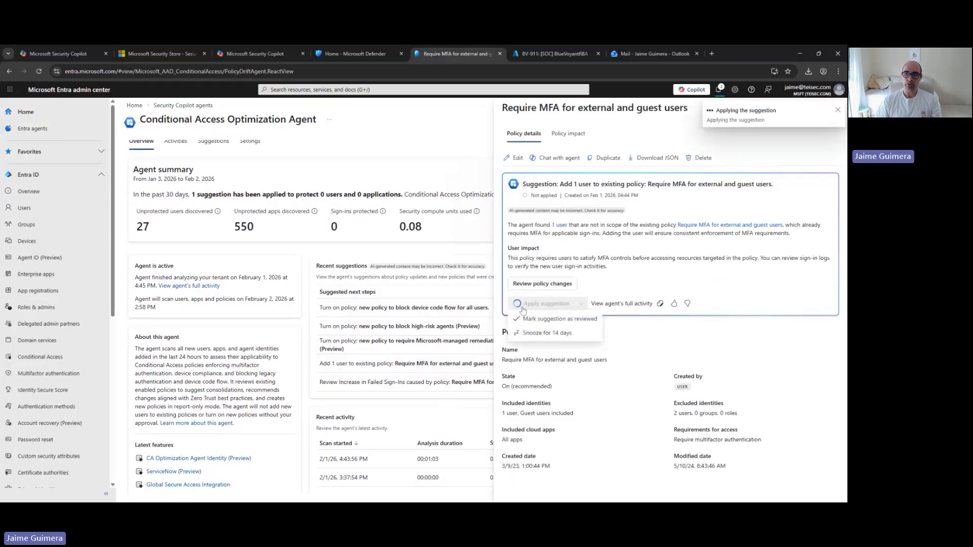
left_click(838, 111)
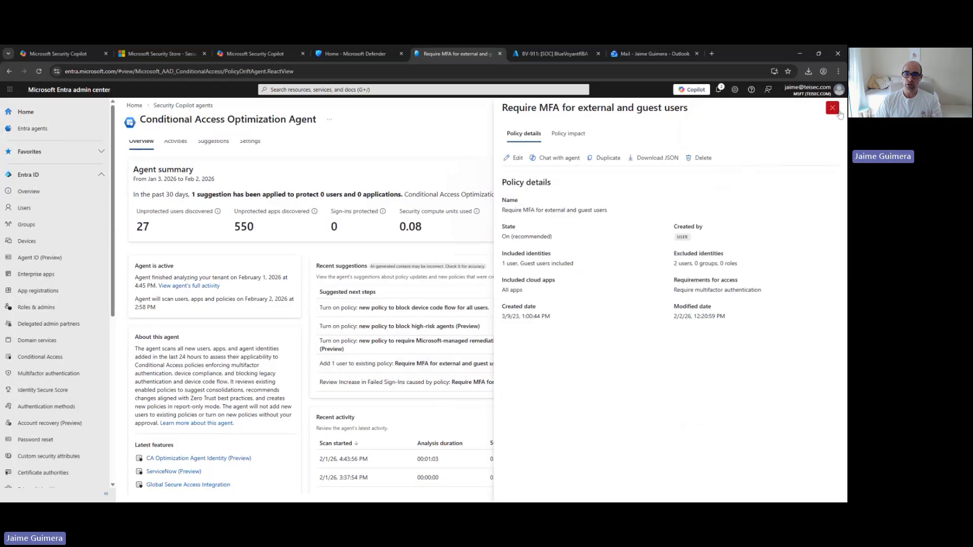
left_click(837, 111)
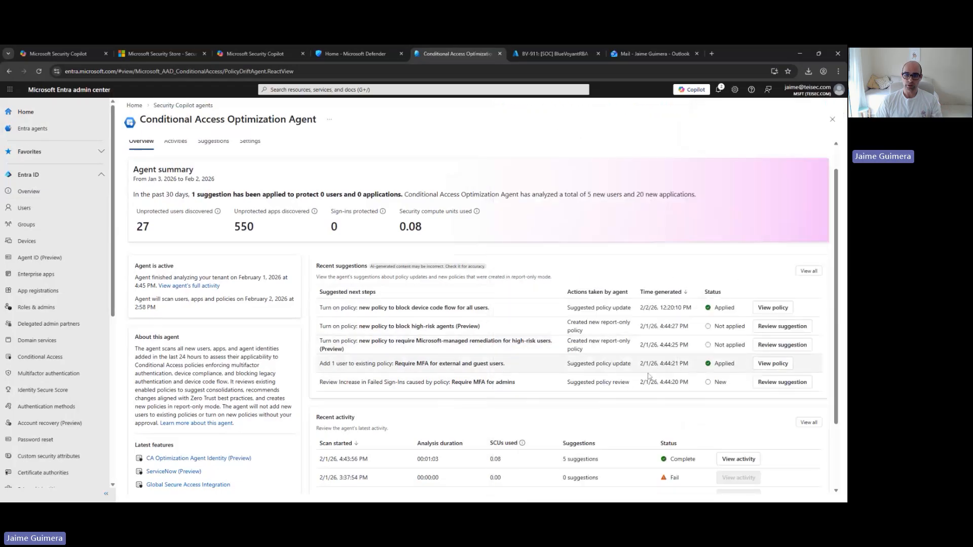
Open the suggestion for the "Require MFA for admins" policy and review its failed sign-ins report, including root cause analysis and potential next steps
left_click(779, 386)
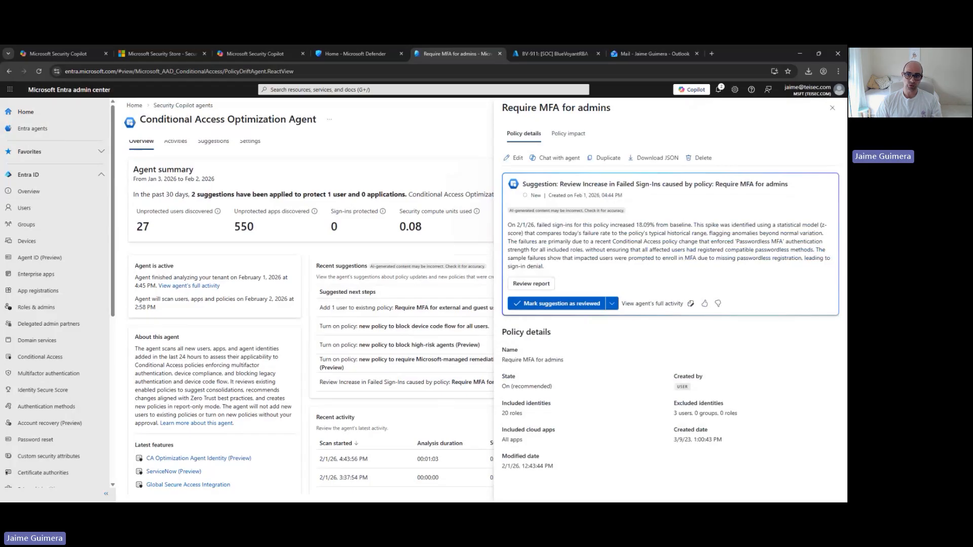
left_click(537, 286)
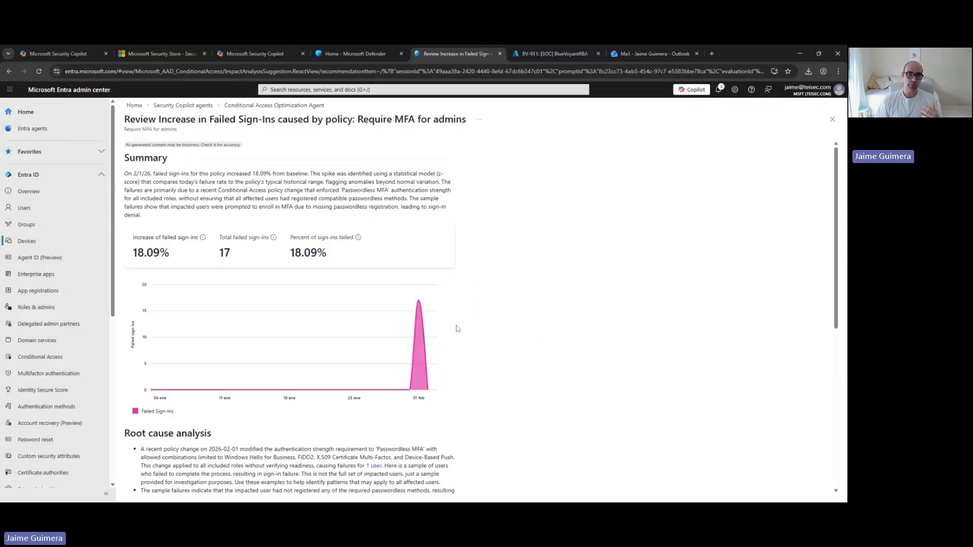
scroll(361, 323, "down", 1)
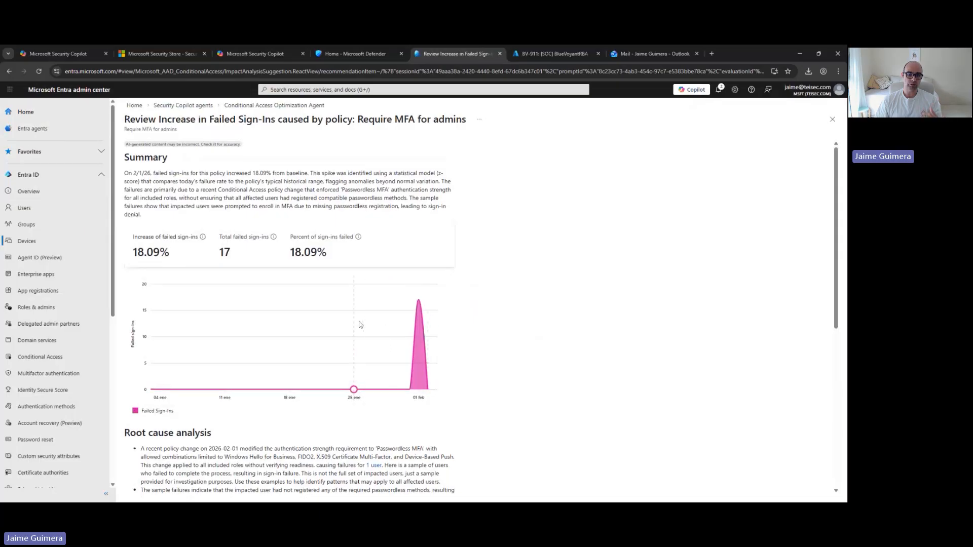
scroll(360, 324, "down", 1)
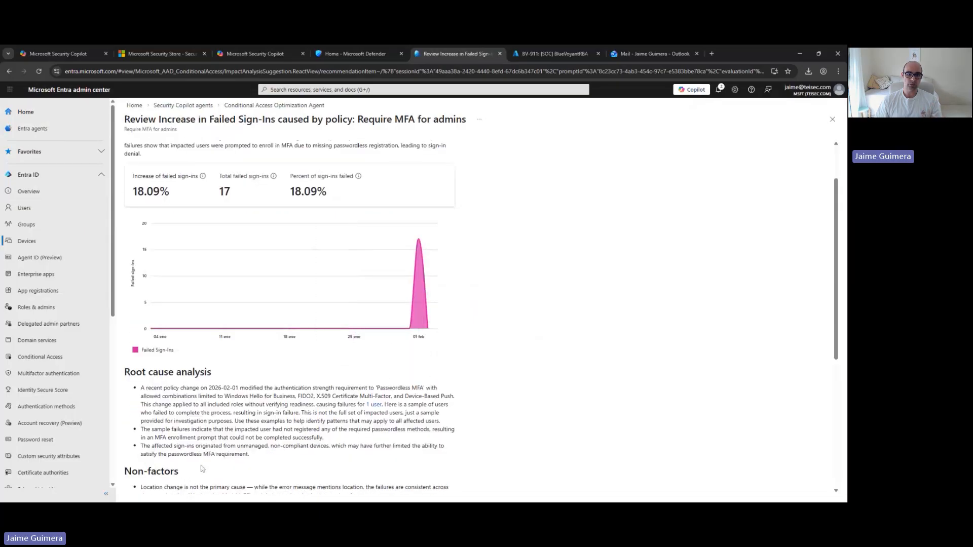
scroll(201, 468, "down", 2)
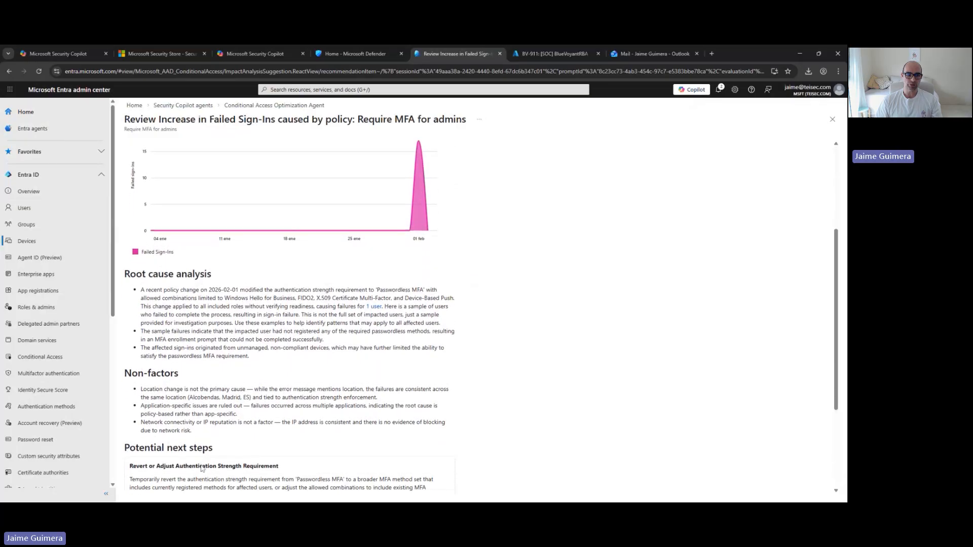
scroll(201, 468, "down", 1)
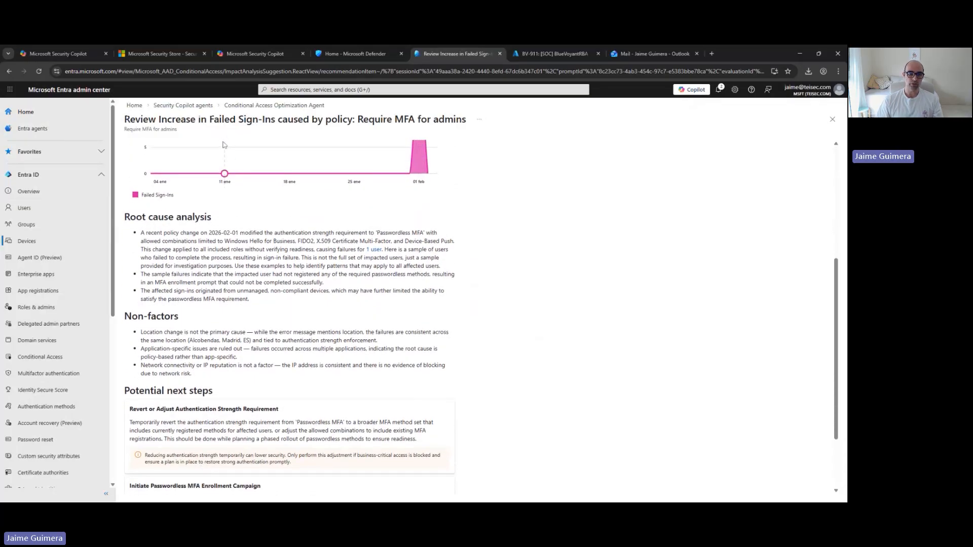
scroll(223, 144, "down", 1)
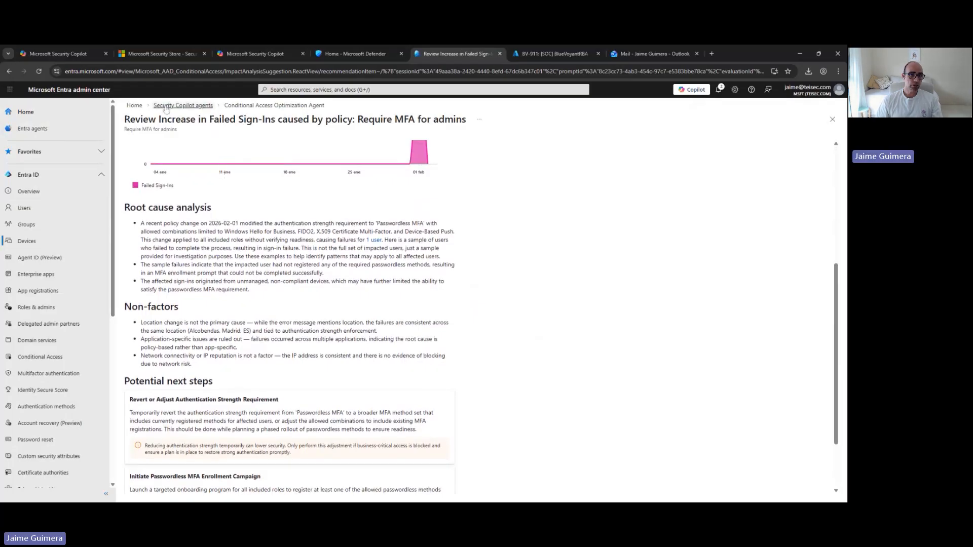
Switch to Microsoft Defender, dismiss the introductory tips, and open Advanced hunting with the Copilot assistant available
left_click(333, 58)
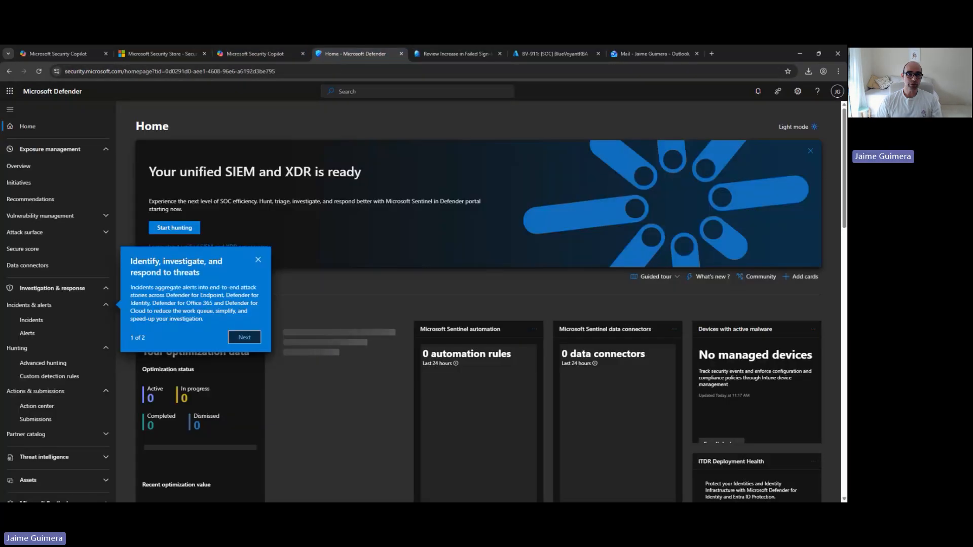
left_click(258, 259)
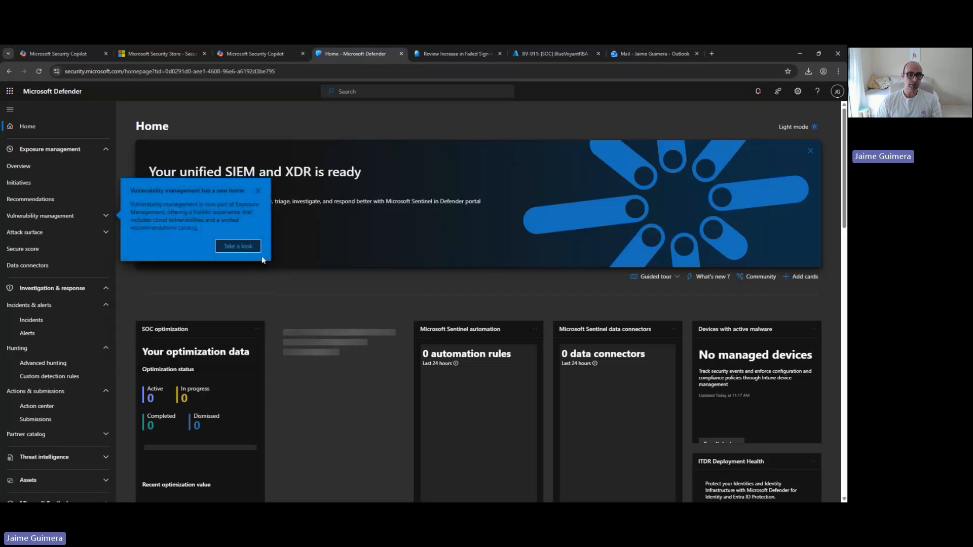
left_click(258, 192)
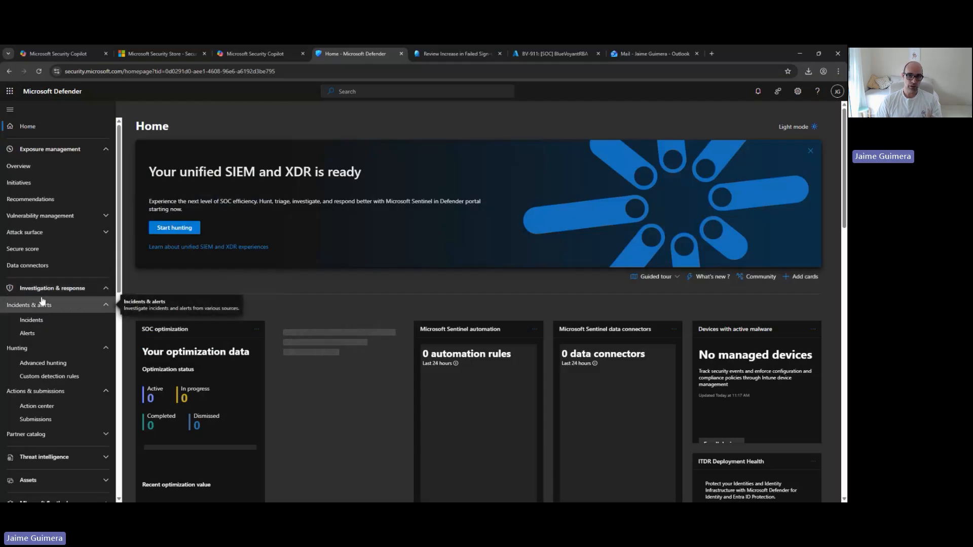
left_click(47, 368)
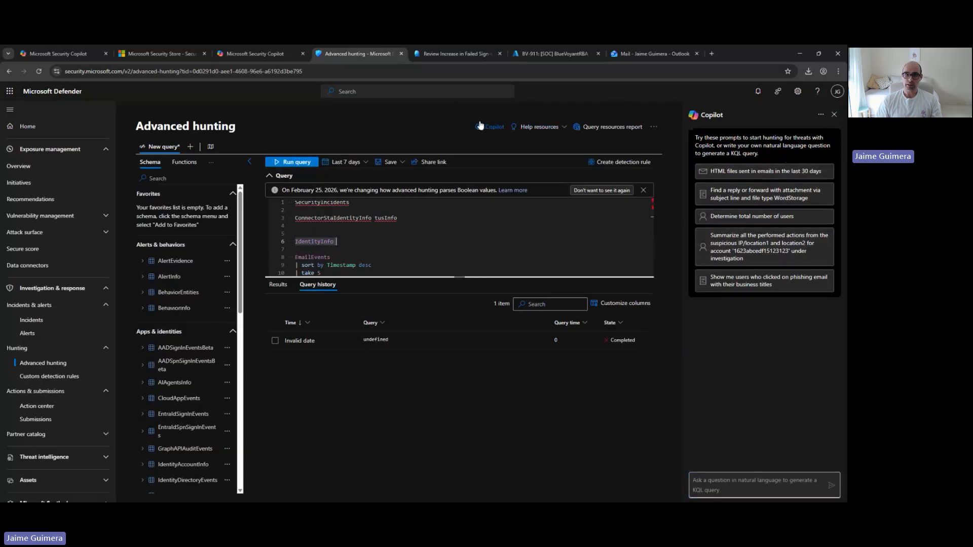
left_click(834, 114)
left_click(542, 129)
Ask Copilot to generate a hunting query with the prompt "listame los ultimos 5 emails recibidos"
left_click(719, 484)
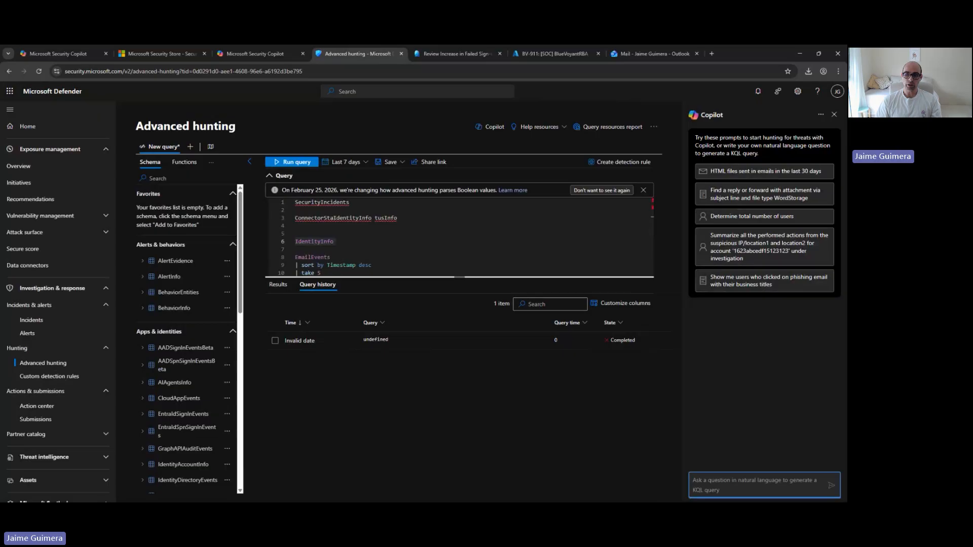
type("l")
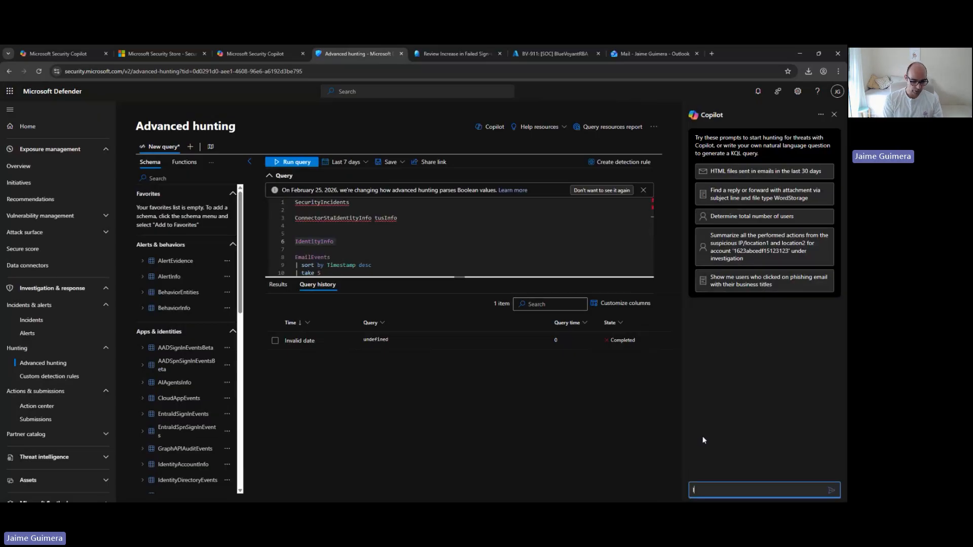
type("istam")
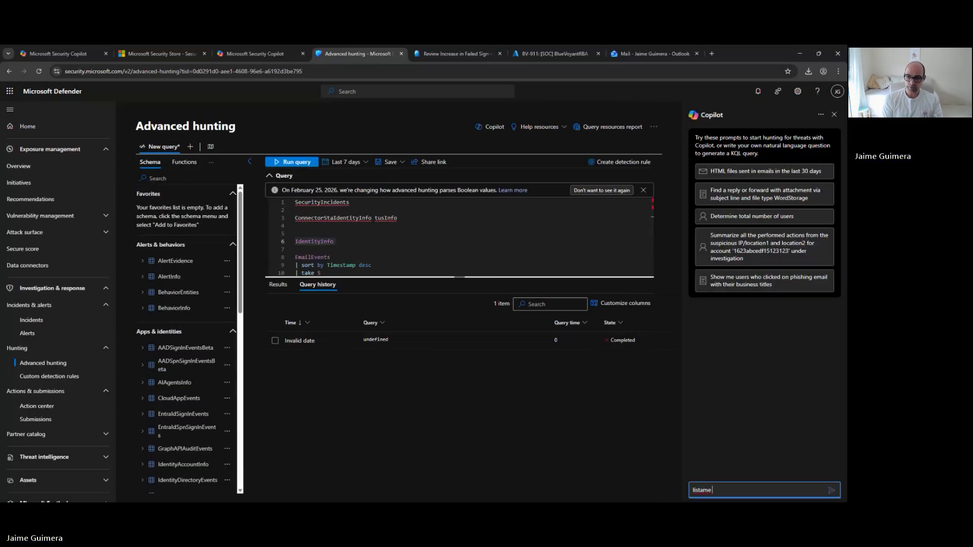
type("e los ultimos ")
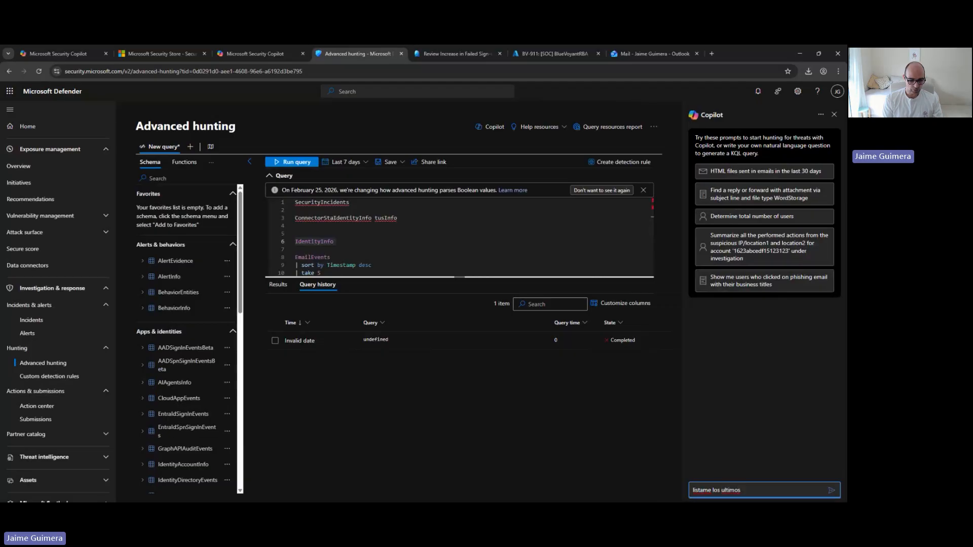
type("5 emails recibidos")
key("Return")
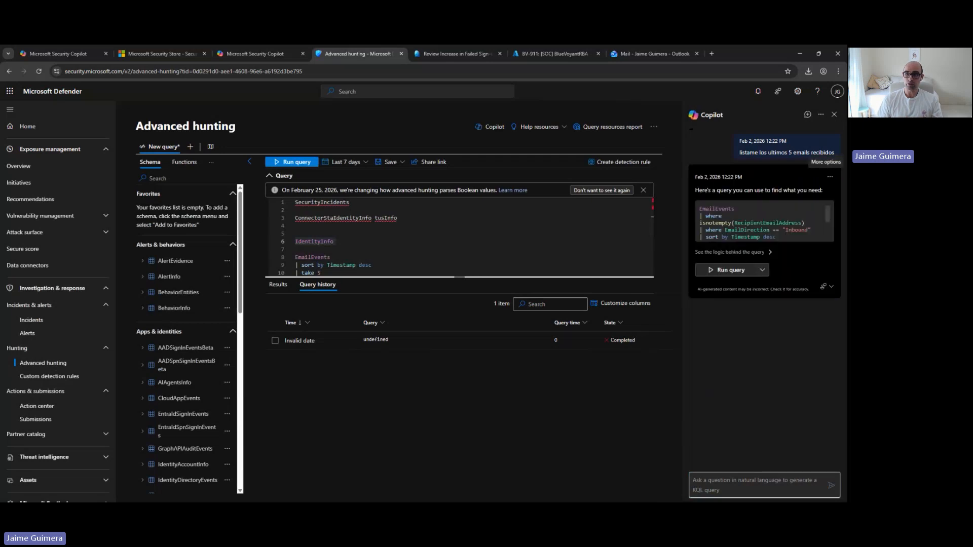
Check the KQL query Copilot generated, run it, and look through the columns of the returned emails
scroll(762, 223, "down", 3)
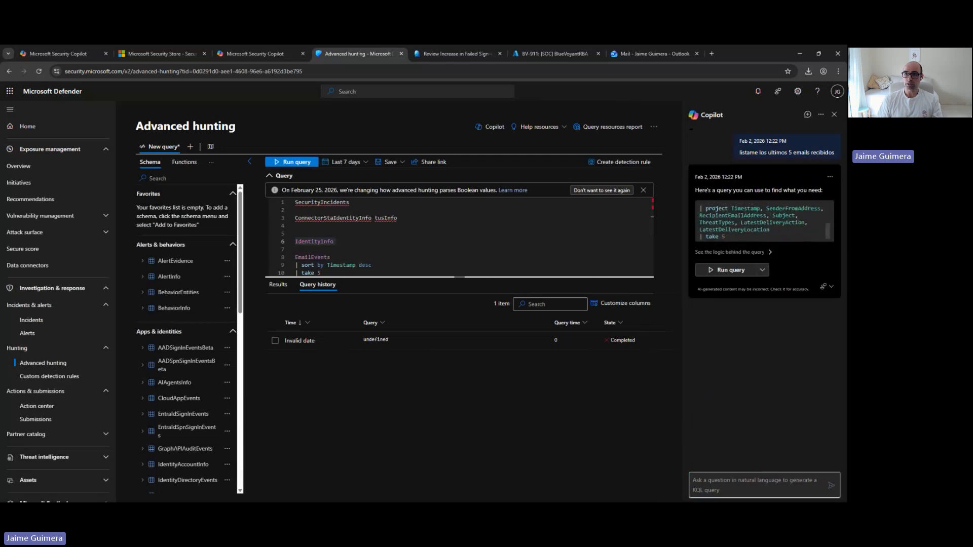
scroll(763, 223, "up", 3)
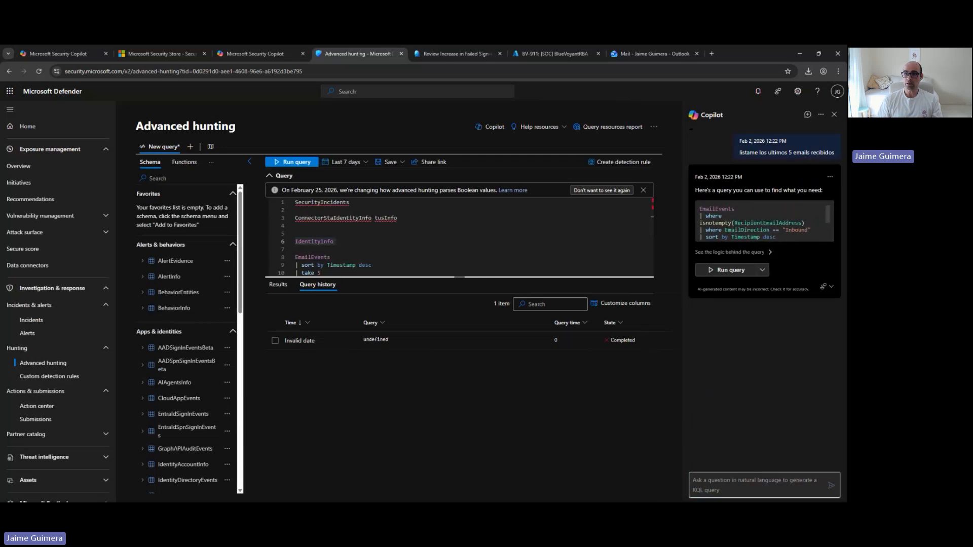
left_click(714, 271)
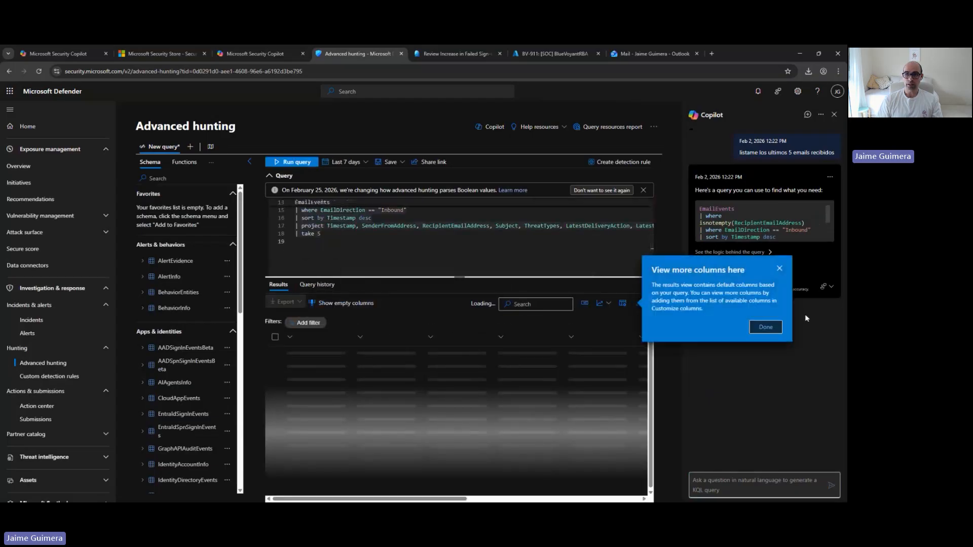
left_click(783, 328)
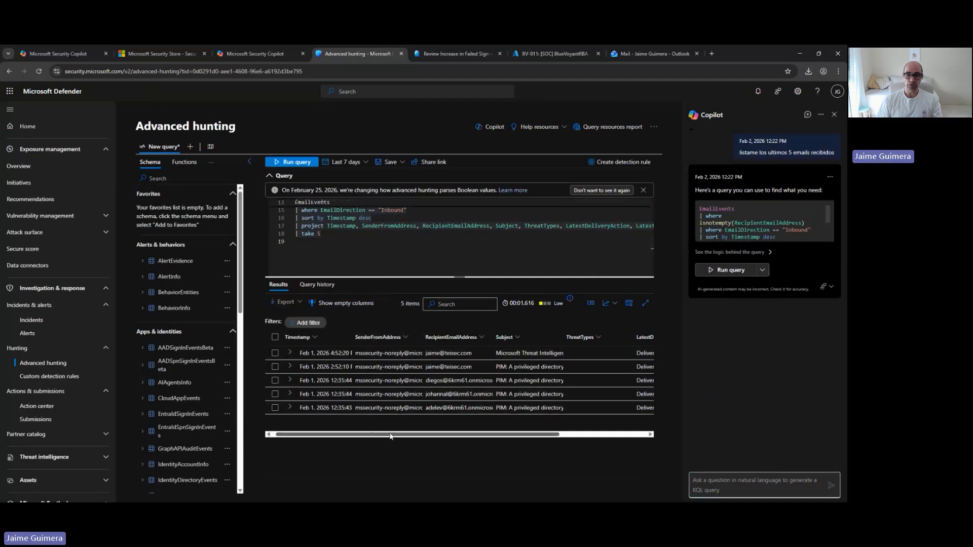
left_click_drag(391, 436, 437, 436)
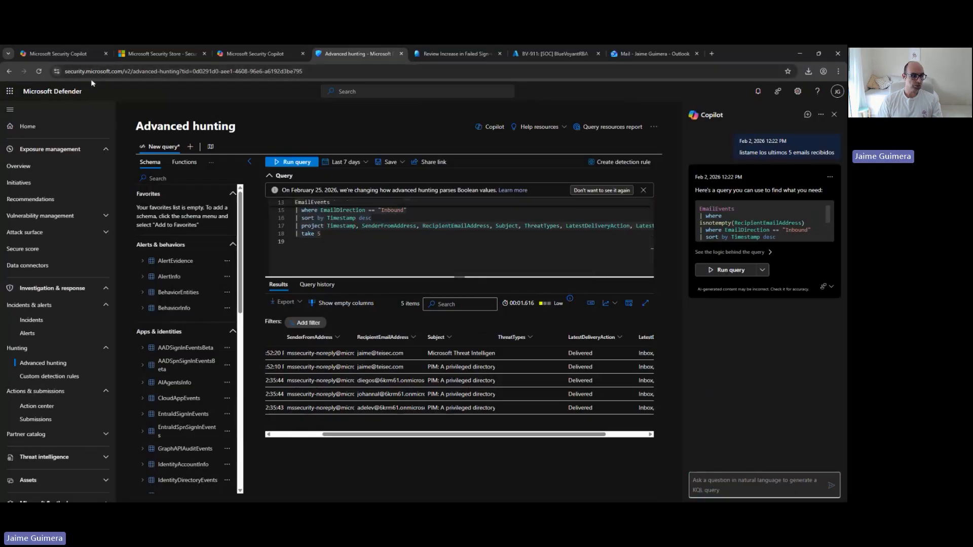
Switch to Microsoft Security Copilot and go to the page for building agents
left_click(85, 54)
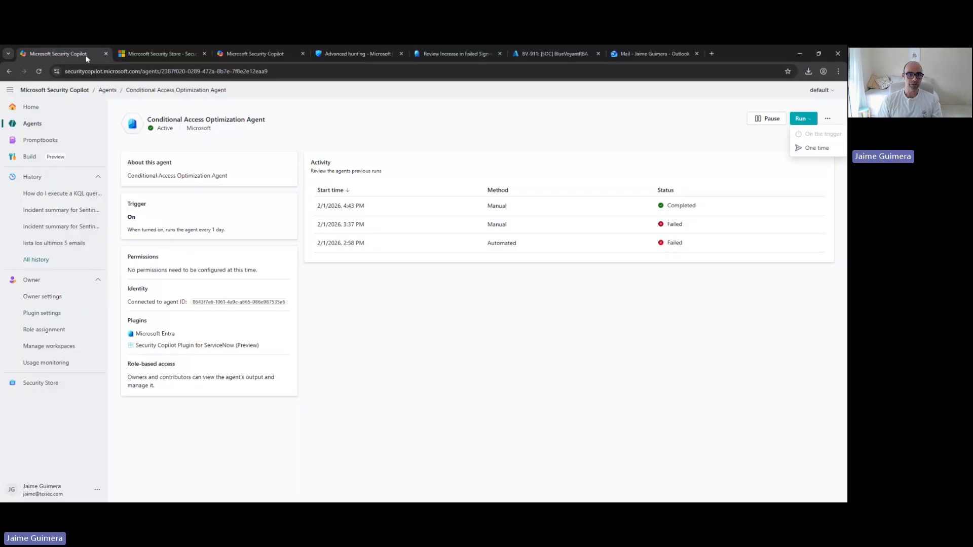
left_click(30, 111)
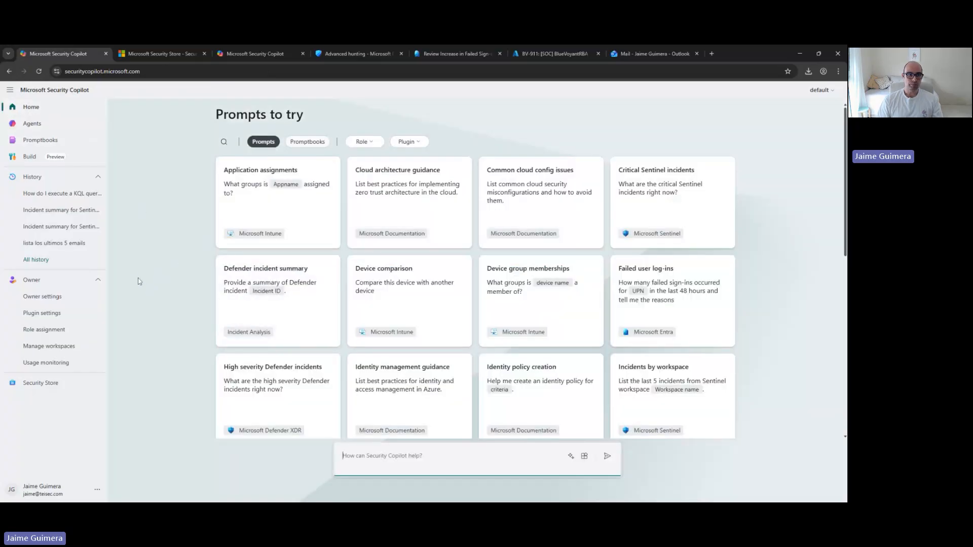
left_click(22, 159)
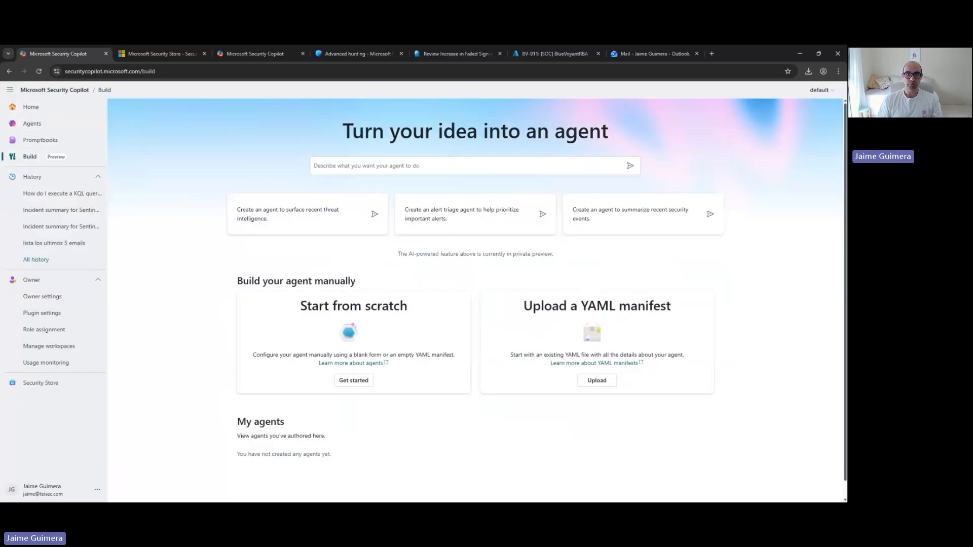
Submit the agent description "Quiero hacer un agente que enriquezca IOCs usindo Threat intelligence" to start a new agent
left_click(383, 165)
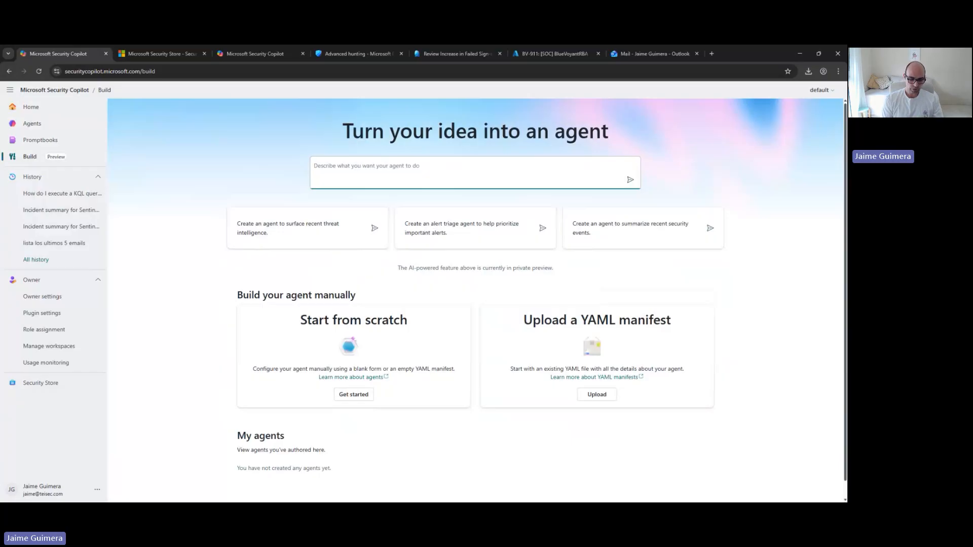
type("Q")
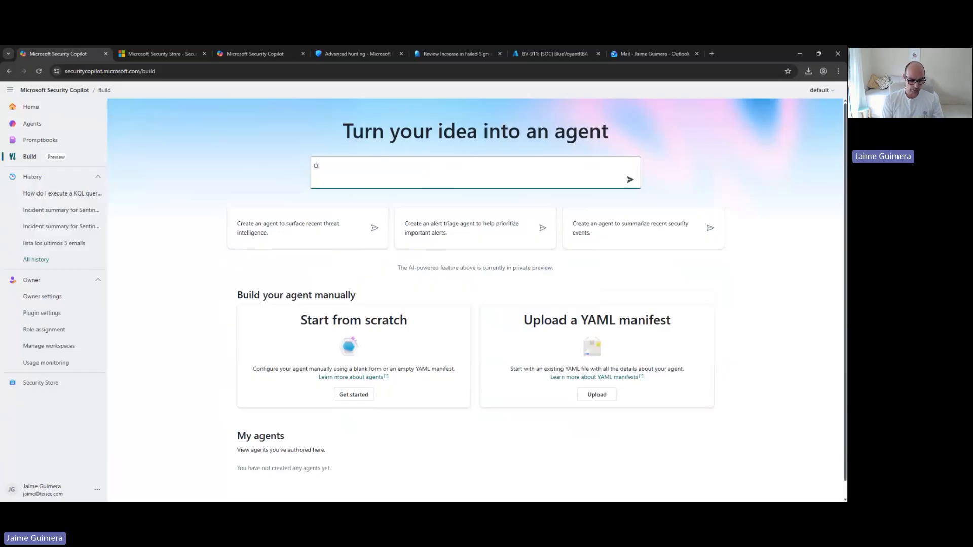
type("uiero hacer un agente que enriquezca")
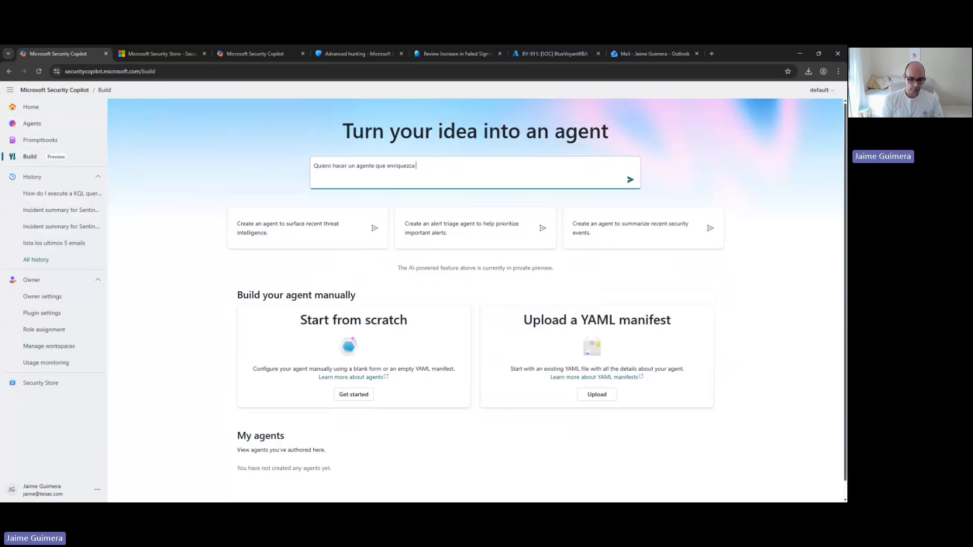
type(" IOCs usindo Threa")
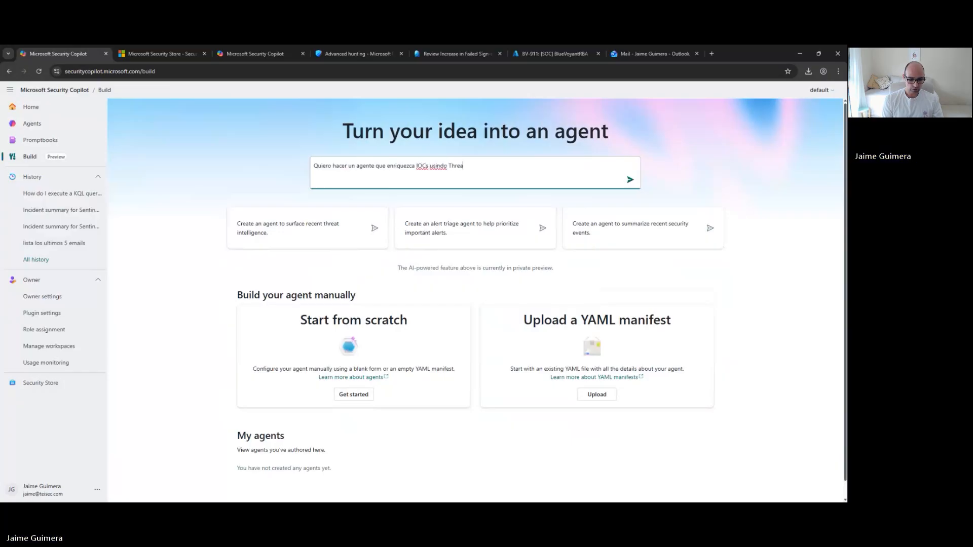
type("t intelligence")
key("Return")
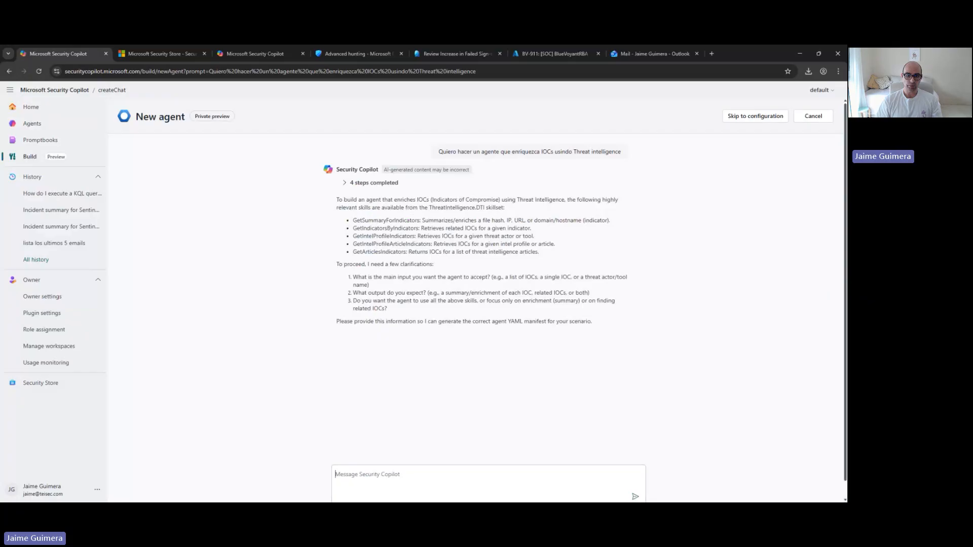
Answer the agent builder's clarifying questions with "lista de iocs", "resumen de cada ioc" and "solo en enrcihment" on separate lines
type("lista de ")
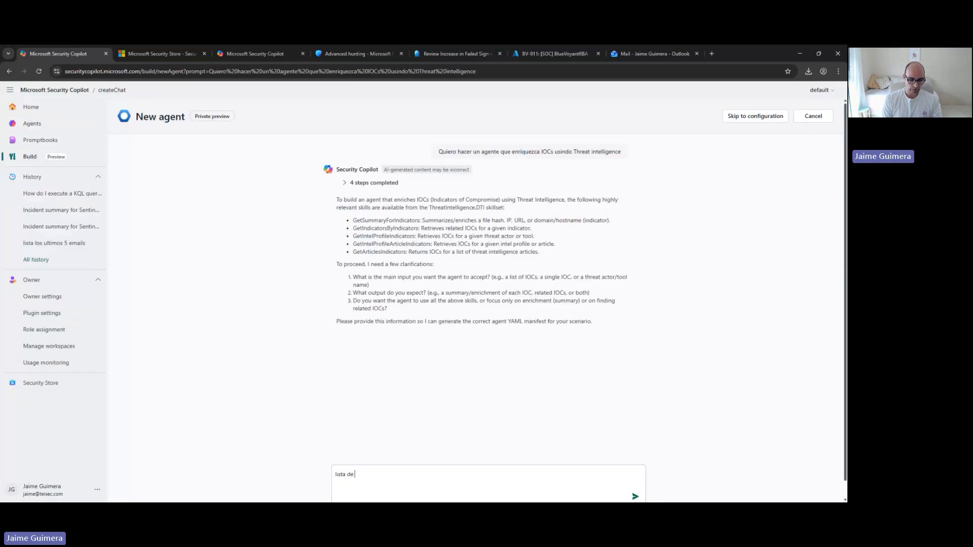
type("iocs")
type("summary")
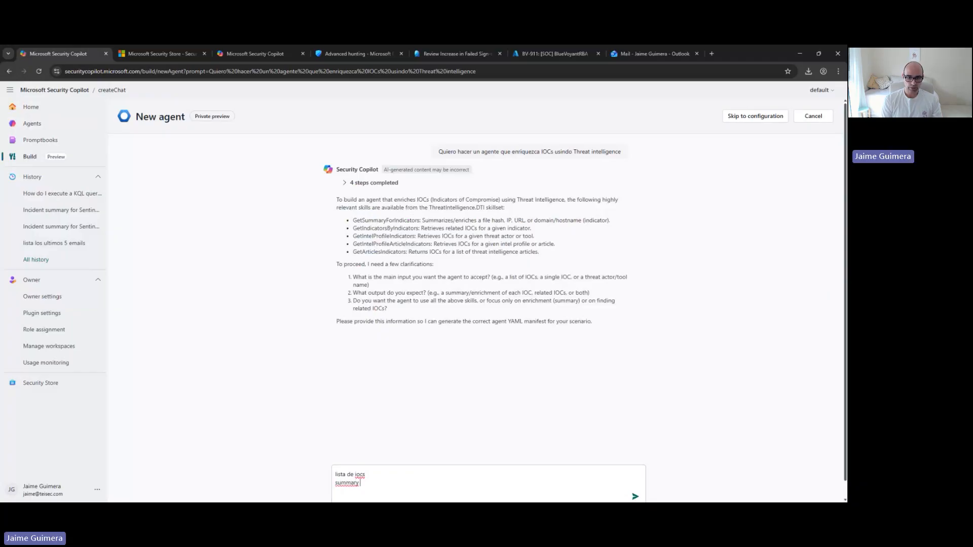
key("BackSpace")
key("BackSpace")
key("BackSpace")
key("BackSpace")
key("BackSpace")
key("BackSpace")
key("BackSpace")
key("BackSpace")
type("resumen ")
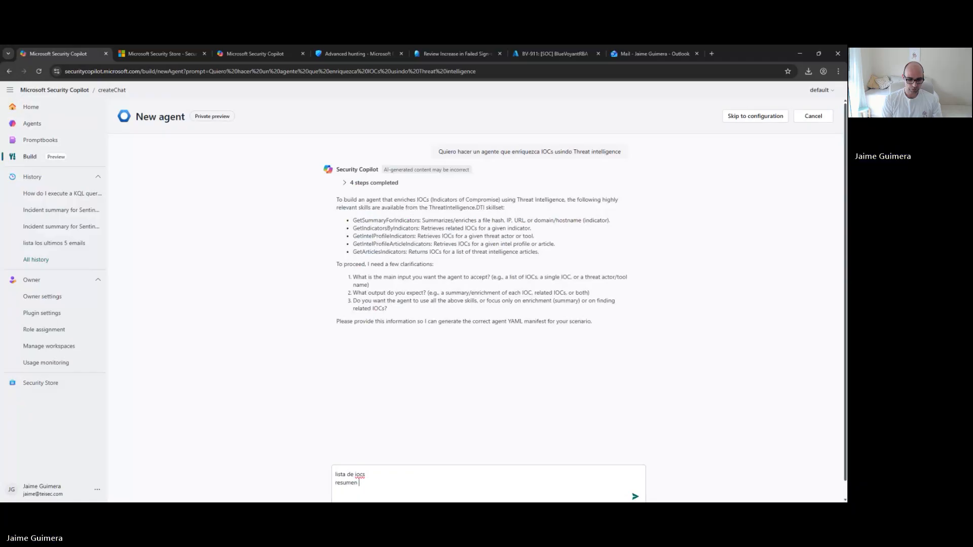
type("de cada ioc")
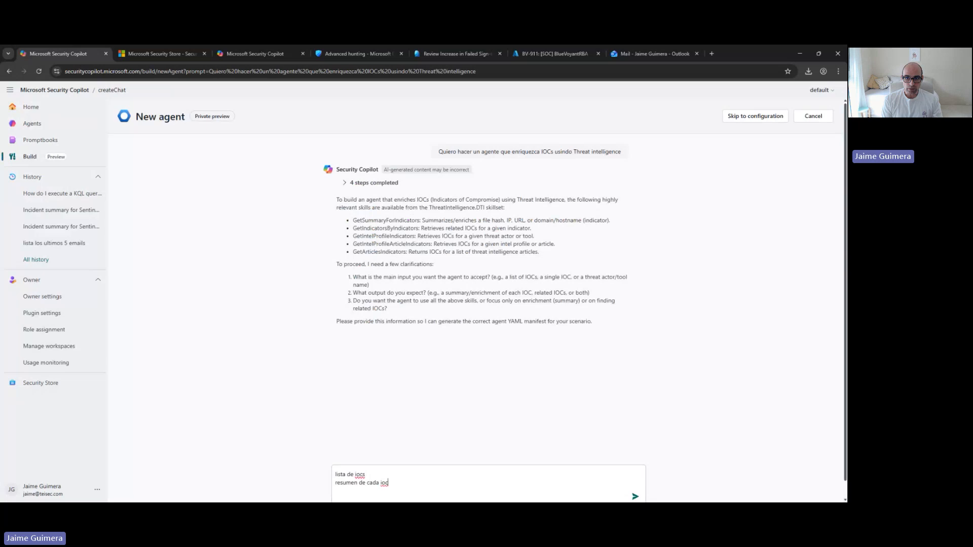
key("shift+Return")
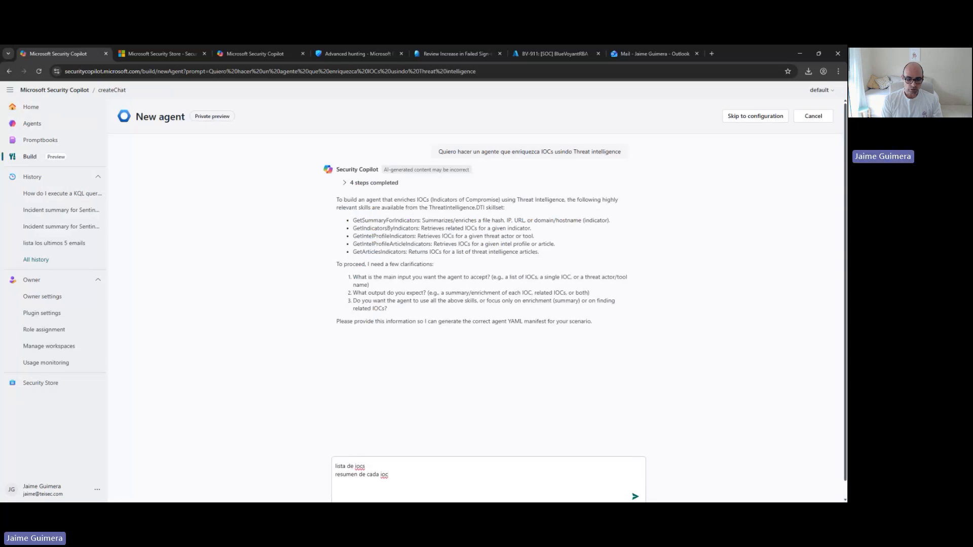
type("solo en enrcihment")
key("Return")
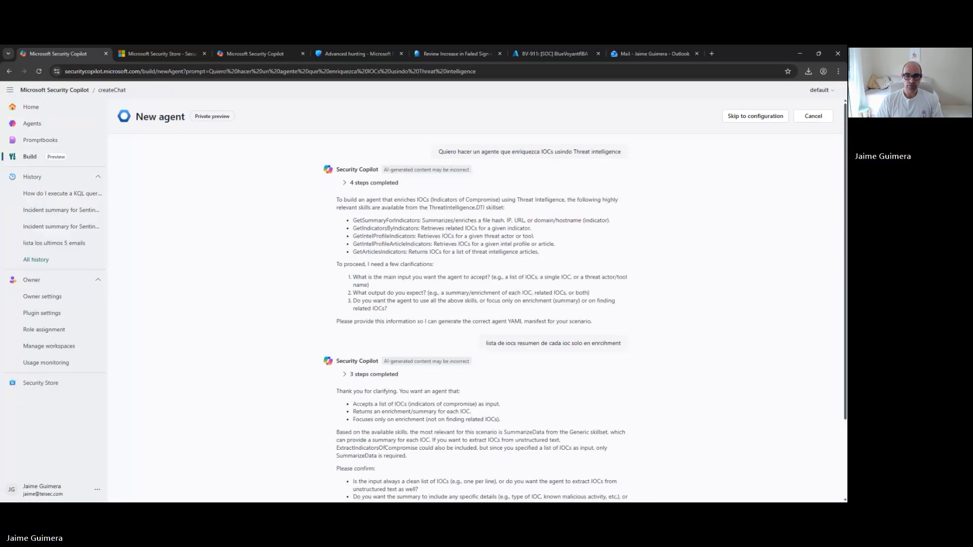
Reply "confirm" to the agent builder's follow-up questions and open the generated agent's configuration
scroll(744, 410, "down", 2)
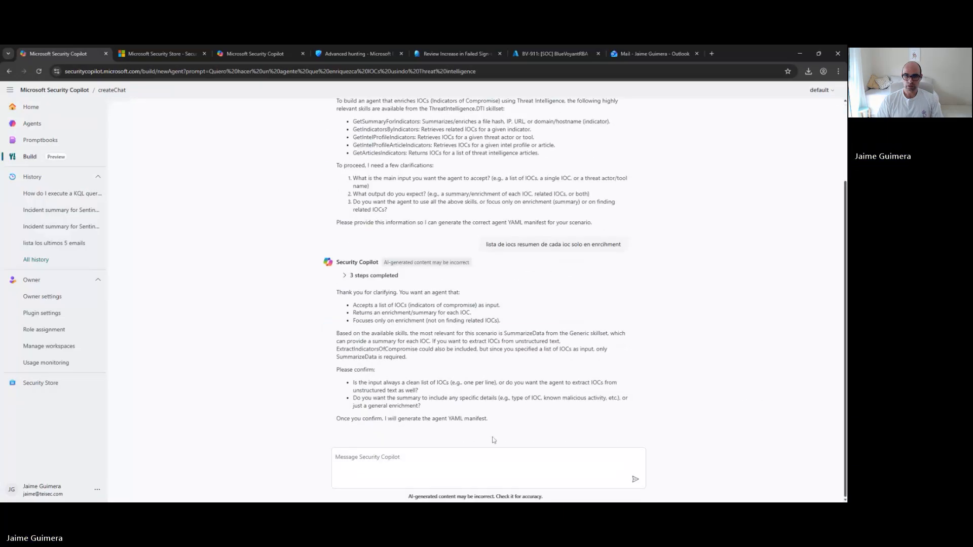
left_click(446, 474)
type("confirm")
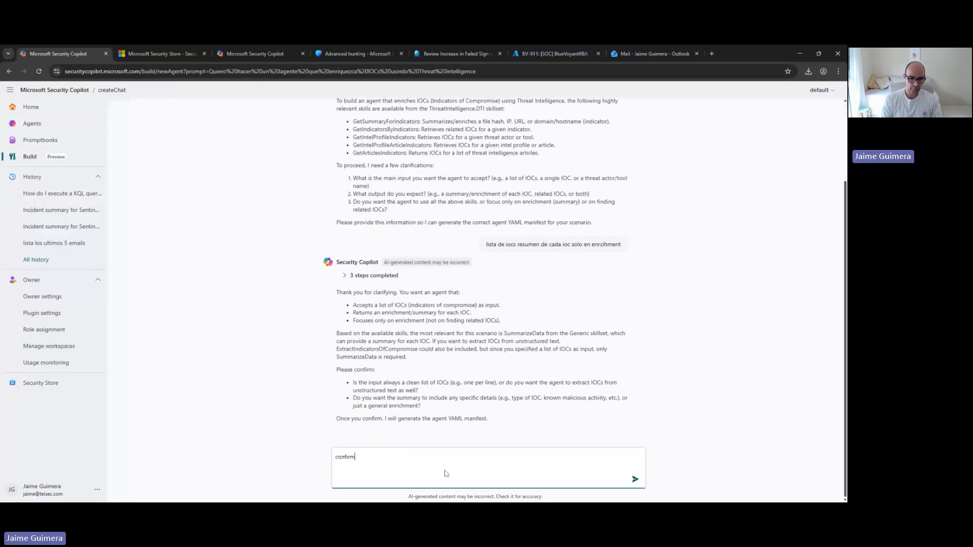
key("Return")
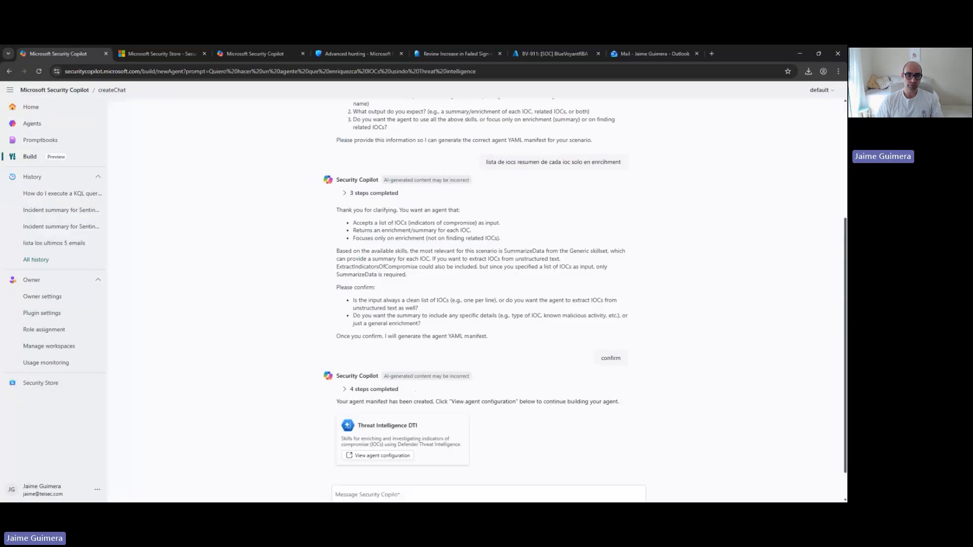
left_click(361, 456)
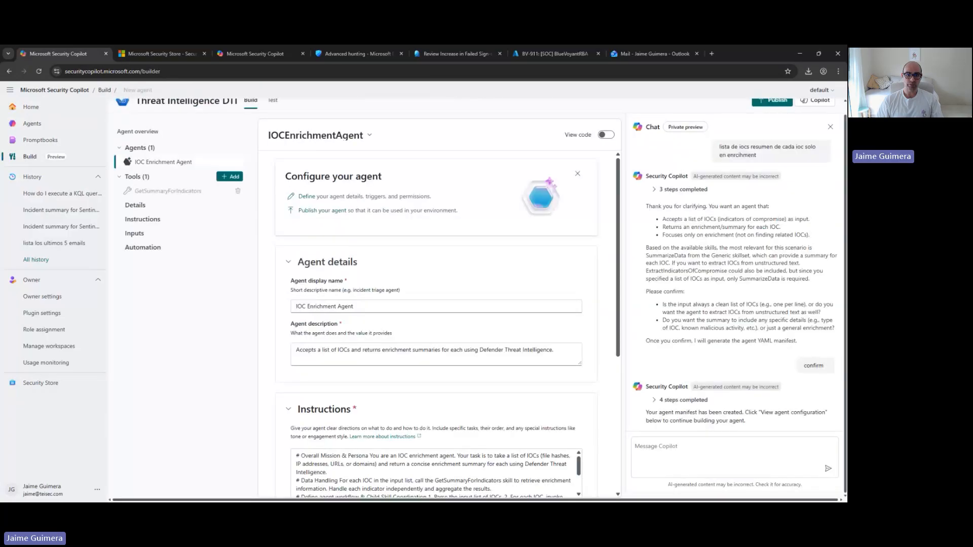
Review the agent's details, instructions, inputs and tools, enlarging the instructions box to read its full text
scroll(367, 329, "down", 1)
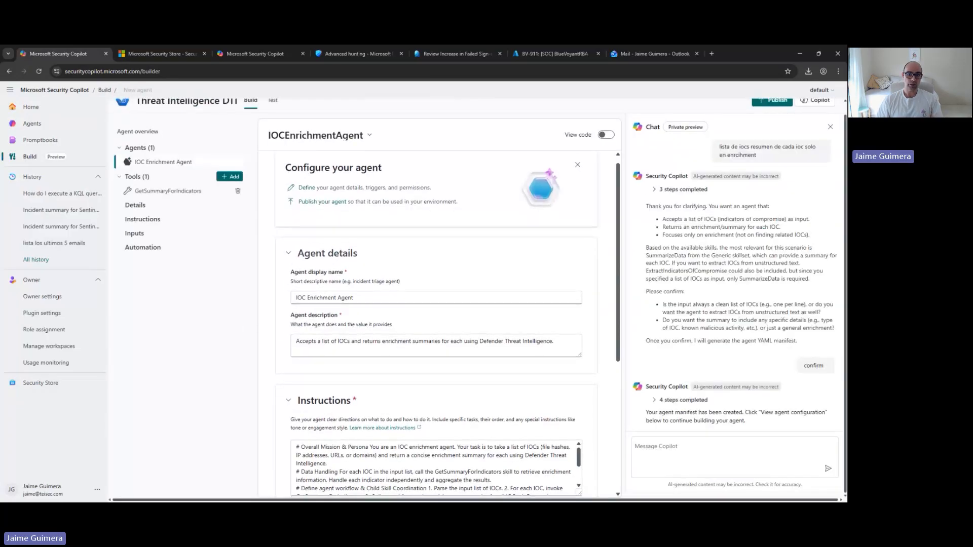
scroll(367, 330, "down", 3)
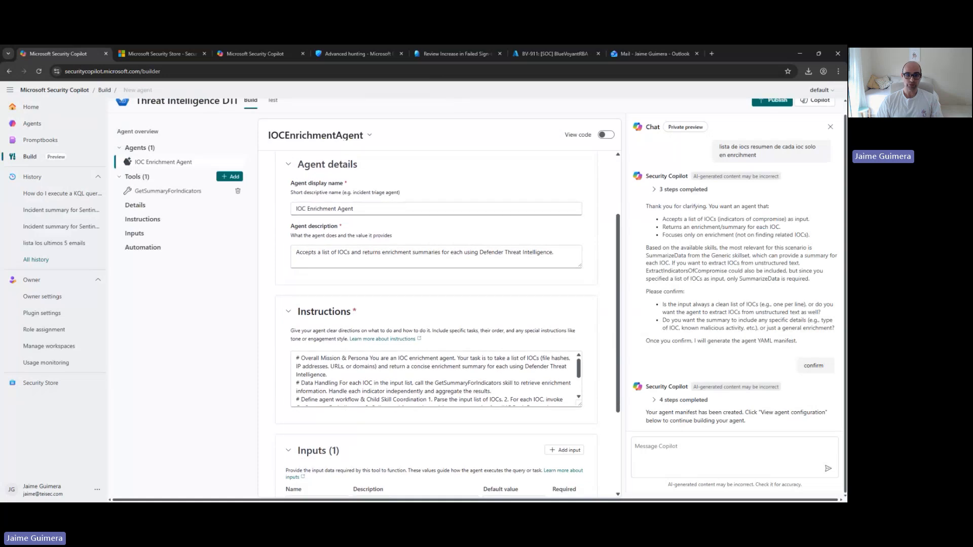
scroll(436, 379, "down", 1)
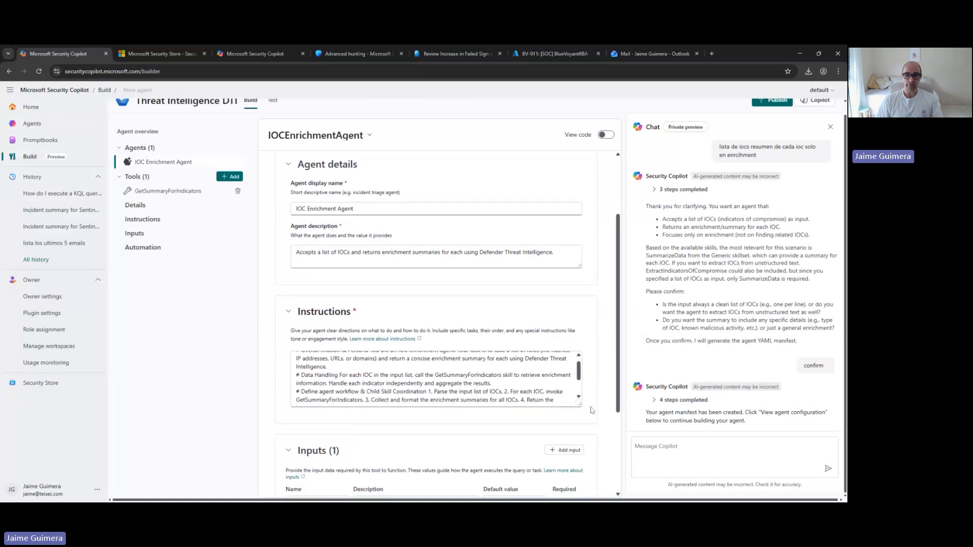
left_click_drag(580, 404, 565, 452)
scroll(448, 324, "down", 1)
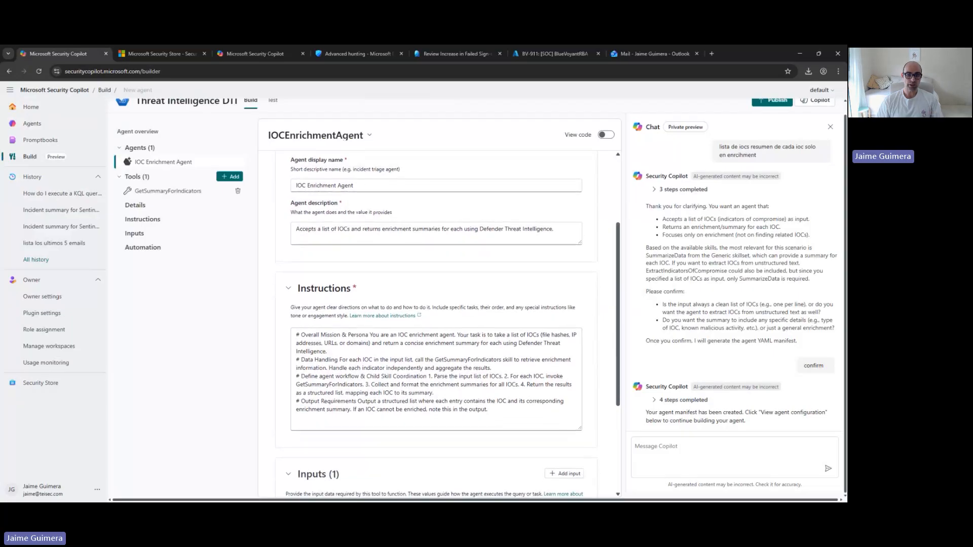
scroll(449, 324, "down", 1)
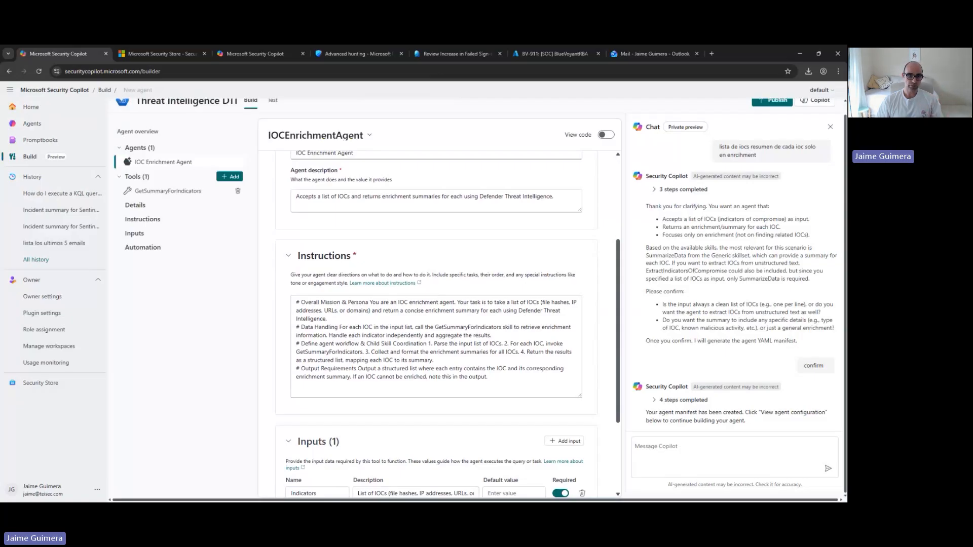
scroll(321, 411, "down", 1)
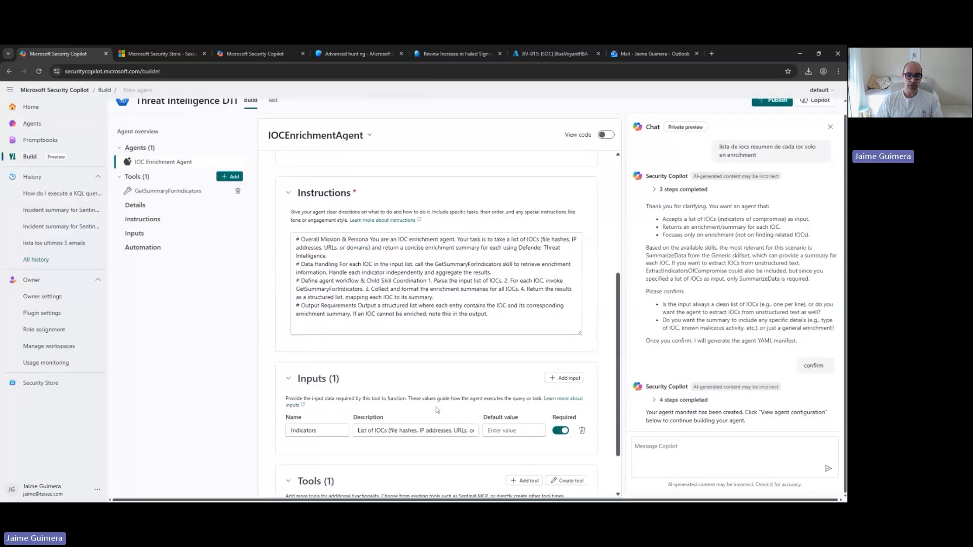
scroll(321, 411, "down", 1)
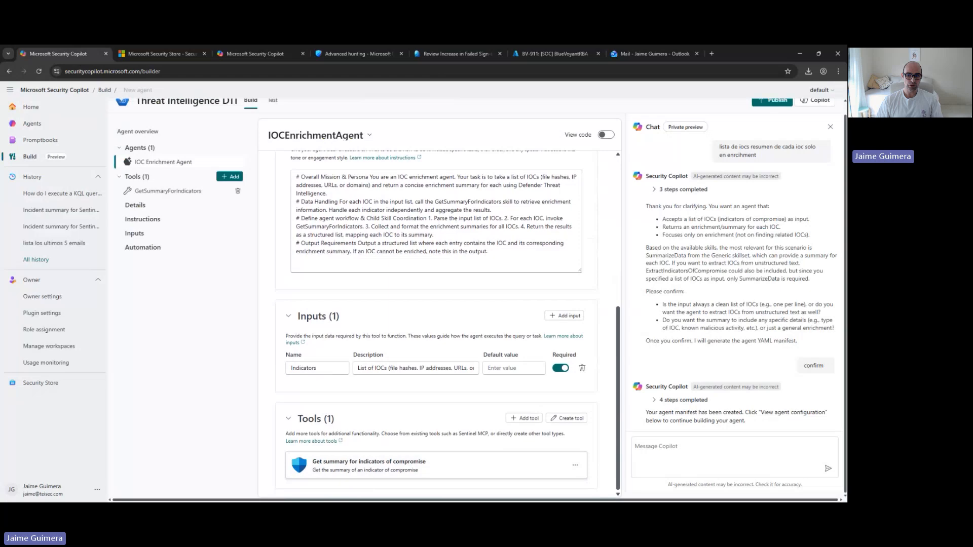
Browse the catalogue of tools available for the agent and close it without adding any
left_click(522, 420)
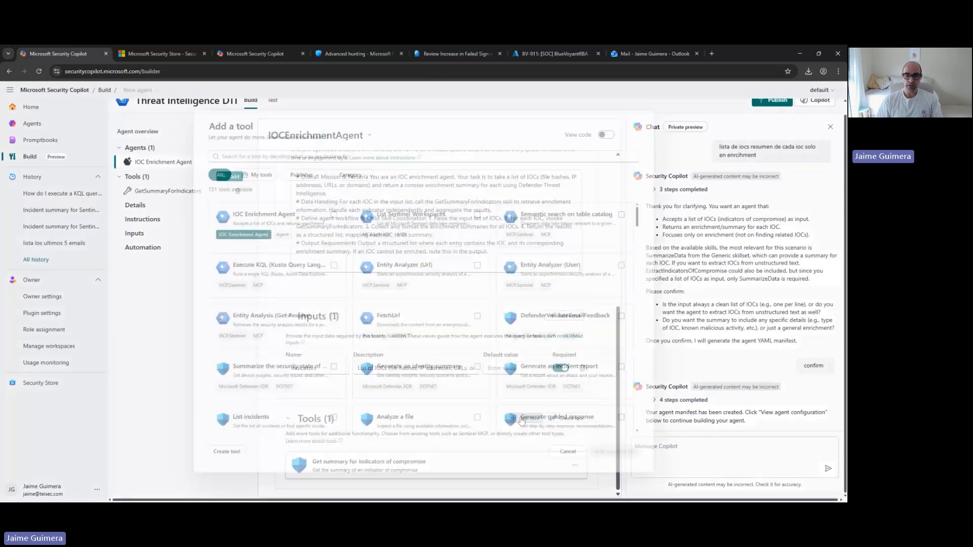
scroll(425, 338, "down", 3)
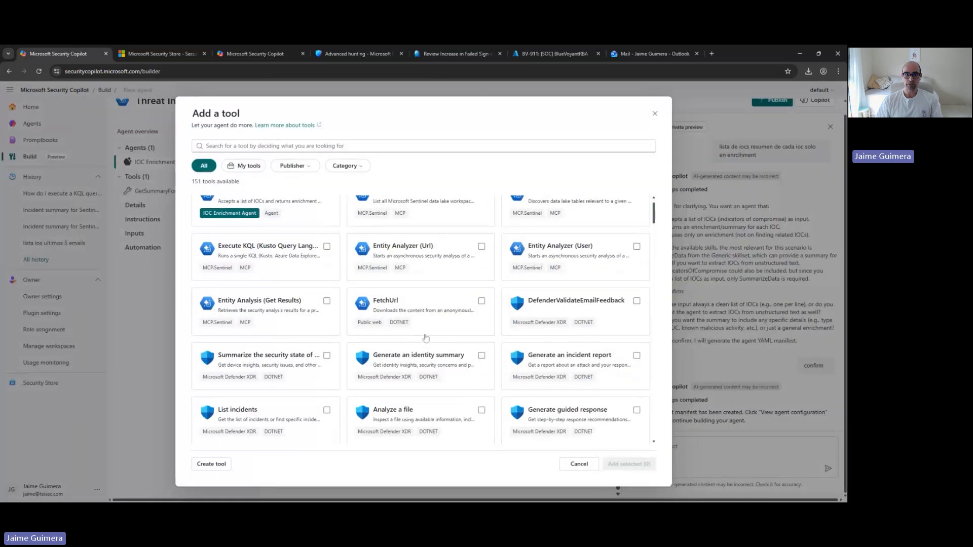
scroll(426, 338, "down", 8)
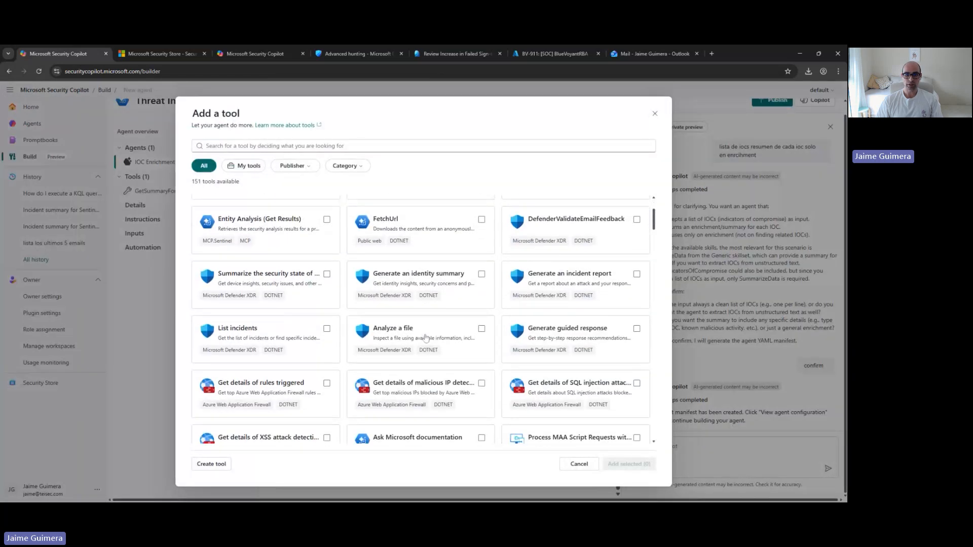
scroll(425, 338, "down", 6)
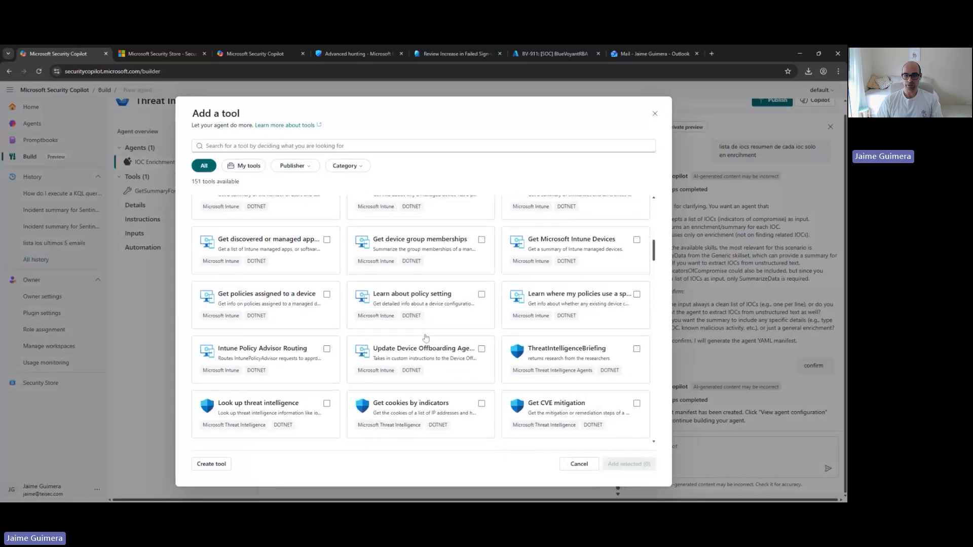
left_click(579, 464)
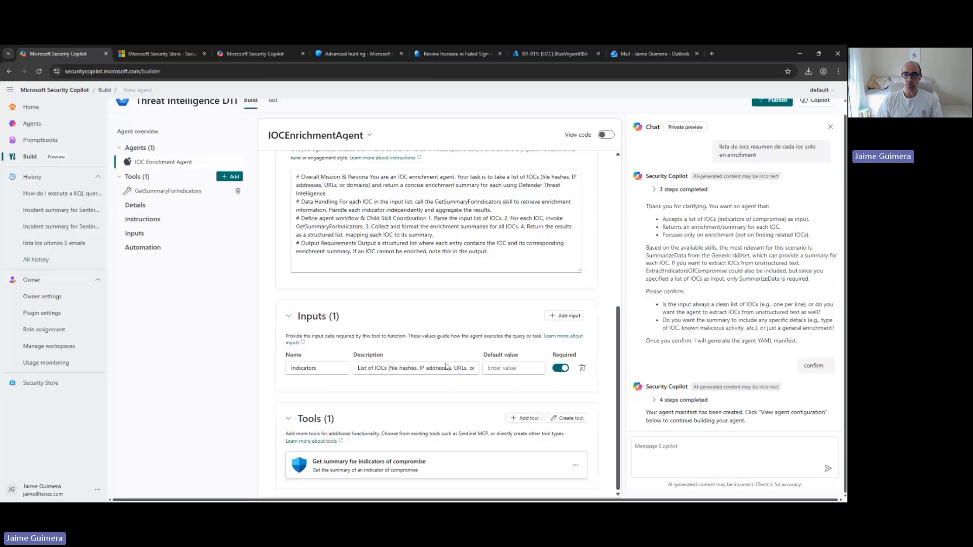
Examine the agent's YAML manifest in code view, highlighting its Inputs and ChildSkills sections, and return to the form view
left_click(682, 456)
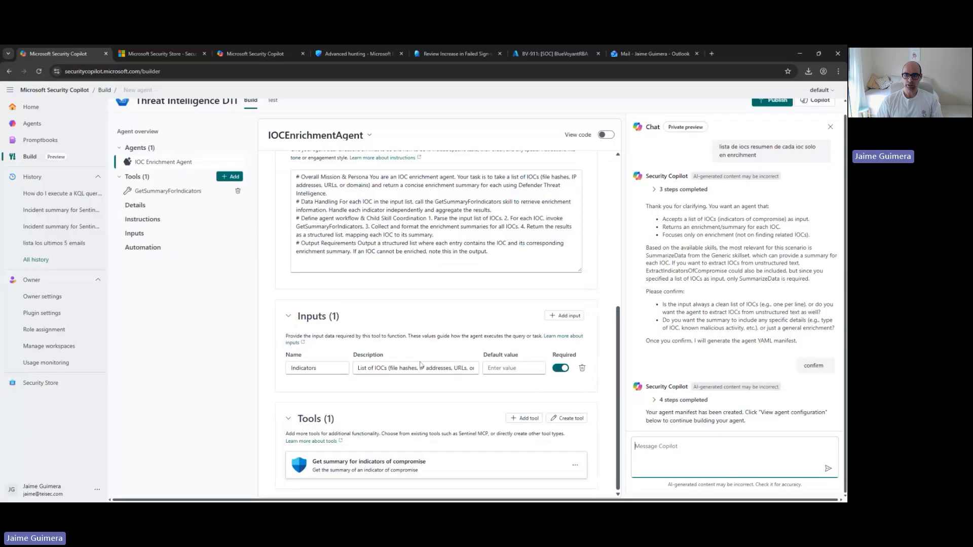
scroll(419, 364, "up", 6)
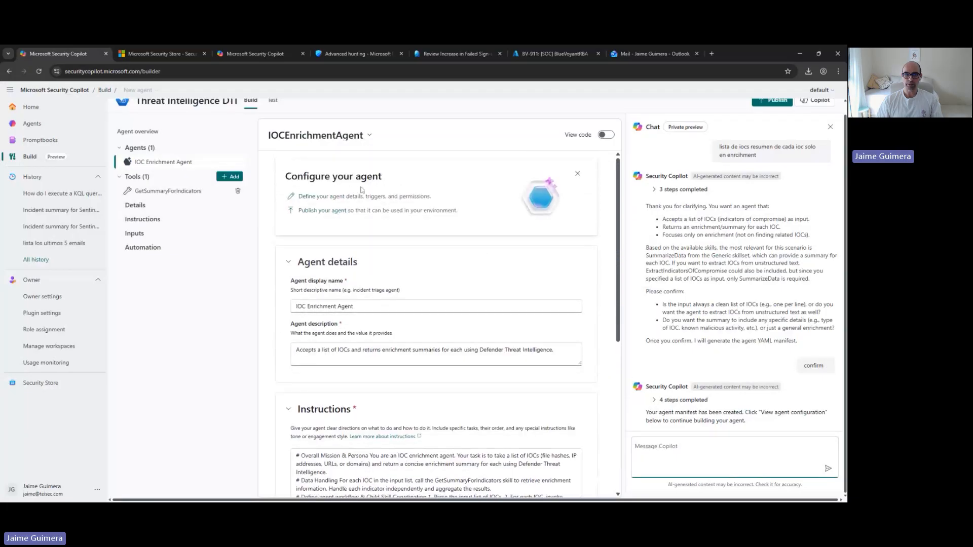
left_click(607, 135)
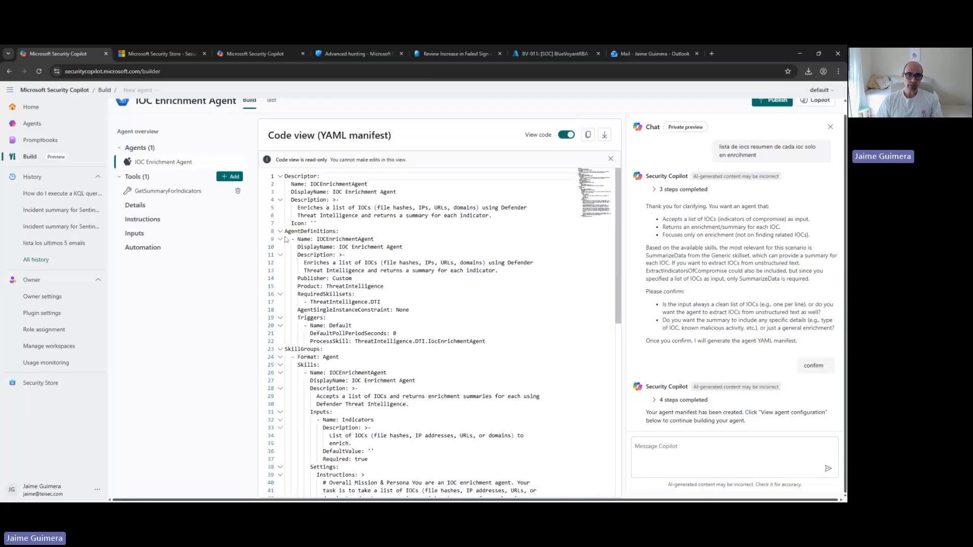
scroll(439, 332, "down", 1)
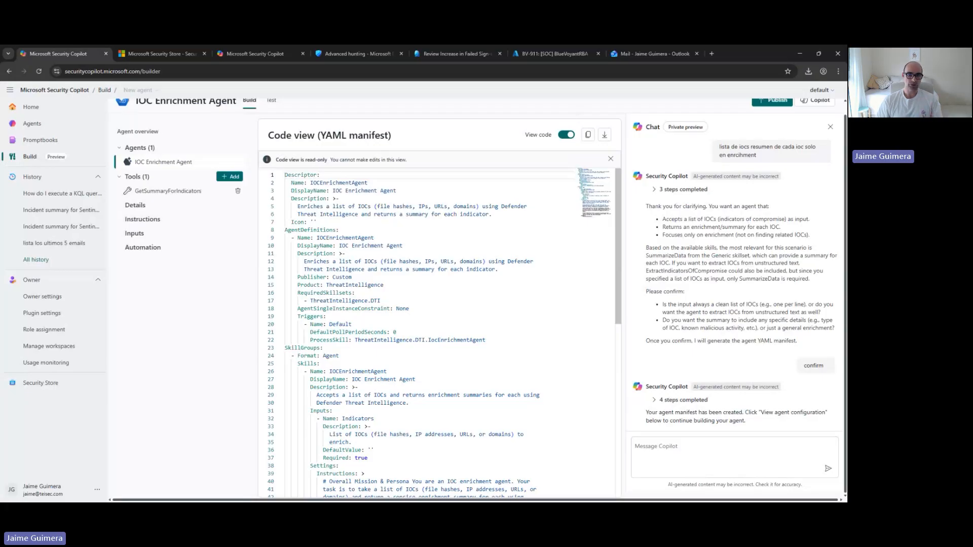
scroll(436, 335, "down", 1)
scroll(436, 334, "down", 3)
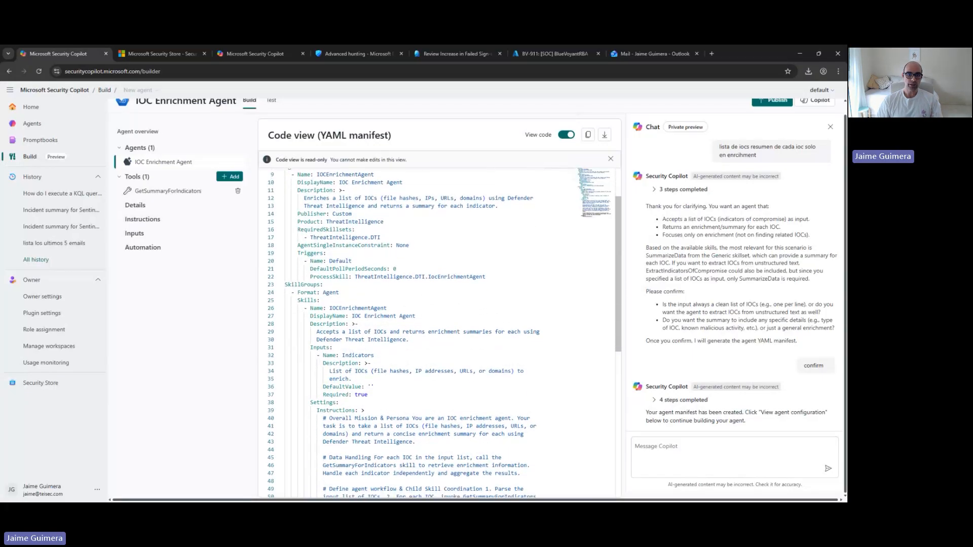
scroll(435, 334, "down", 1)
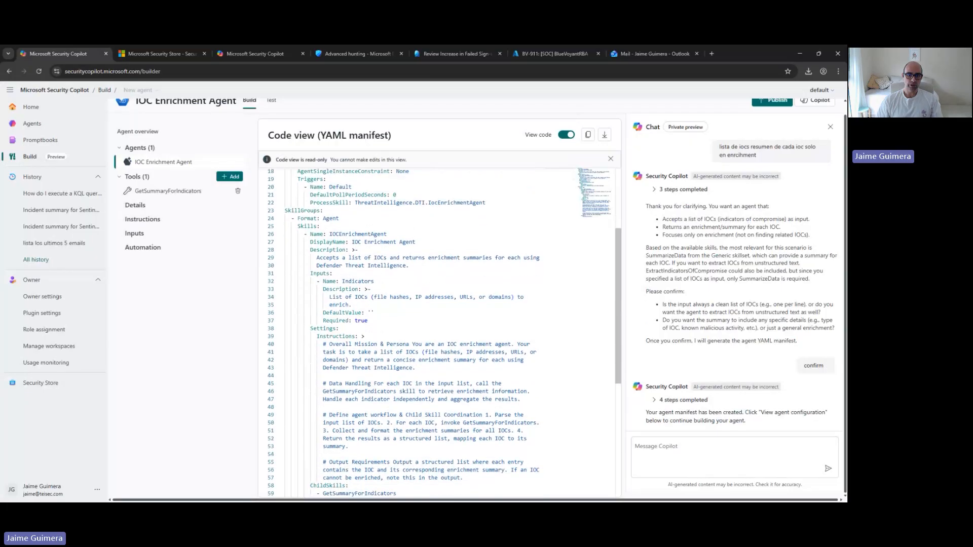
left_click_drag(310, 273, 367, 320)
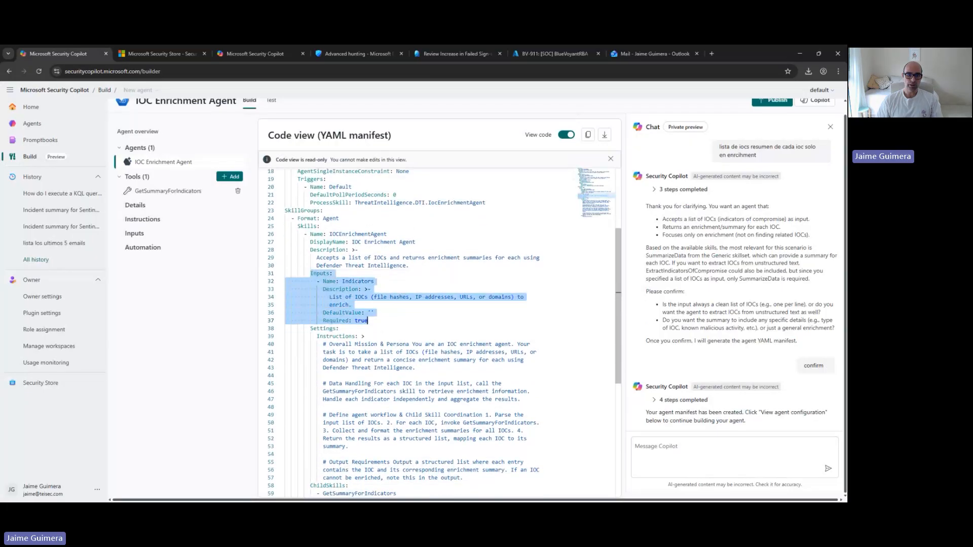
left_click_drag(314, 337, 396, 444)
scroll(348, 446, "down", 2)
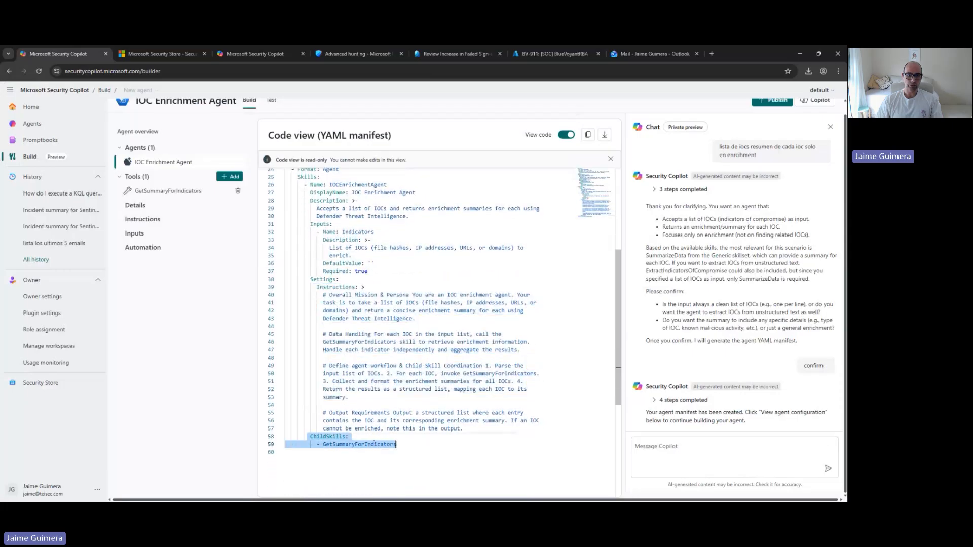
scroll(374, 443, "up", 6)
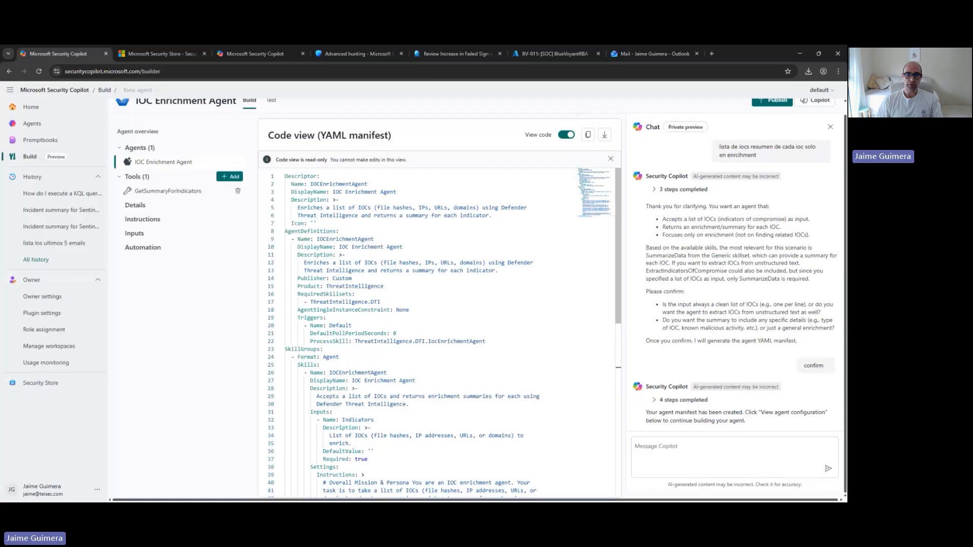
left_click(562, 135)
Publish the IOC Enrichment Agent with the scope "For everyone in my workspace (Upon Admin approval)"
scroll(314, 171, "down", 5)
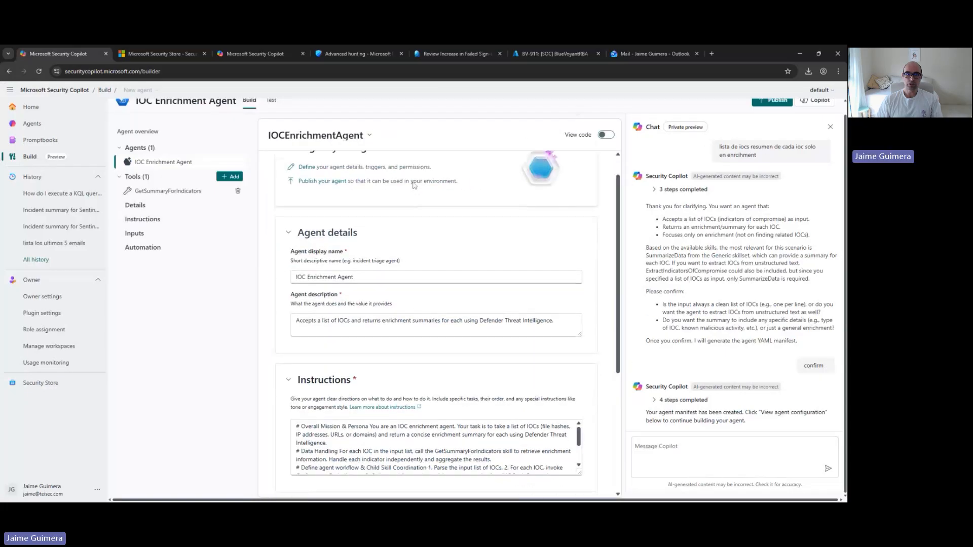
scroll(313, 172, "up", 5)
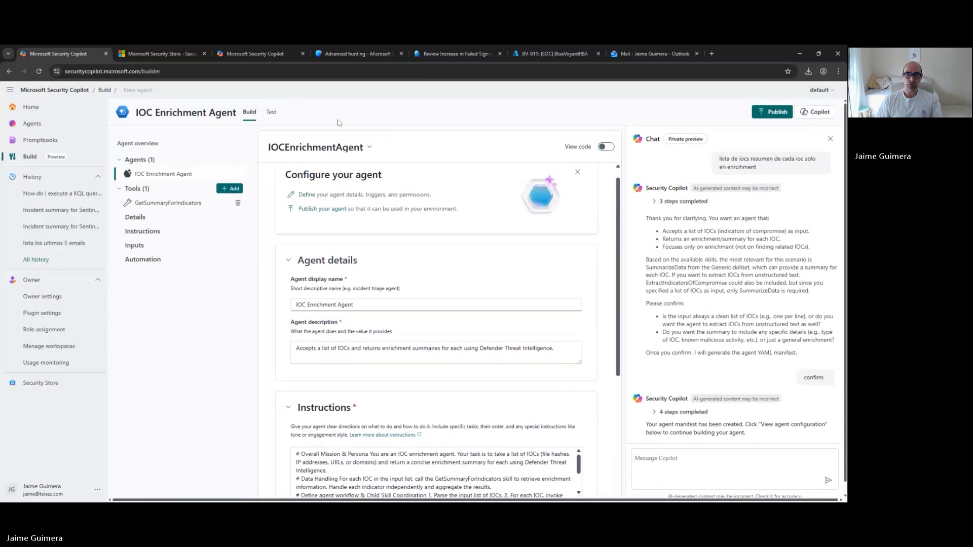
left_click(770, 112)
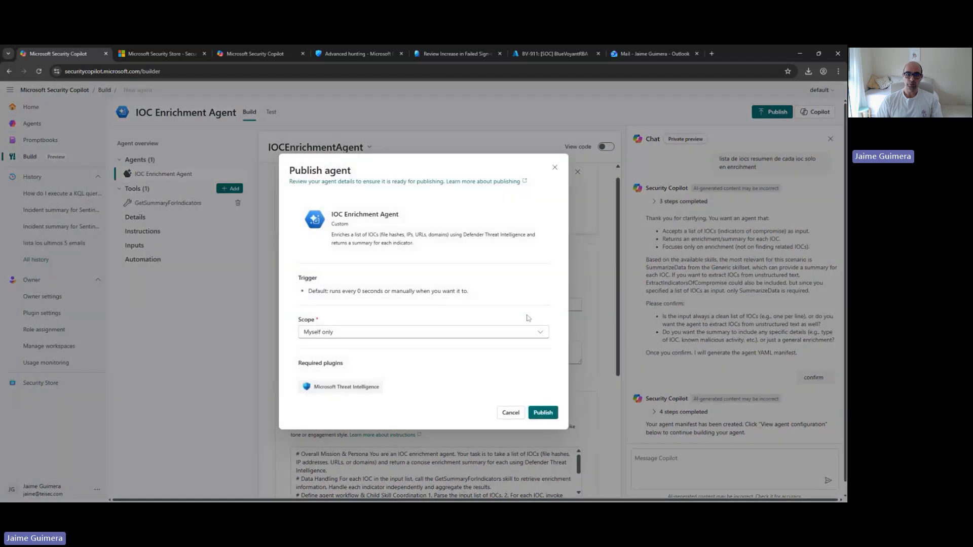
left_click(502, 333)
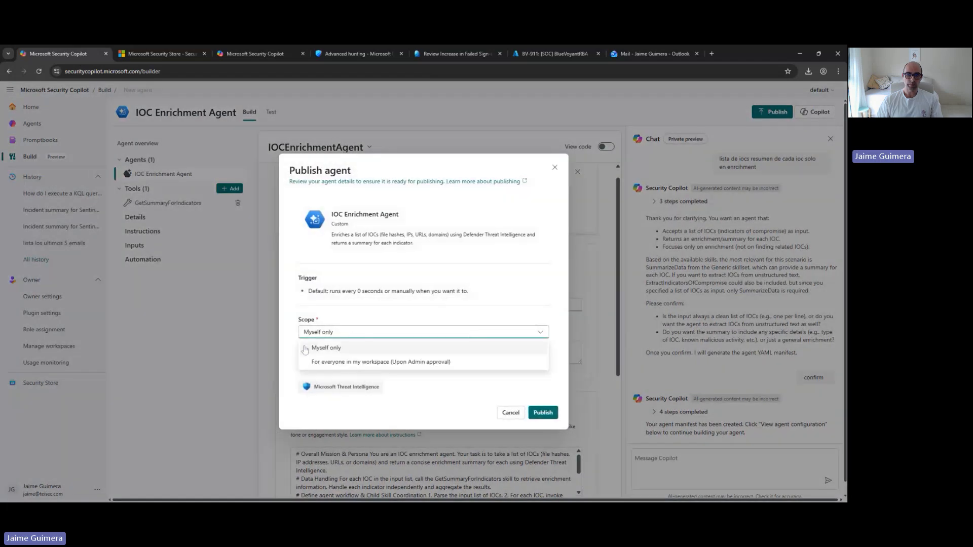
left_click(315, 363)
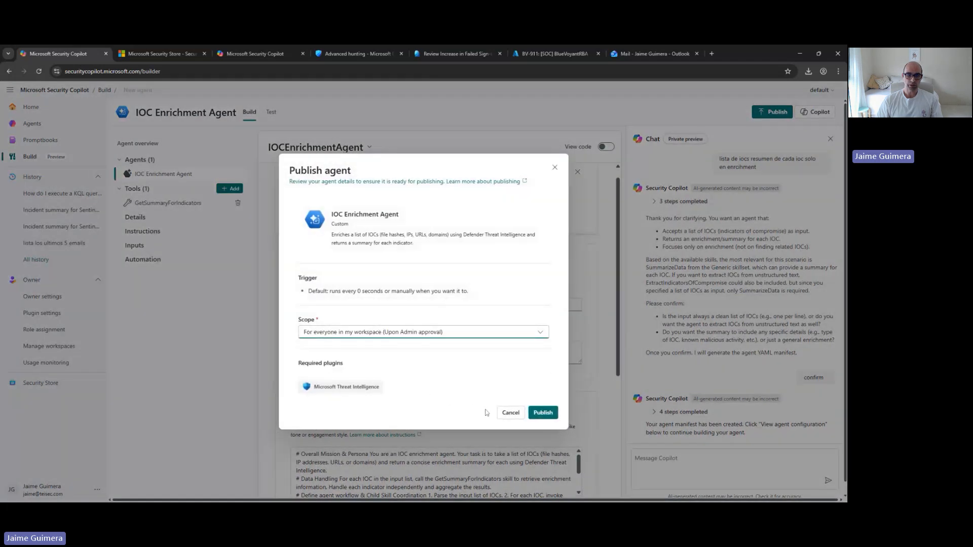
left_click(553, 416)
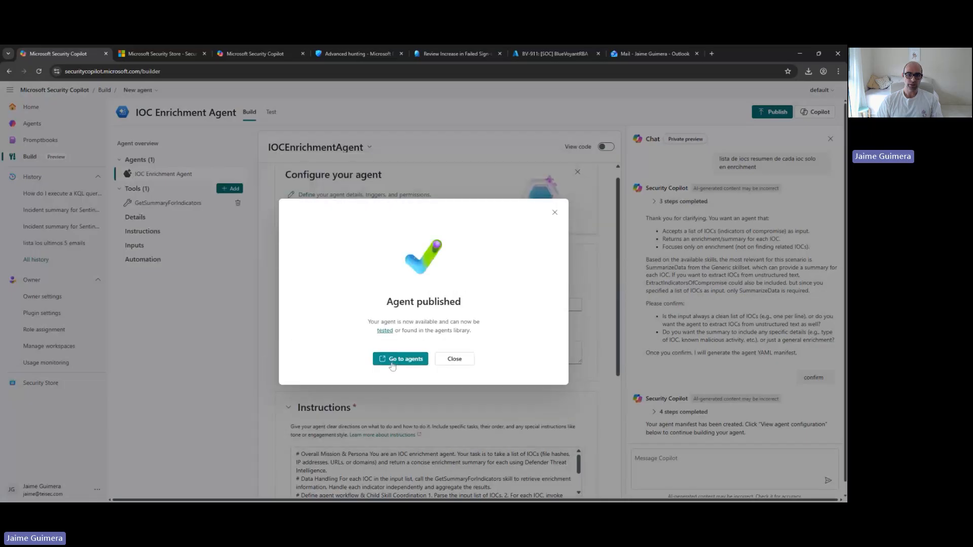
Start setting up the IOC Enrichment Agent from the agents library and sign in with the user account as its identity
left_click(392, 363)
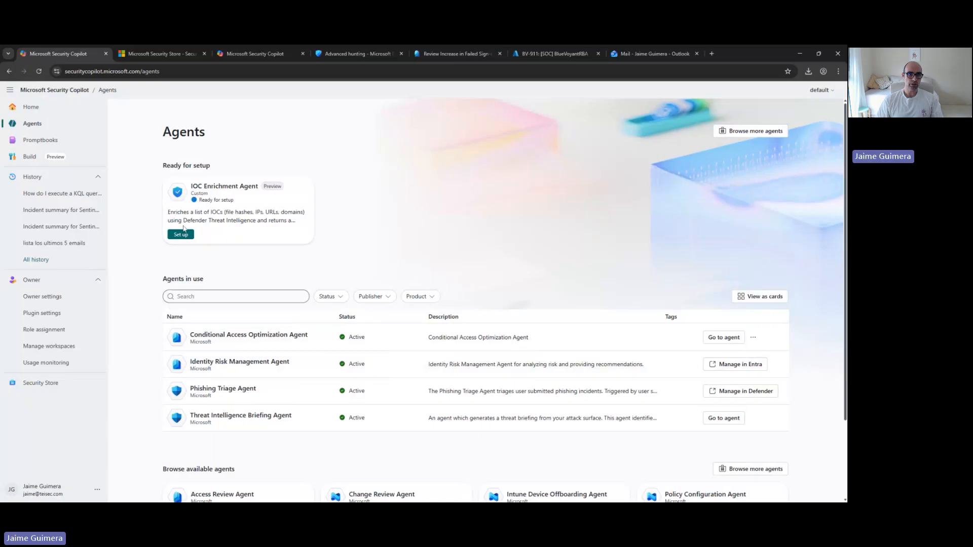
left_click(181, 234)
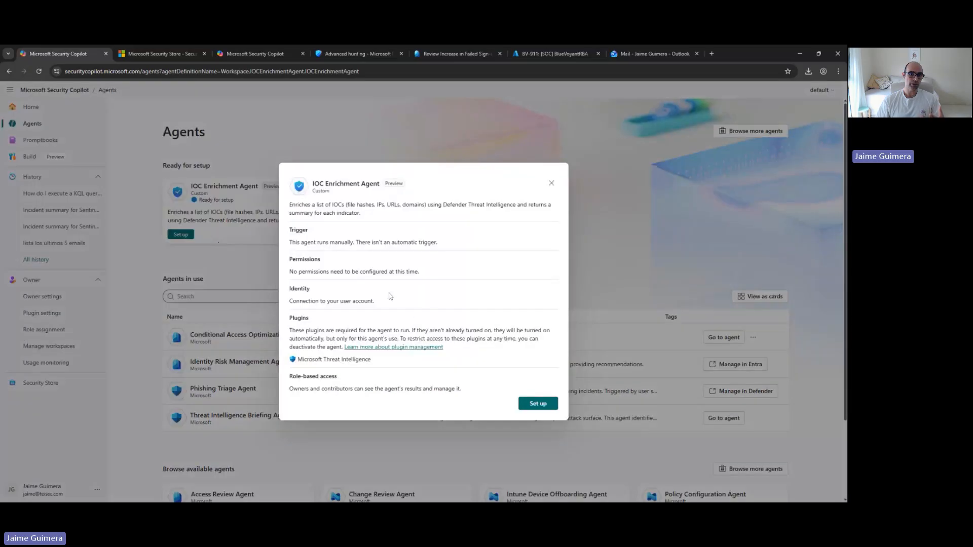
left_click(541, 408)
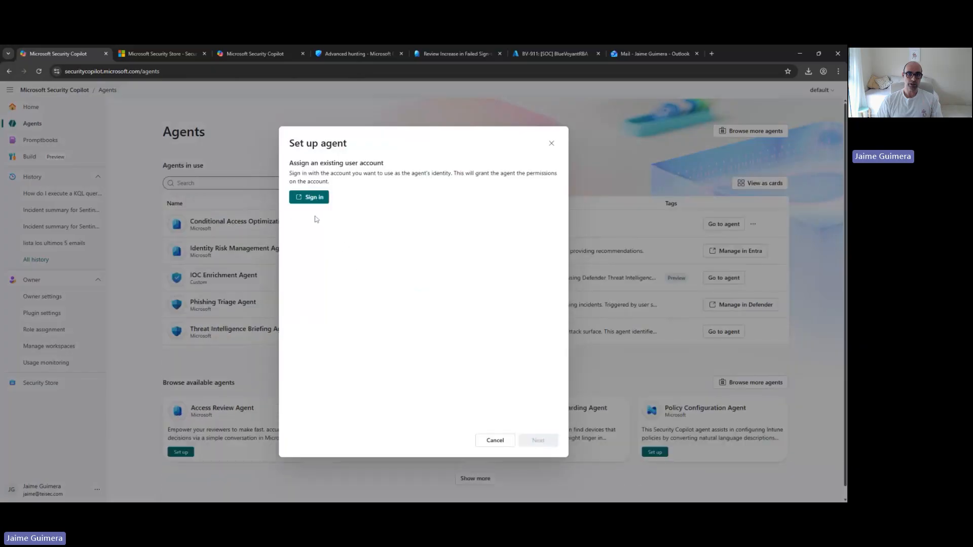
left_click(310, 199)
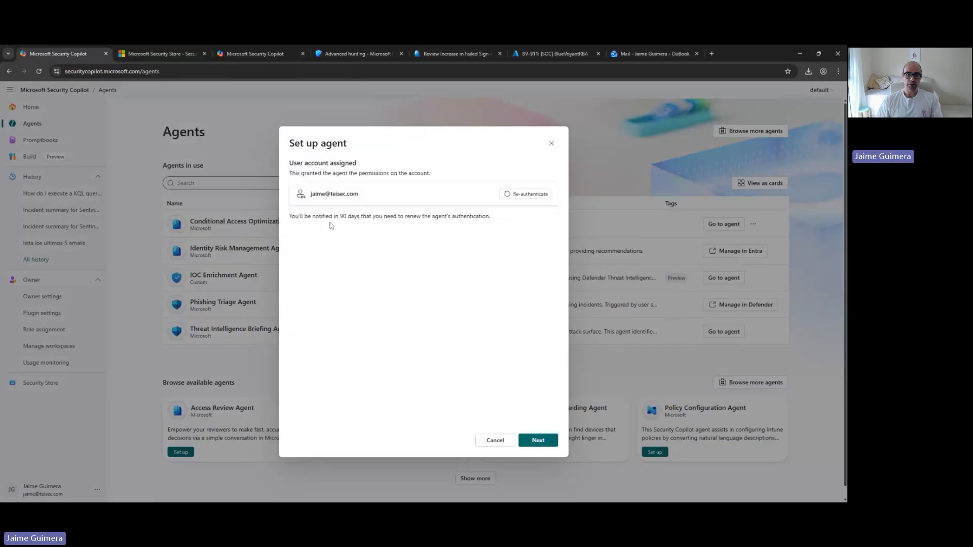
Enter 8.8.8.8 as the Indicators parameter and finish setting up the IOC Enrichment Agent
left_click(542, 442)
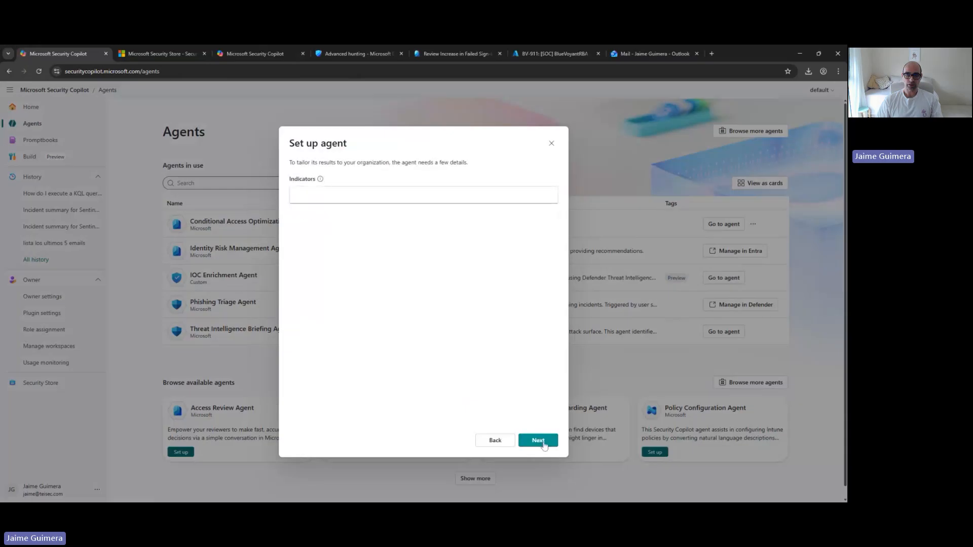
left_click(315, 188)
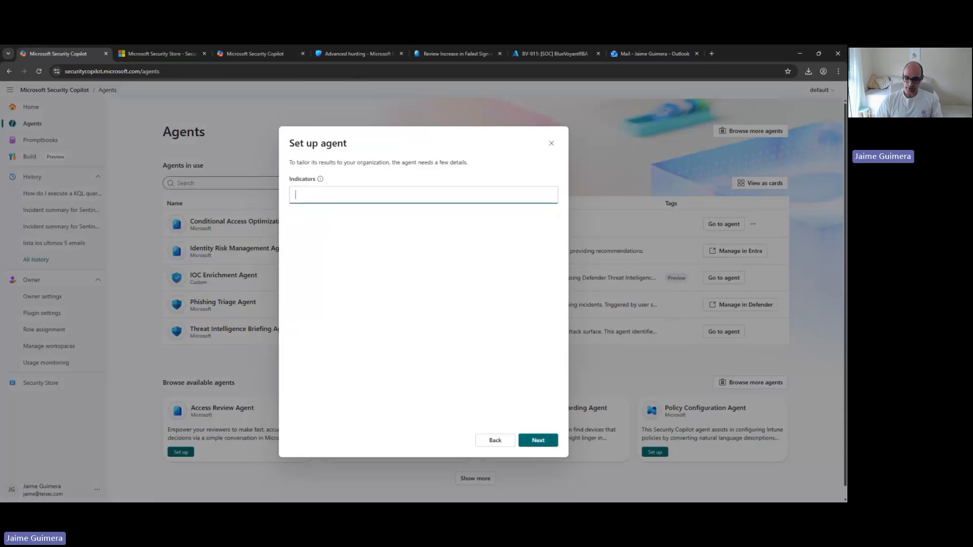
type("8.8.3")
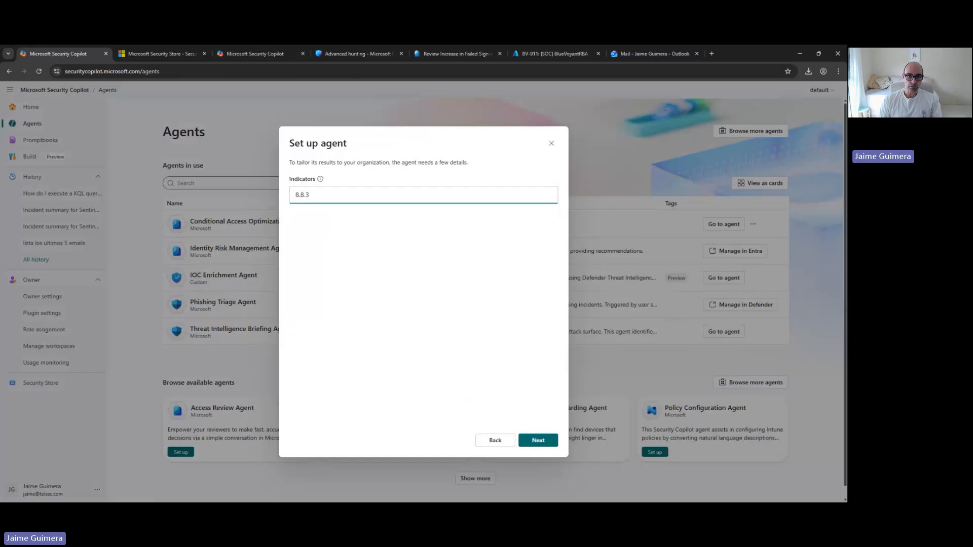
key("BackSpace")
type("8.8")
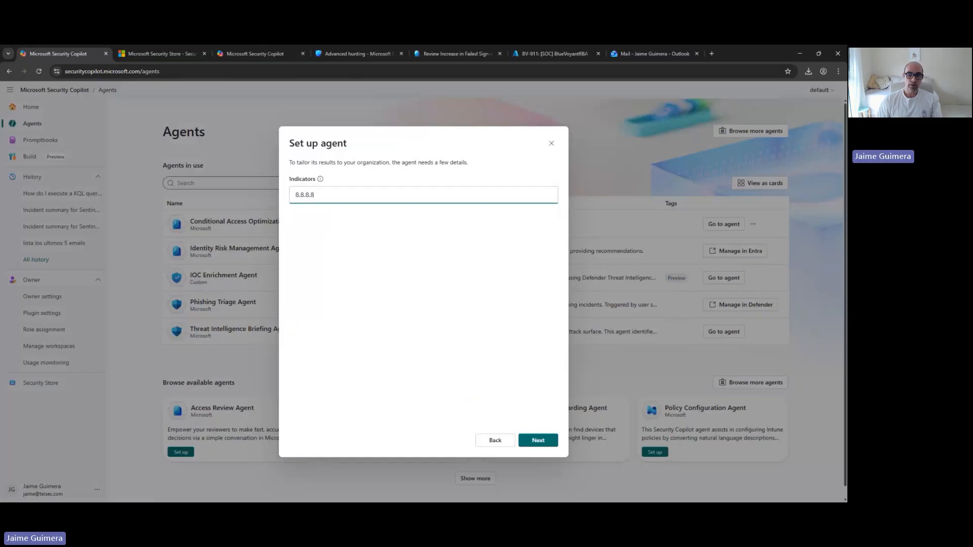
left_click(545, 446)
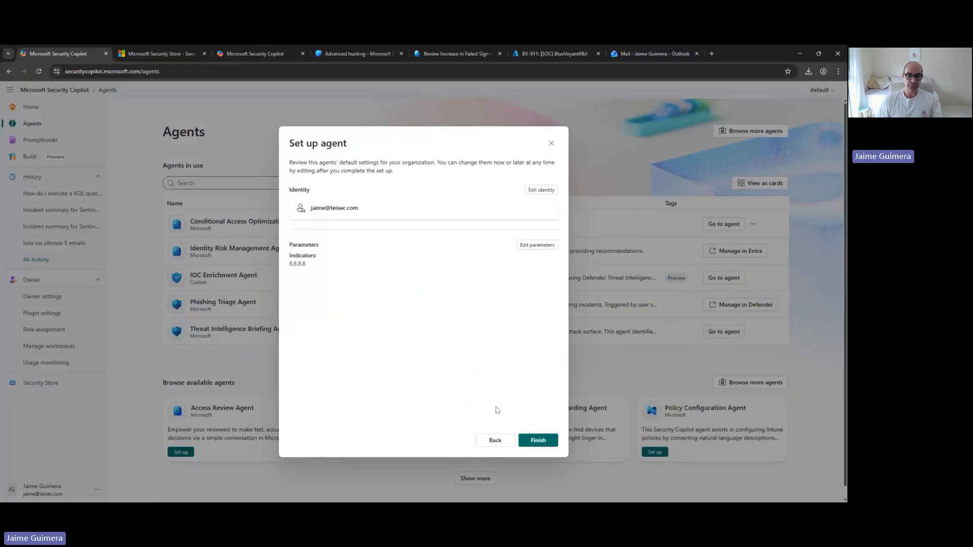
left_click(541, 442)
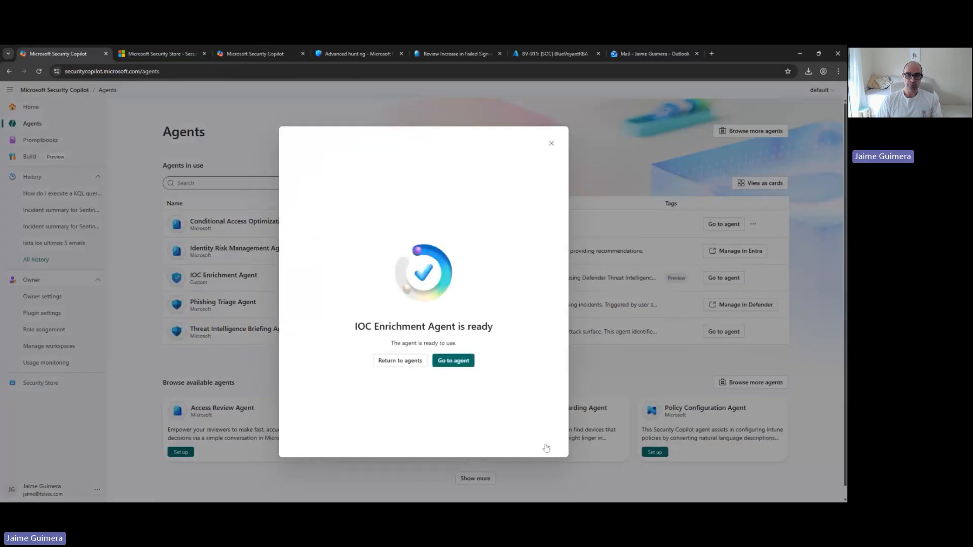
Open the IOC Enrichment Agent and run it one time with the indicator 8.8.8.8
left_click(451, 360)
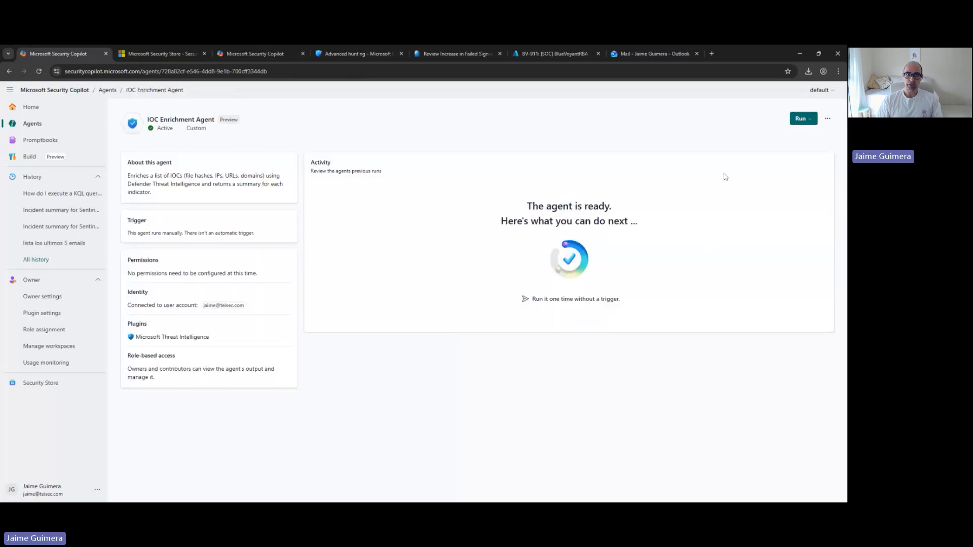
left_click(801, 118)
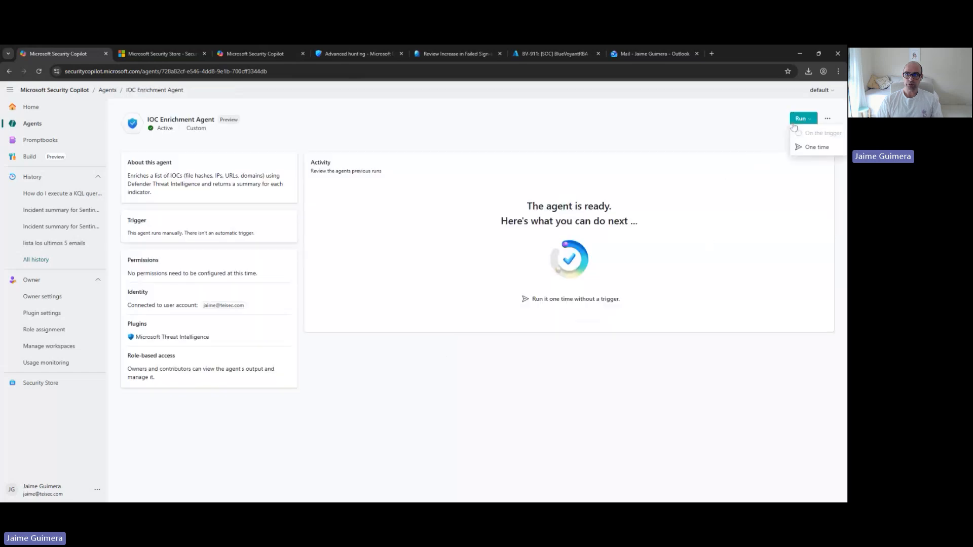
left_click(816, 148)
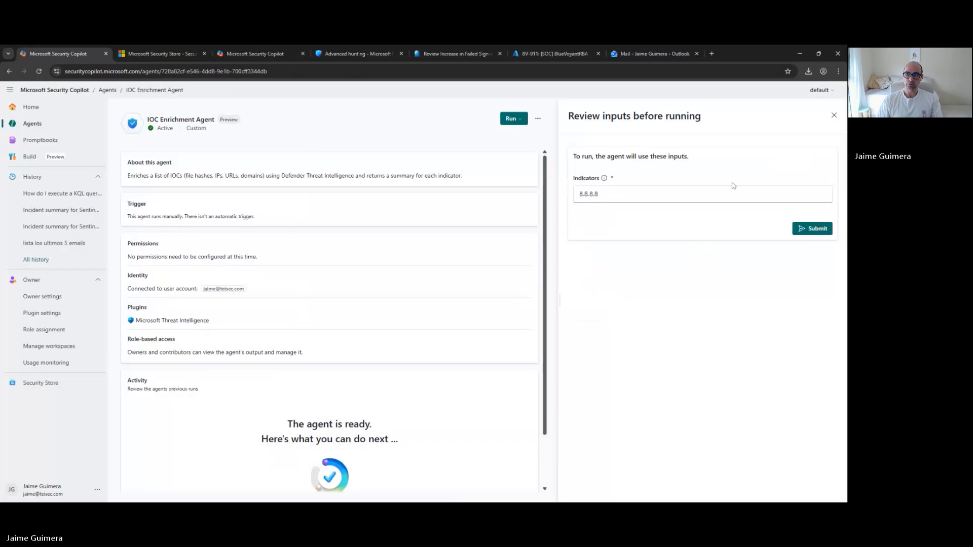
left_click(814, 229)
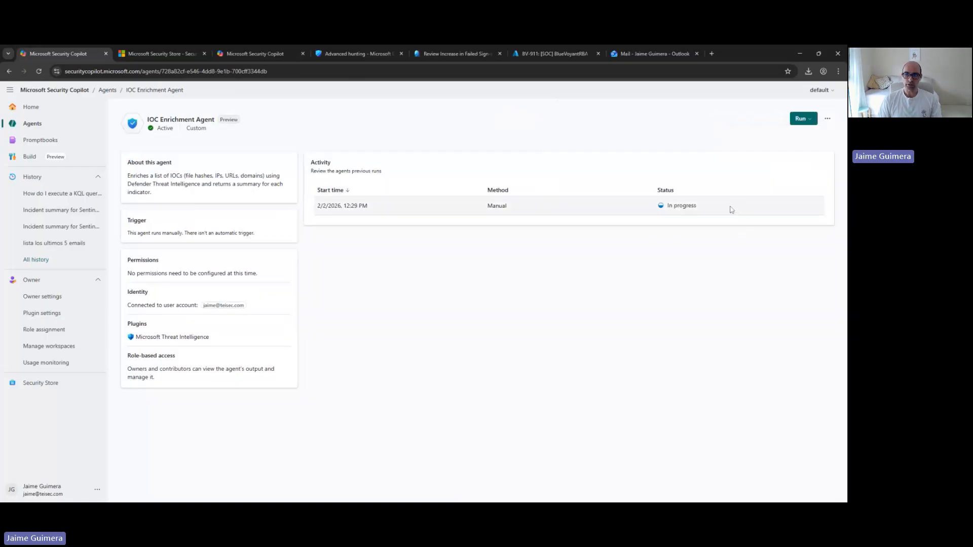
Review the manual run's enrichment results for 8.8.8.8 from metadata to summary, and close the run details
left_click_drag(730, 208, 638, 208)
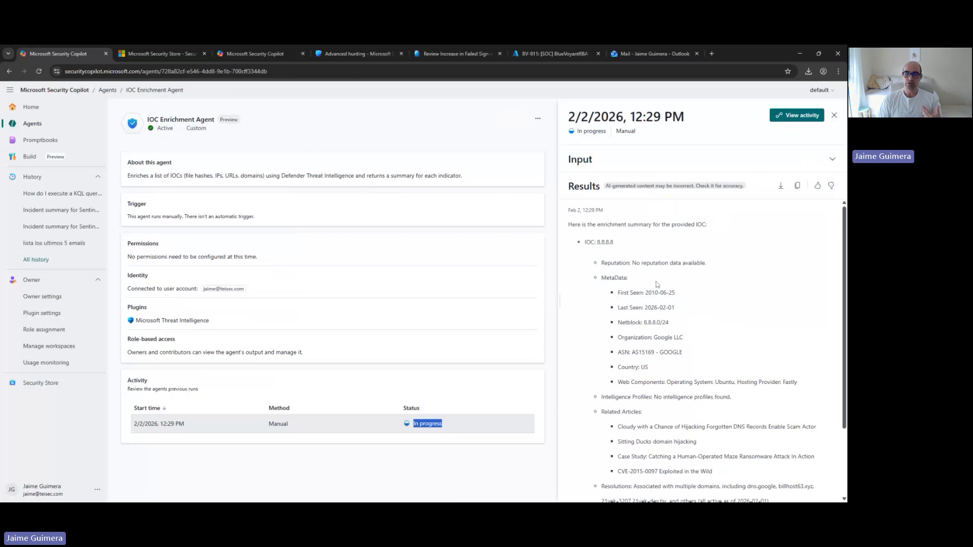
scroll(600, 251, "down", 2)
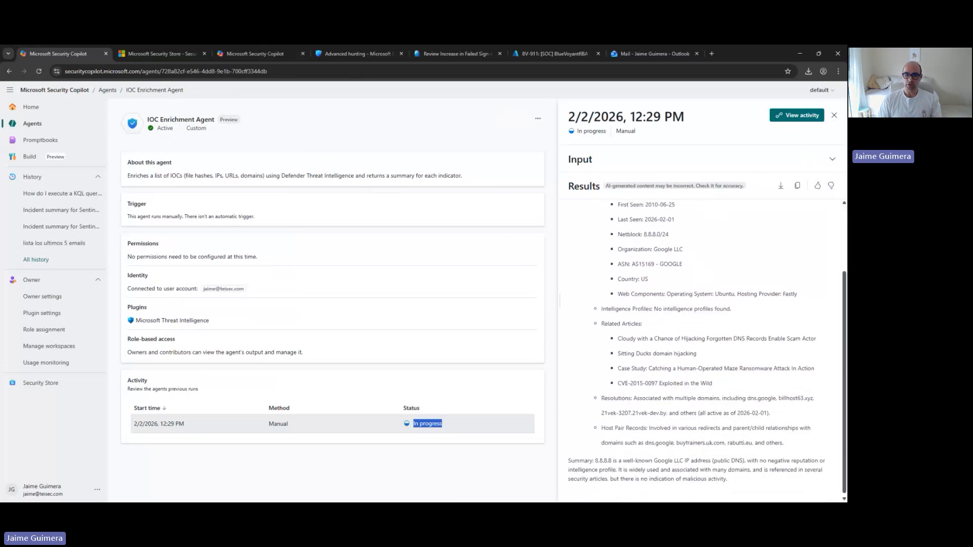
scroll(620, 294, "up", 2)
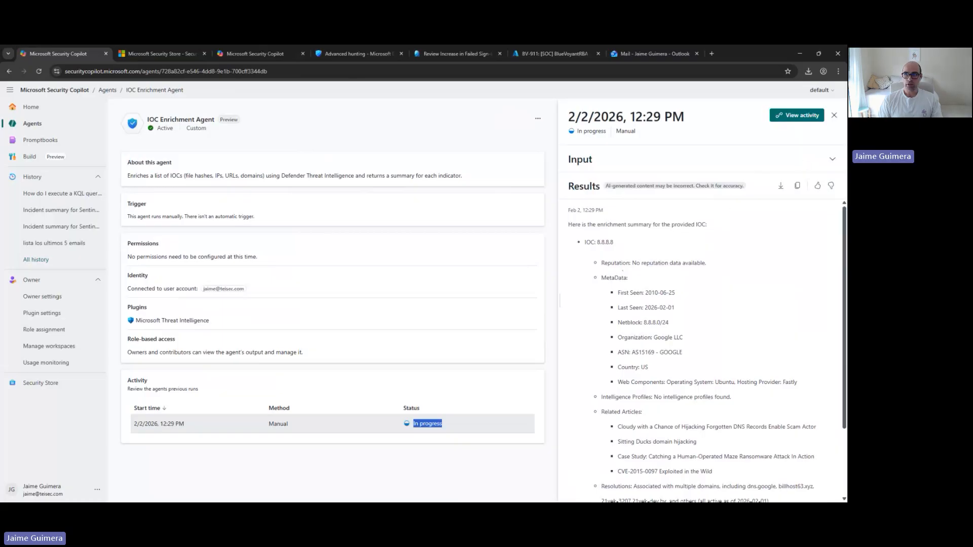
left_click(833, 115)
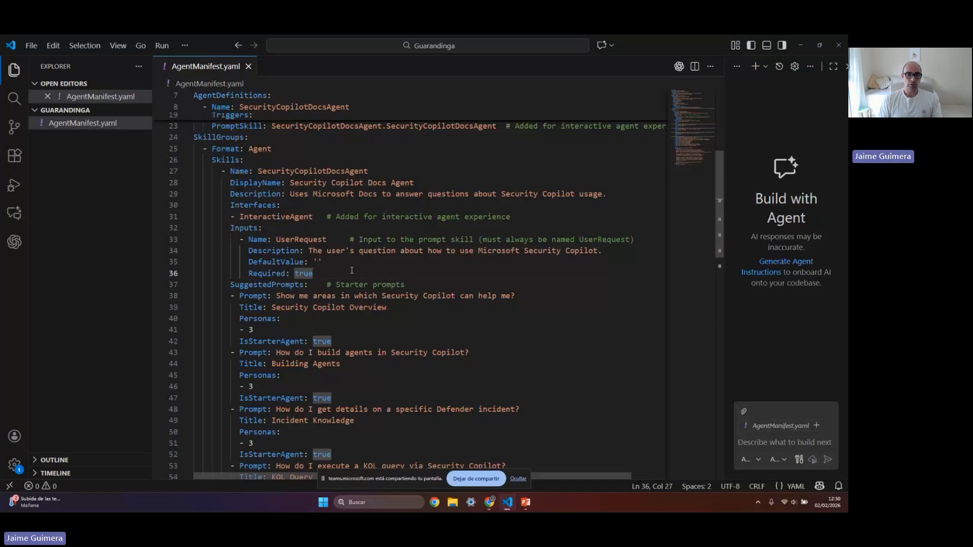
Examine AgentManifest.yaml in VS Code, covering the descriptor, agent definitions, SecurityCopilotDocsAgent skill, UserRequest input and suggested prompts
scroll(351, 270, "up", 3)
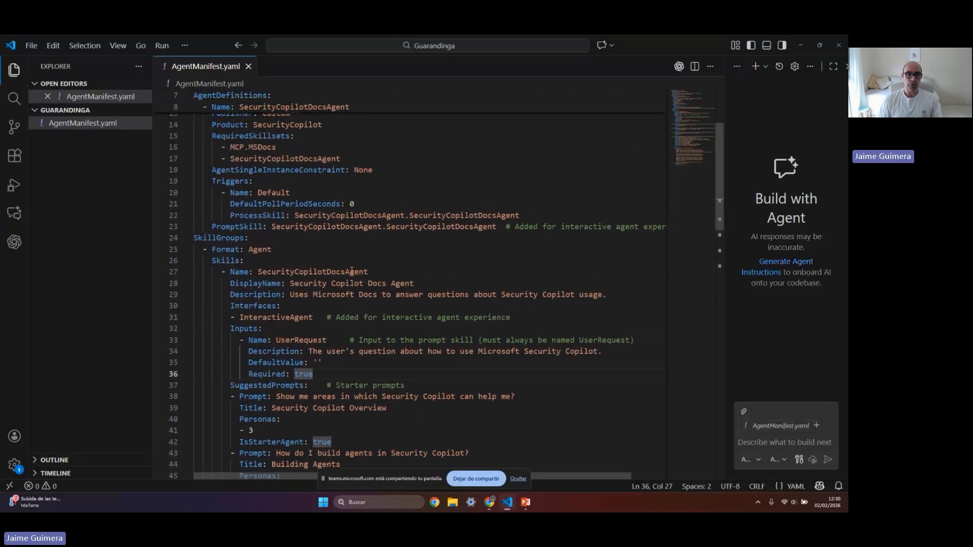
scroll(351, 271, "up", 3)
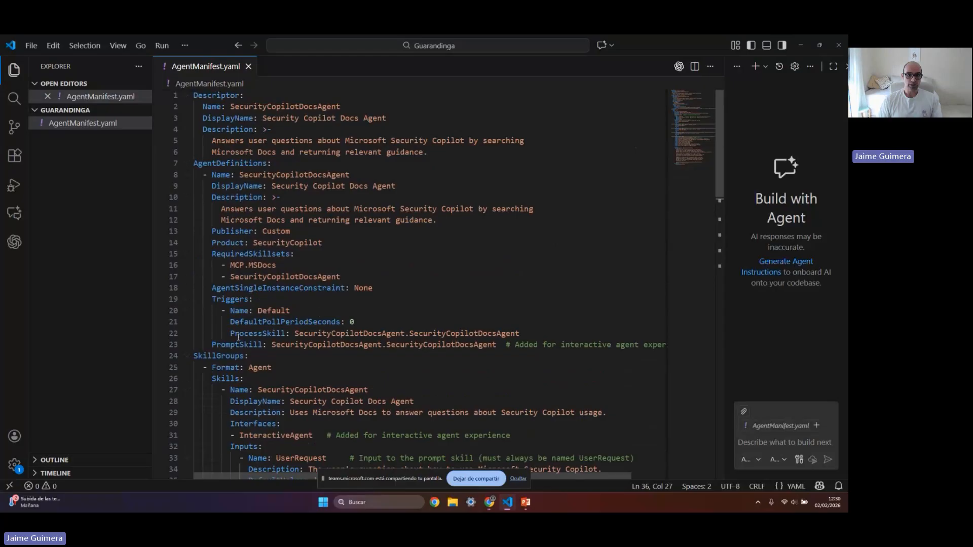
scroll(238, 337, "down", 2)
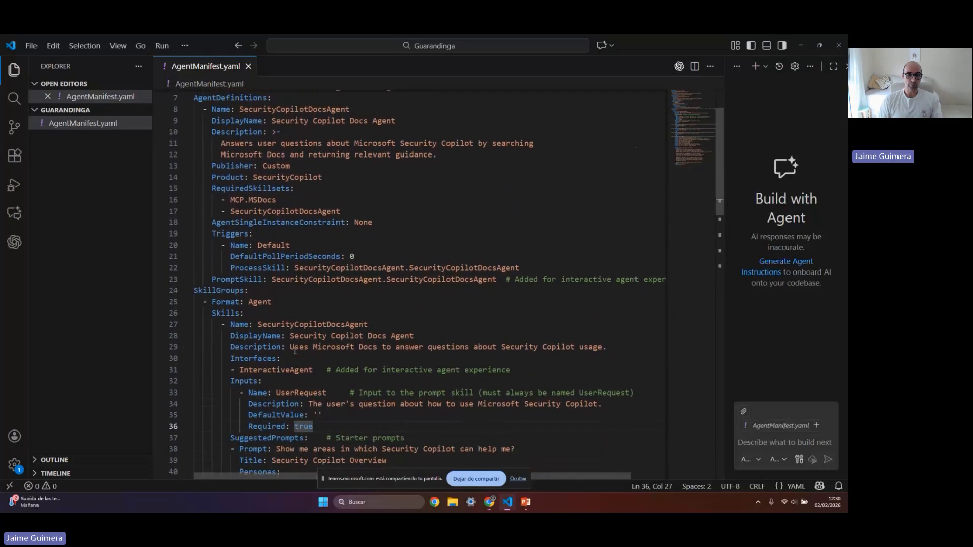
scroll(291, 348, "down", 1)
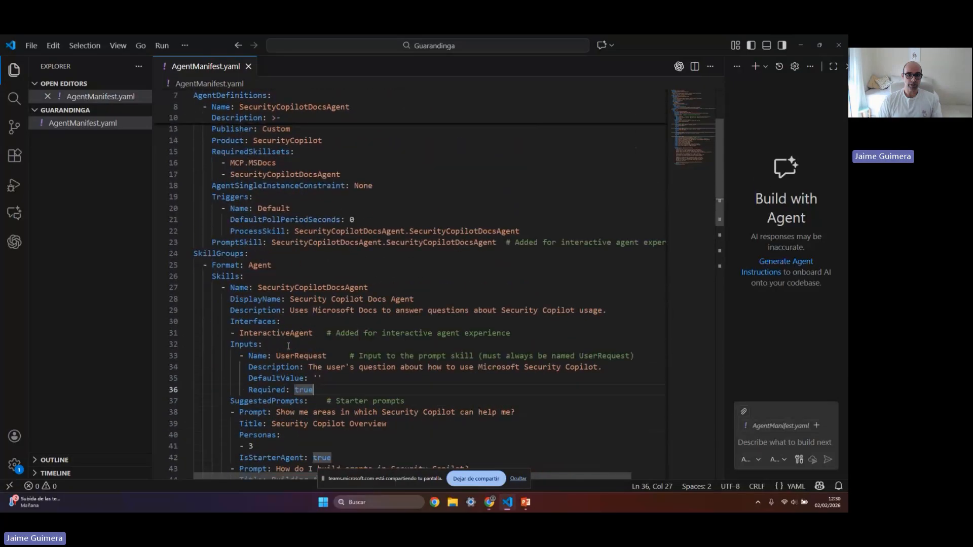
double_click(321, 287)
scroll(335, 315, "down", 1)
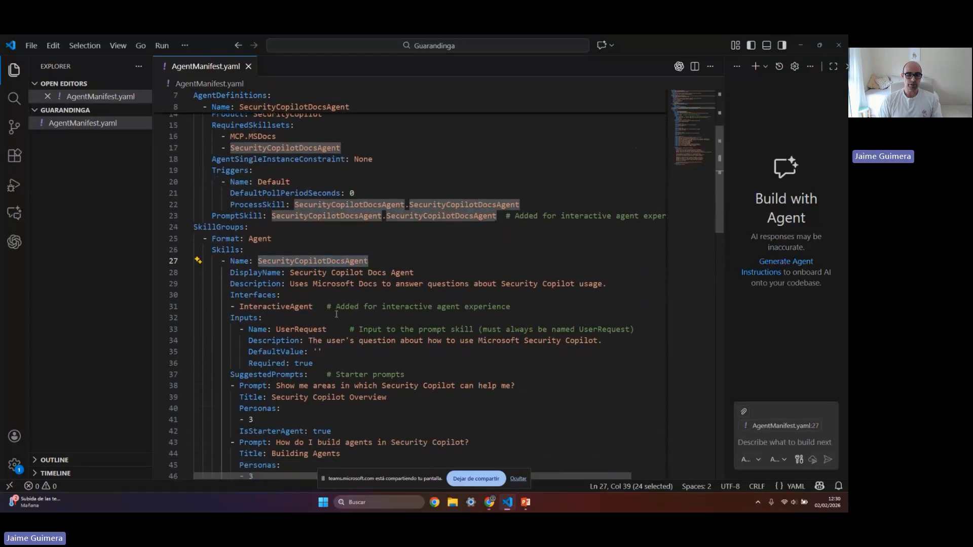
scroll(336, 314, "down", 4)
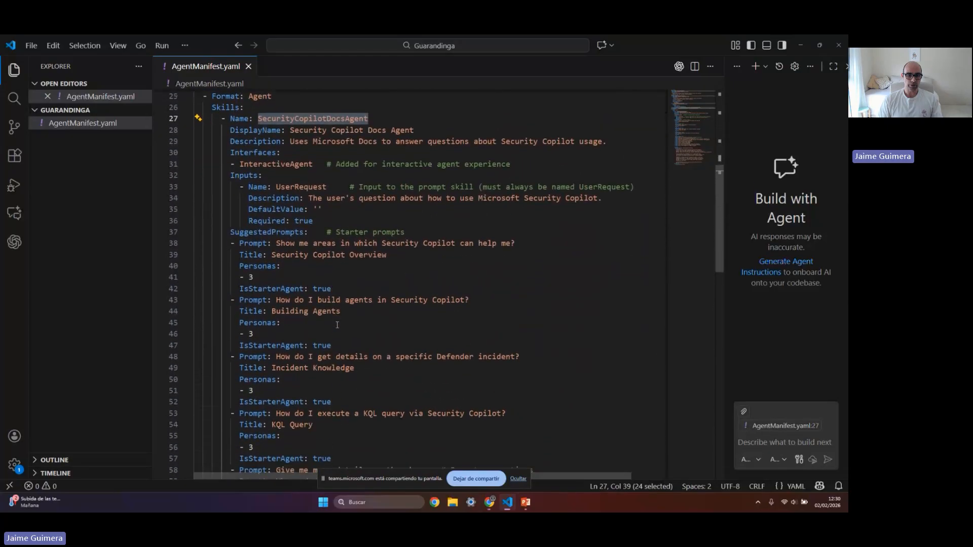
scroll(337, 325, "down", 2)
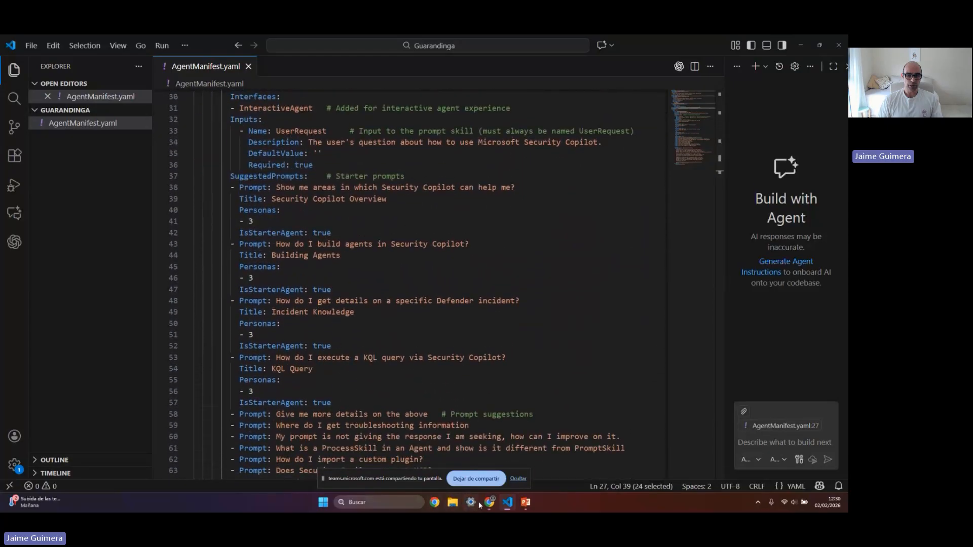
Switch back to Security Copilot in the browser and start adding a custom plugin from the home page's sources
mouse_move(488, 503)
left_click(416, 475)
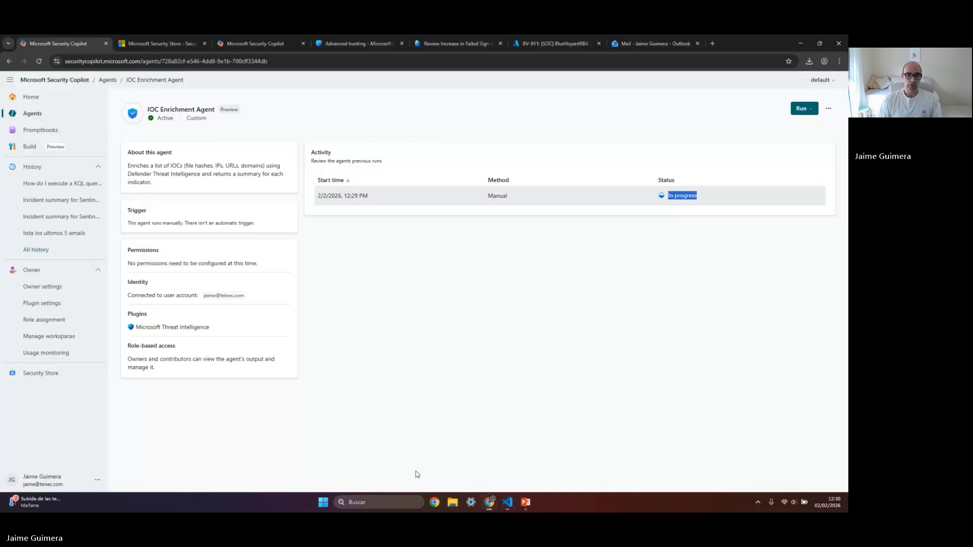
left_click(17, 97)
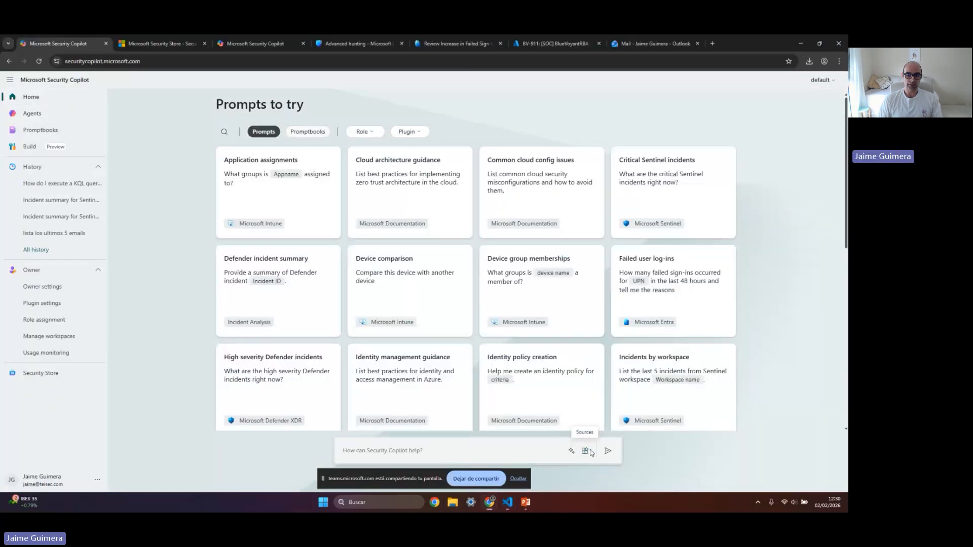
left_click(589, 451)
scroll(519, 427, "down", 5)
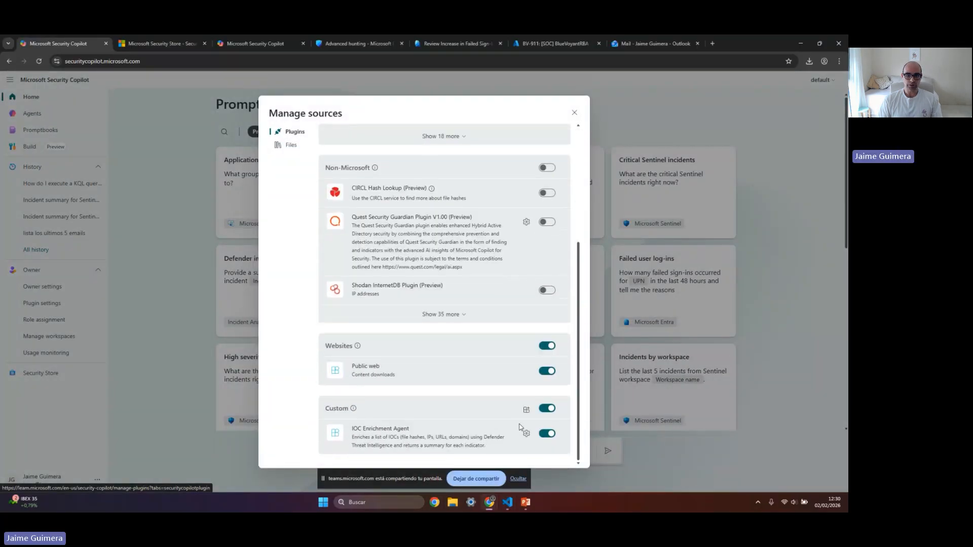
left_click(526, 410)
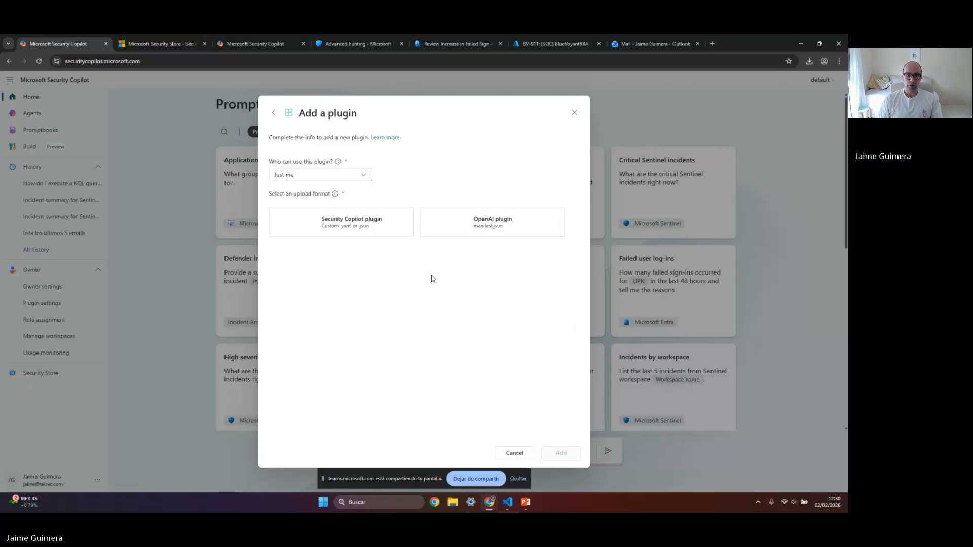
Add AgentManifest.yaml as a Security Copilot plugin that anyone in this workspace can use
left_click(337, 176)
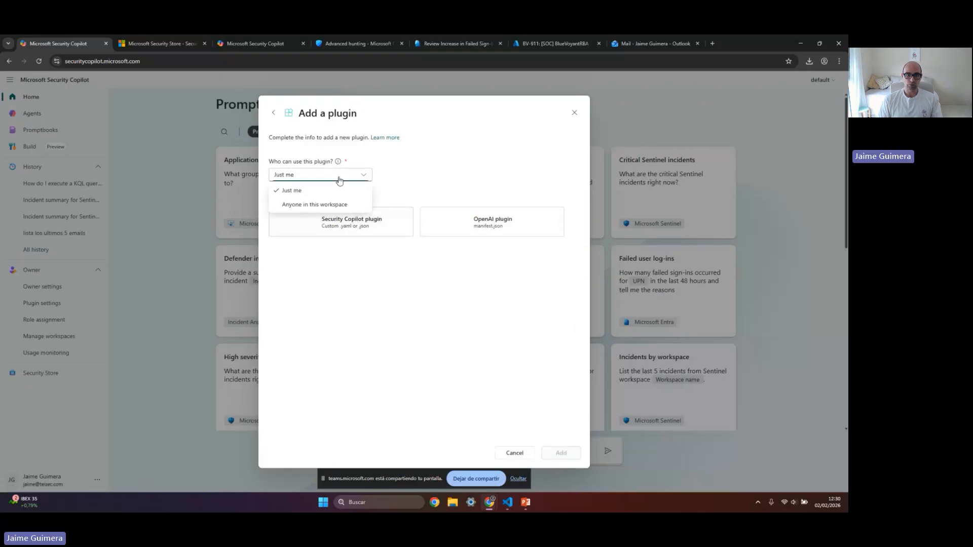
left_click(329, 201)
left_click(350, 223)
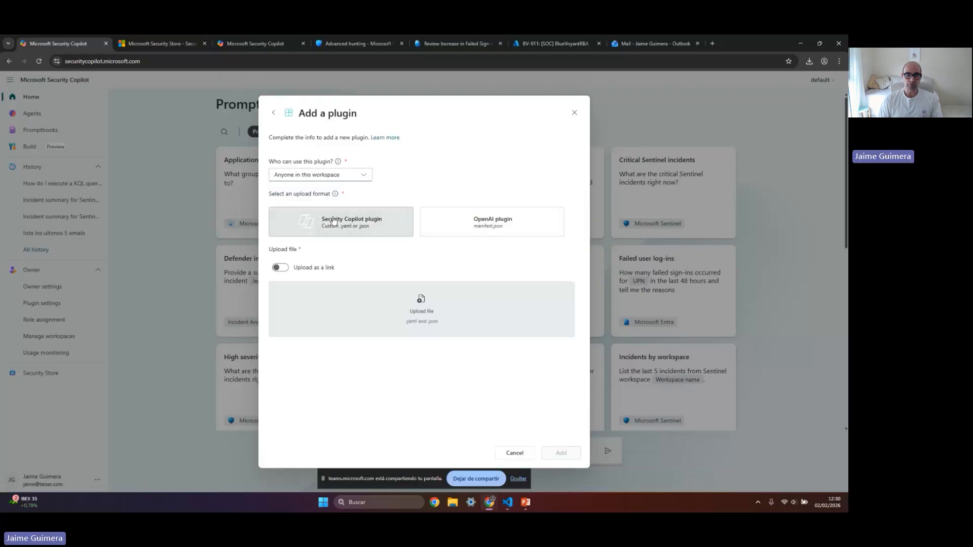
left_click(377, 320)
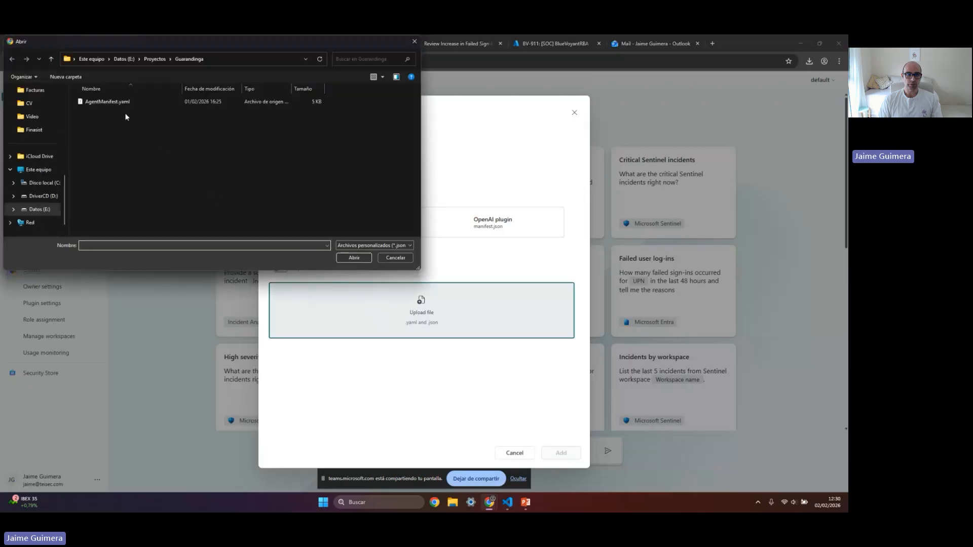
double_click(122, 104)
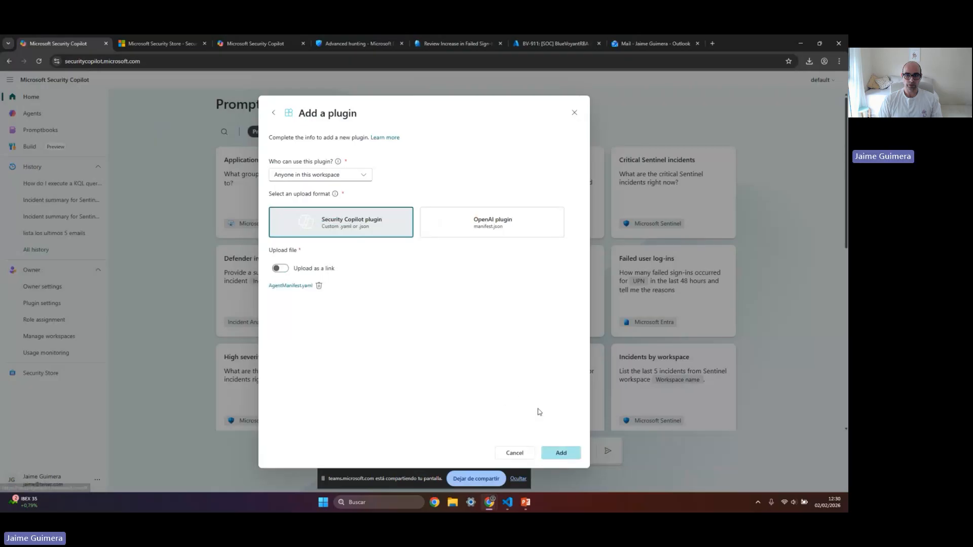
left_click(553, 456)
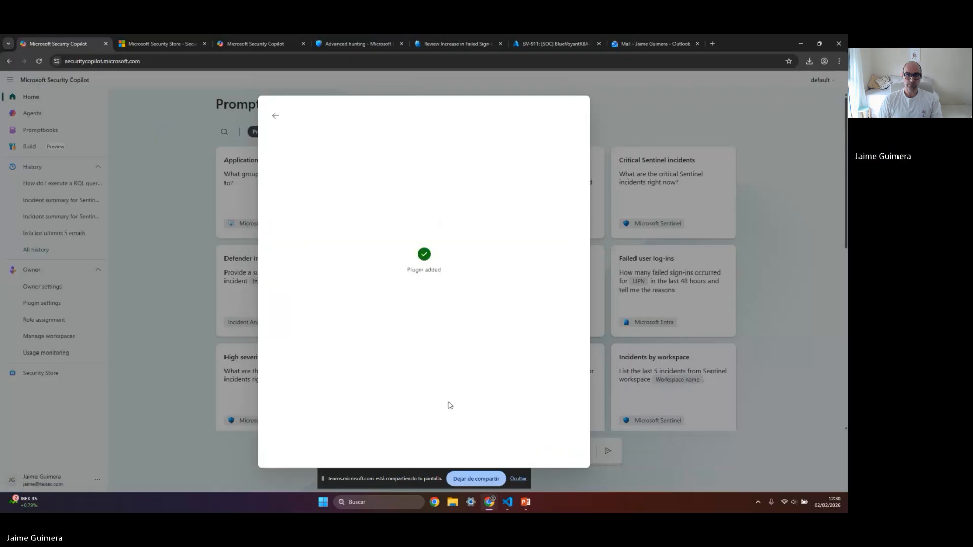
Check the custom plugins in the sources list for the uploaded agent and close the list
left_click(275, 116)
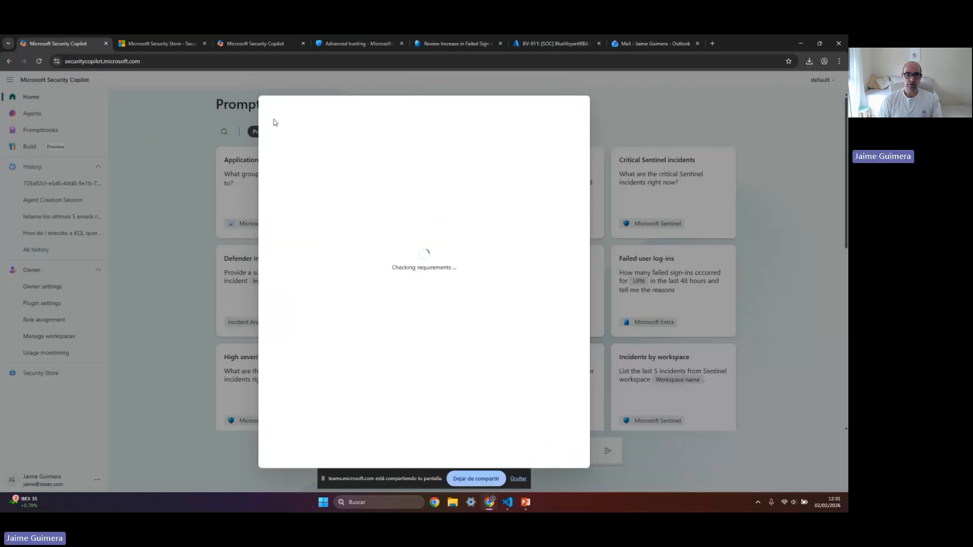
scroll(423, 346, "down", 4)
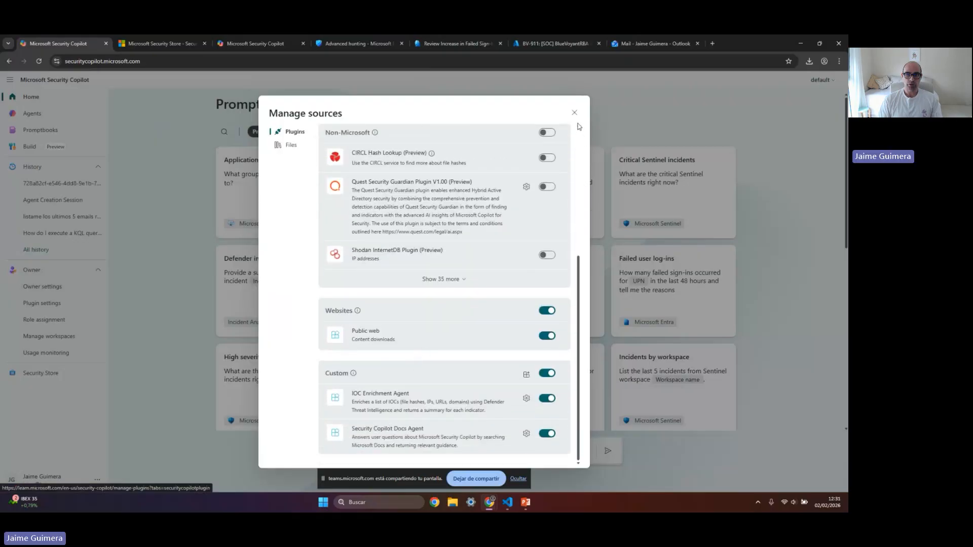
left_click(574, 113)
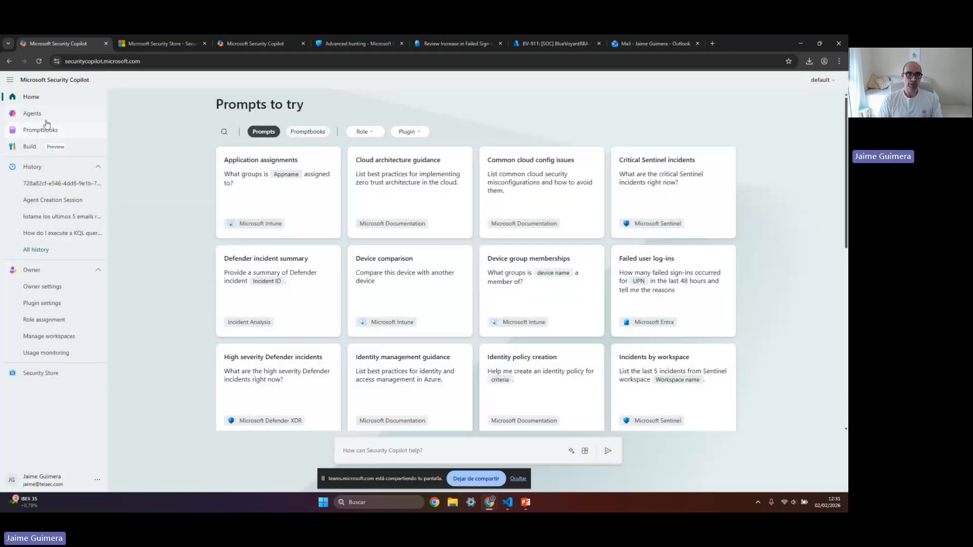
Refresh the agents library and open a chat with the Security Copilot Docs Agent
left_click(46, 120)
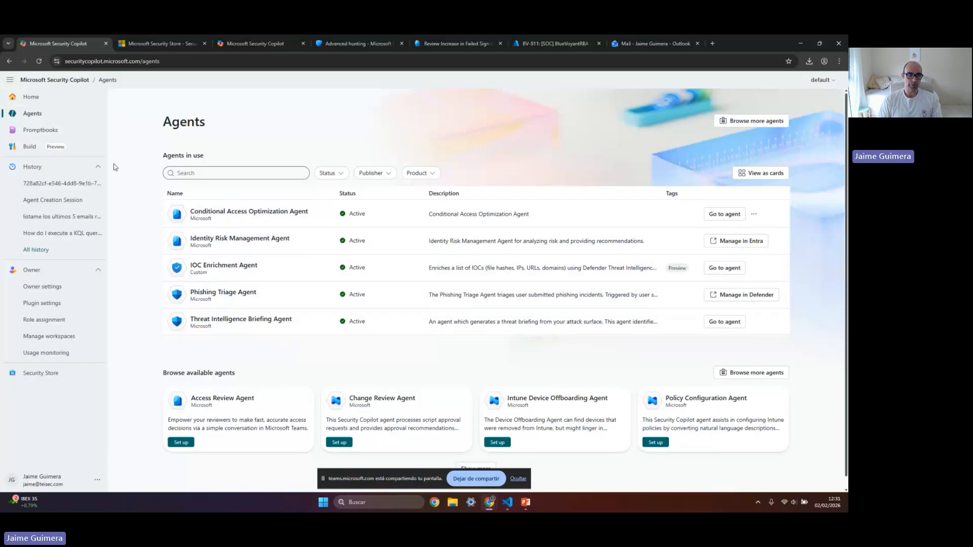
left_click(38, 61)
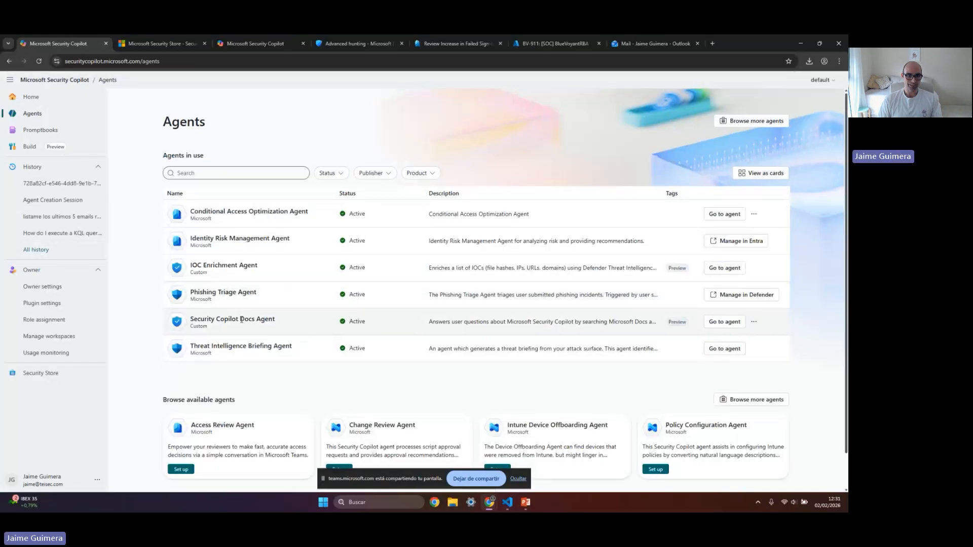
left_click(753, 322)
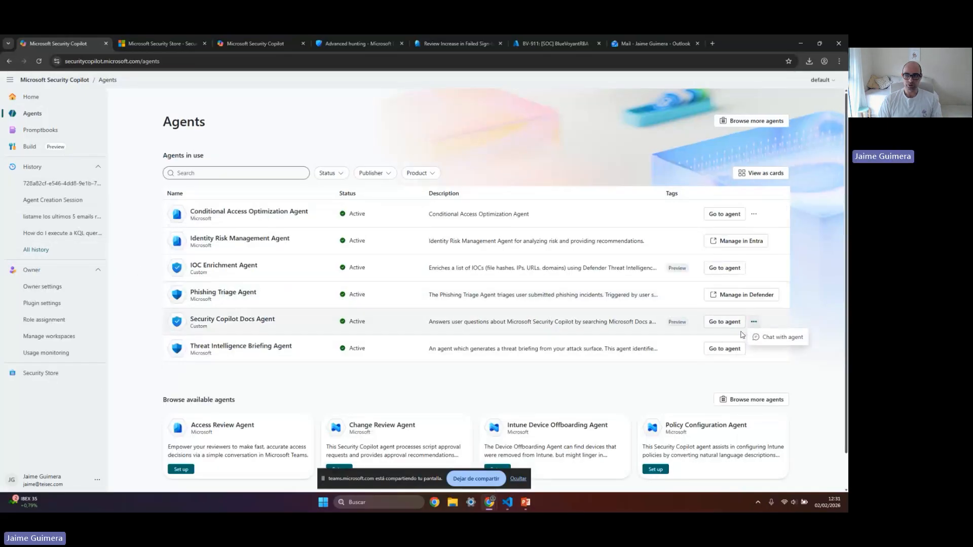
left_click(753, 338)
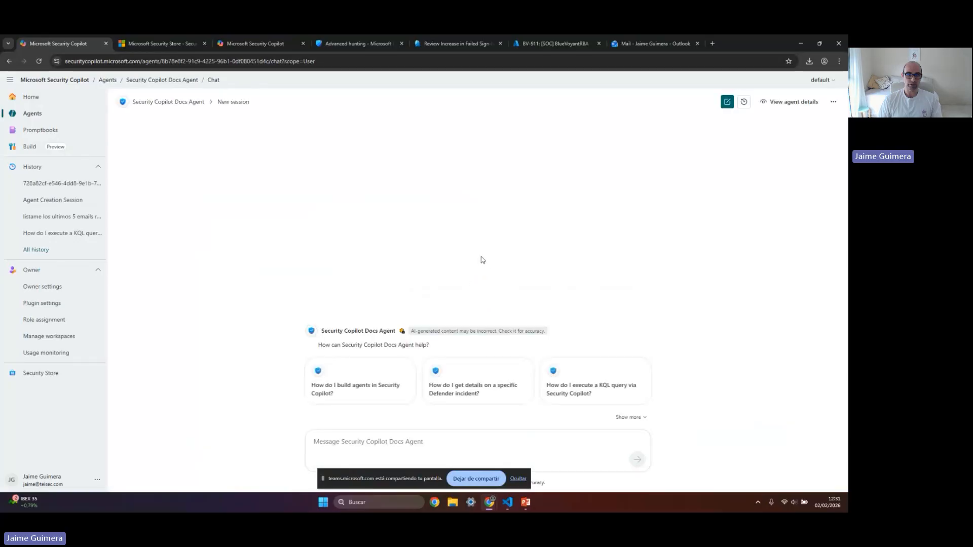
Ask the Docs Agent the starter prompt "How do I build agents in Security Copilot?" and read its answer
left_click(355, 388)
left_click(637, 459)
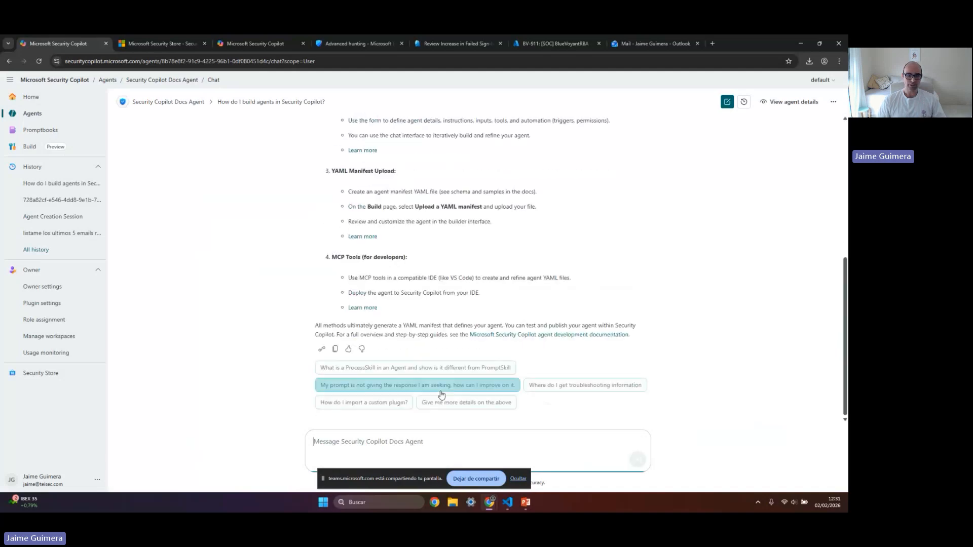
scroll(418, 323, "up", 5)
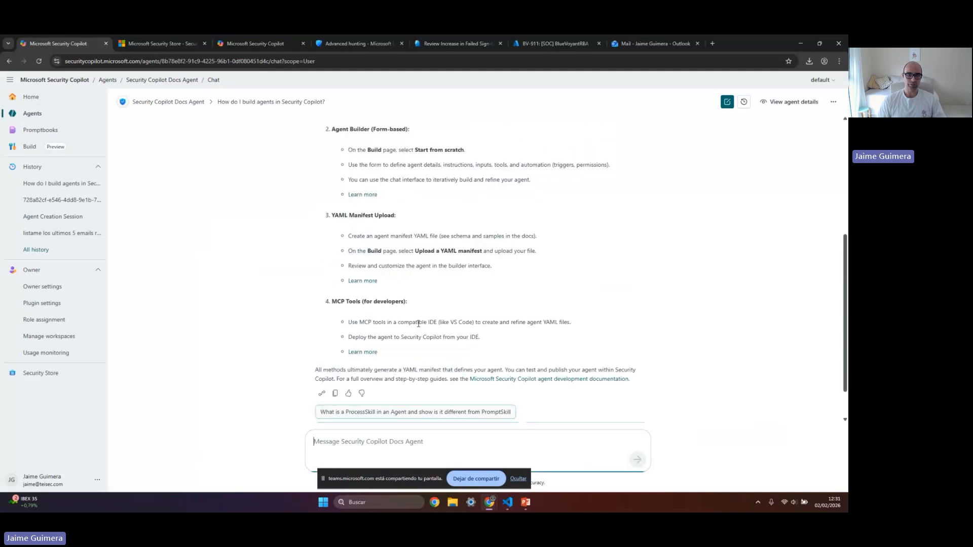